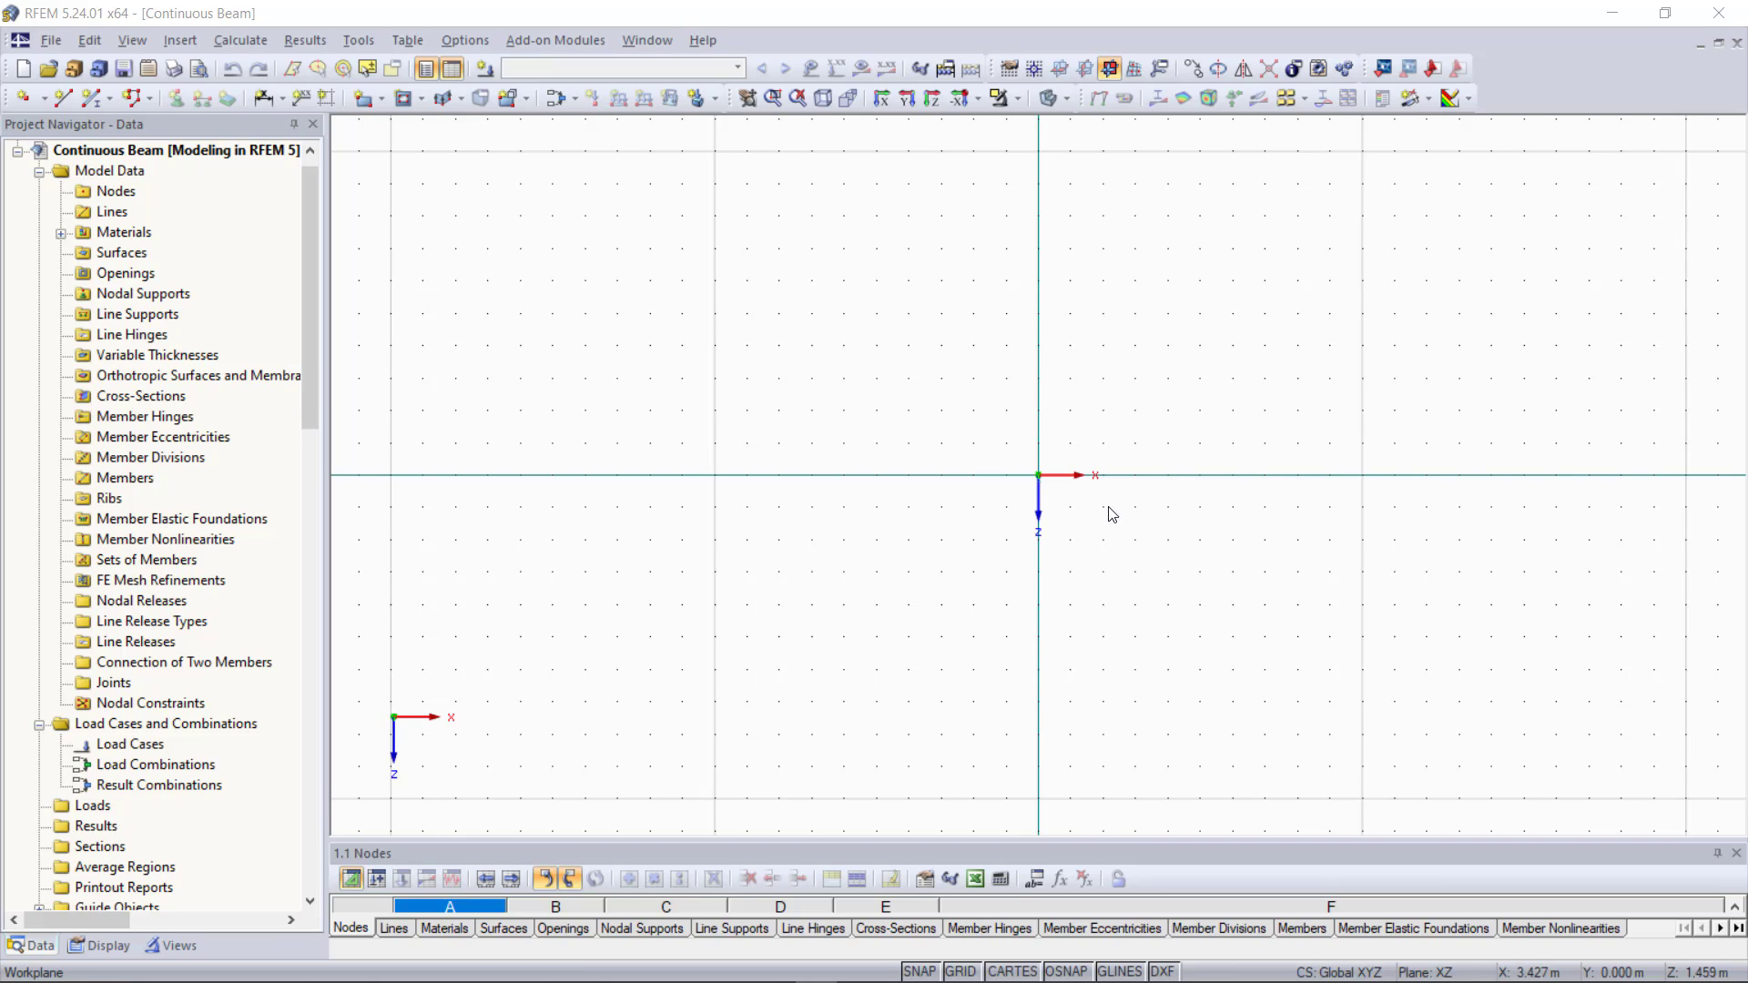
# Switch the work plane grid and the snap function off and back on.
pyautogui.scroll(1, 1089, 537)
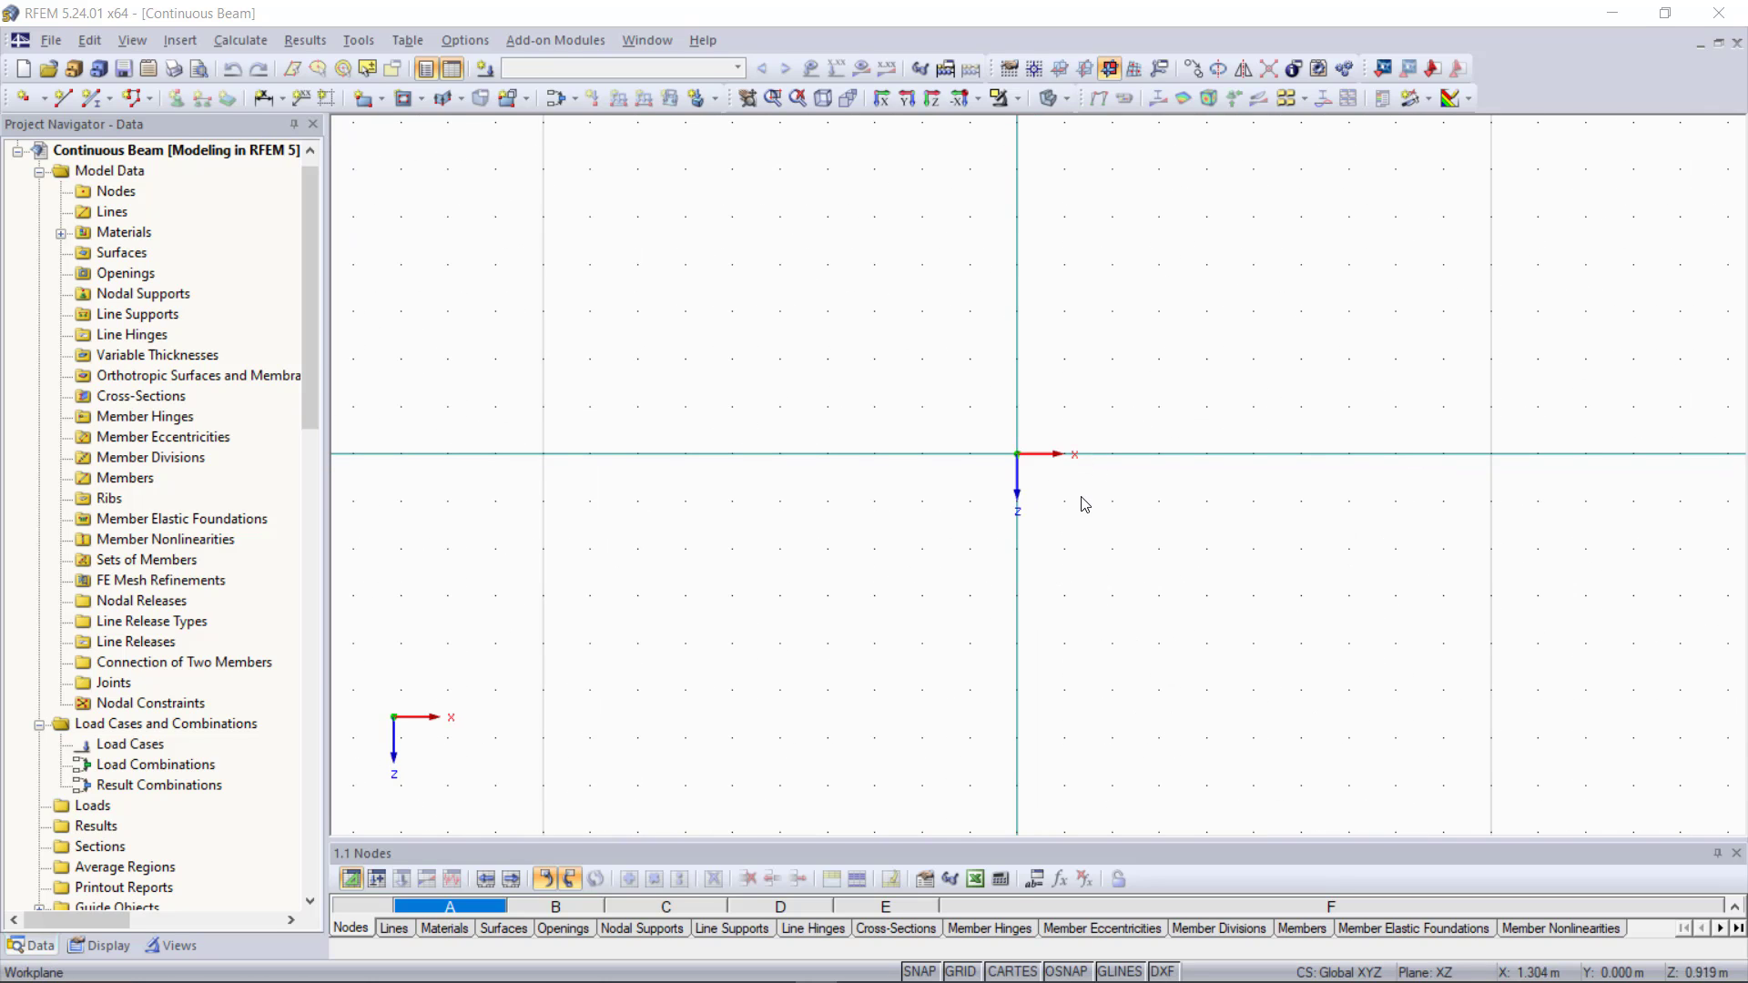
pyautogui.scroll(-1, 1115, 510)
pyautogui.scroll(-1, 1117, 511)
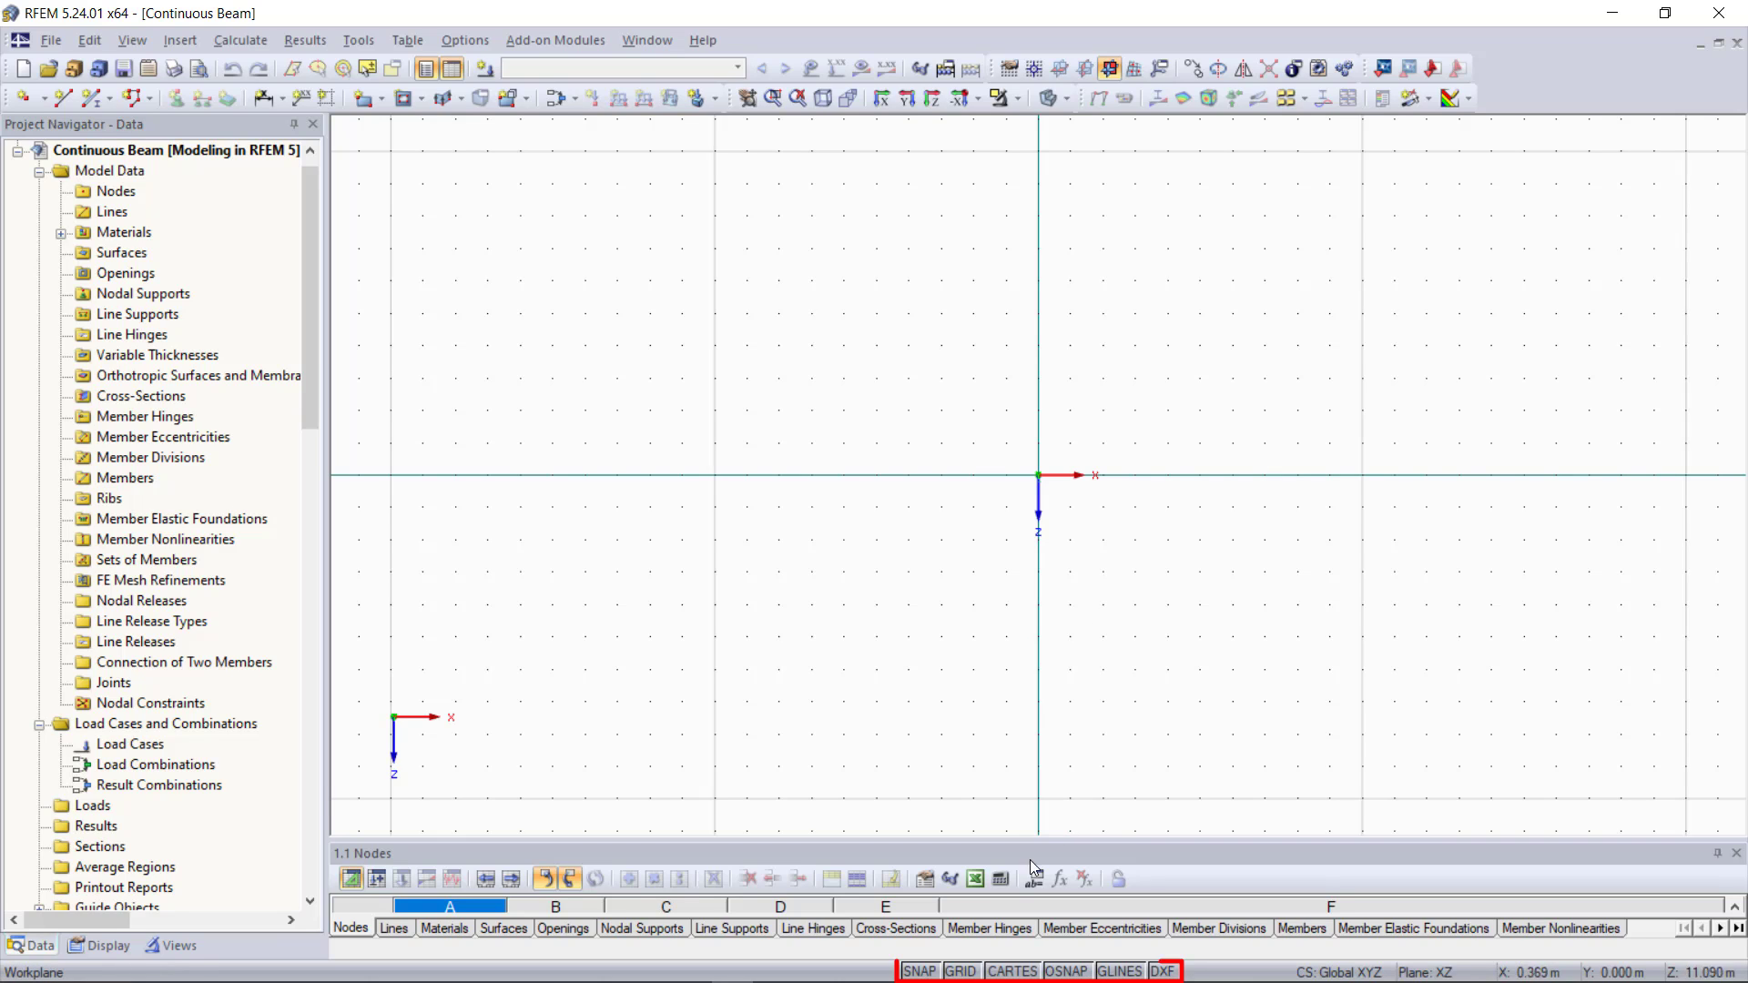
pyautogui.click(962, 971)
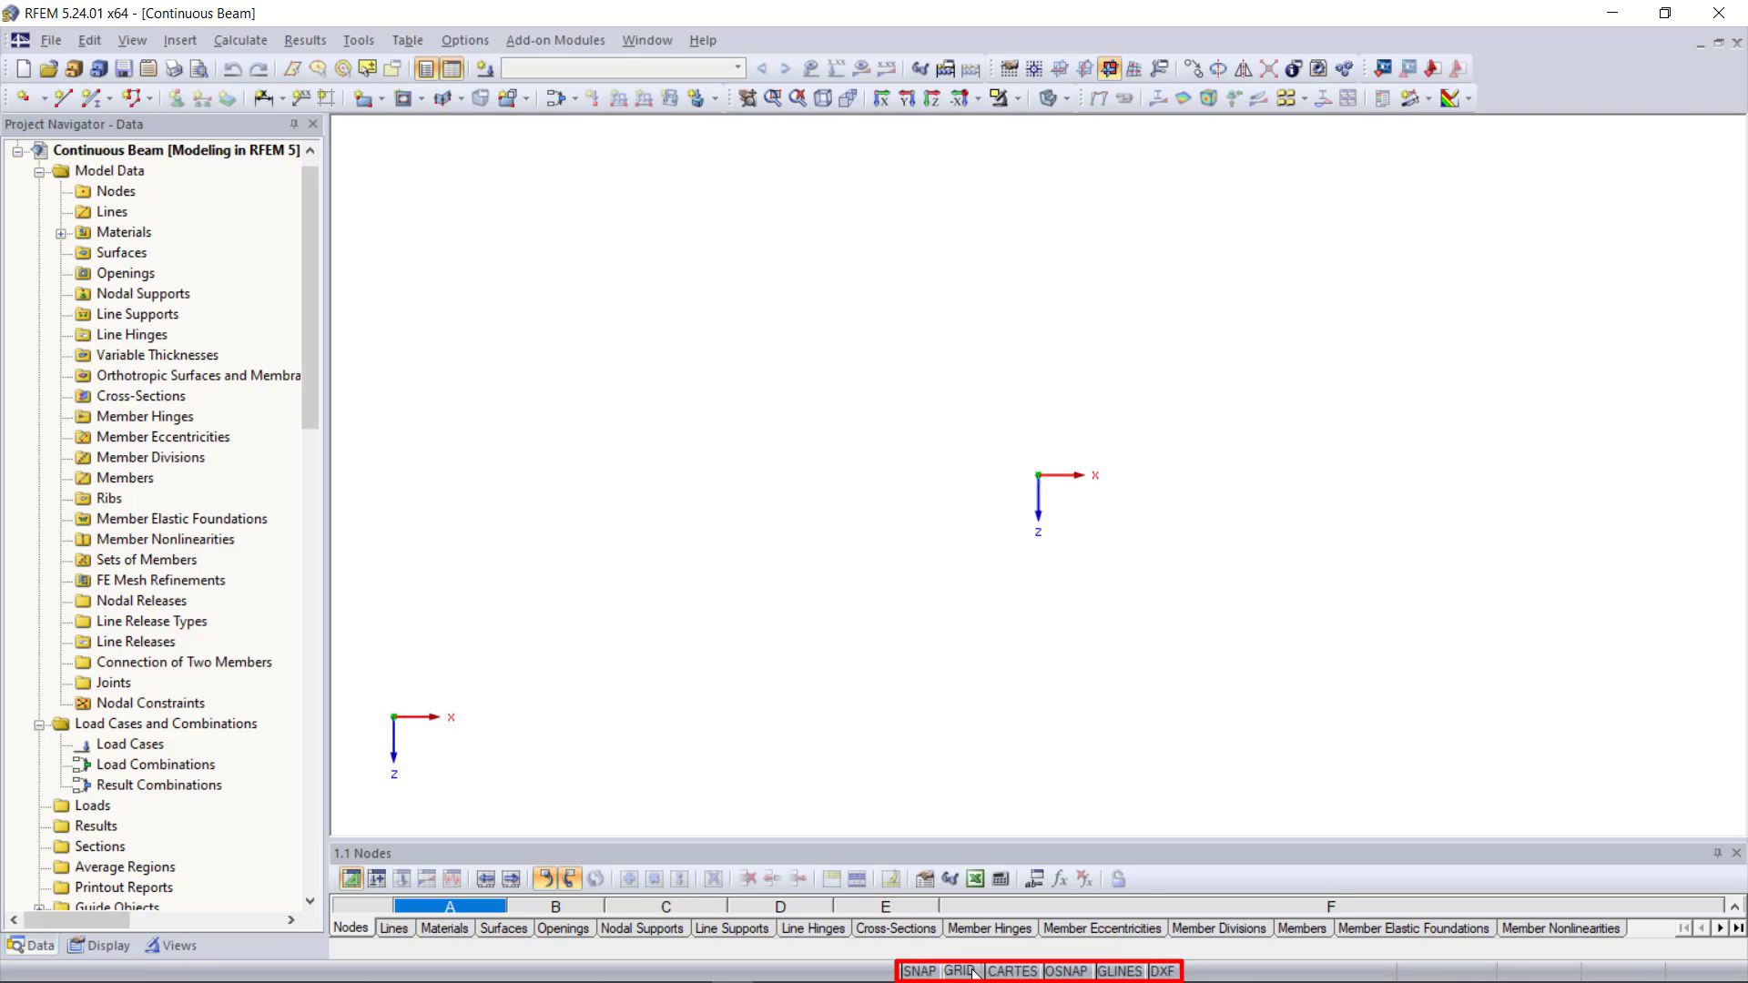
pyautogui.click(962, 972)
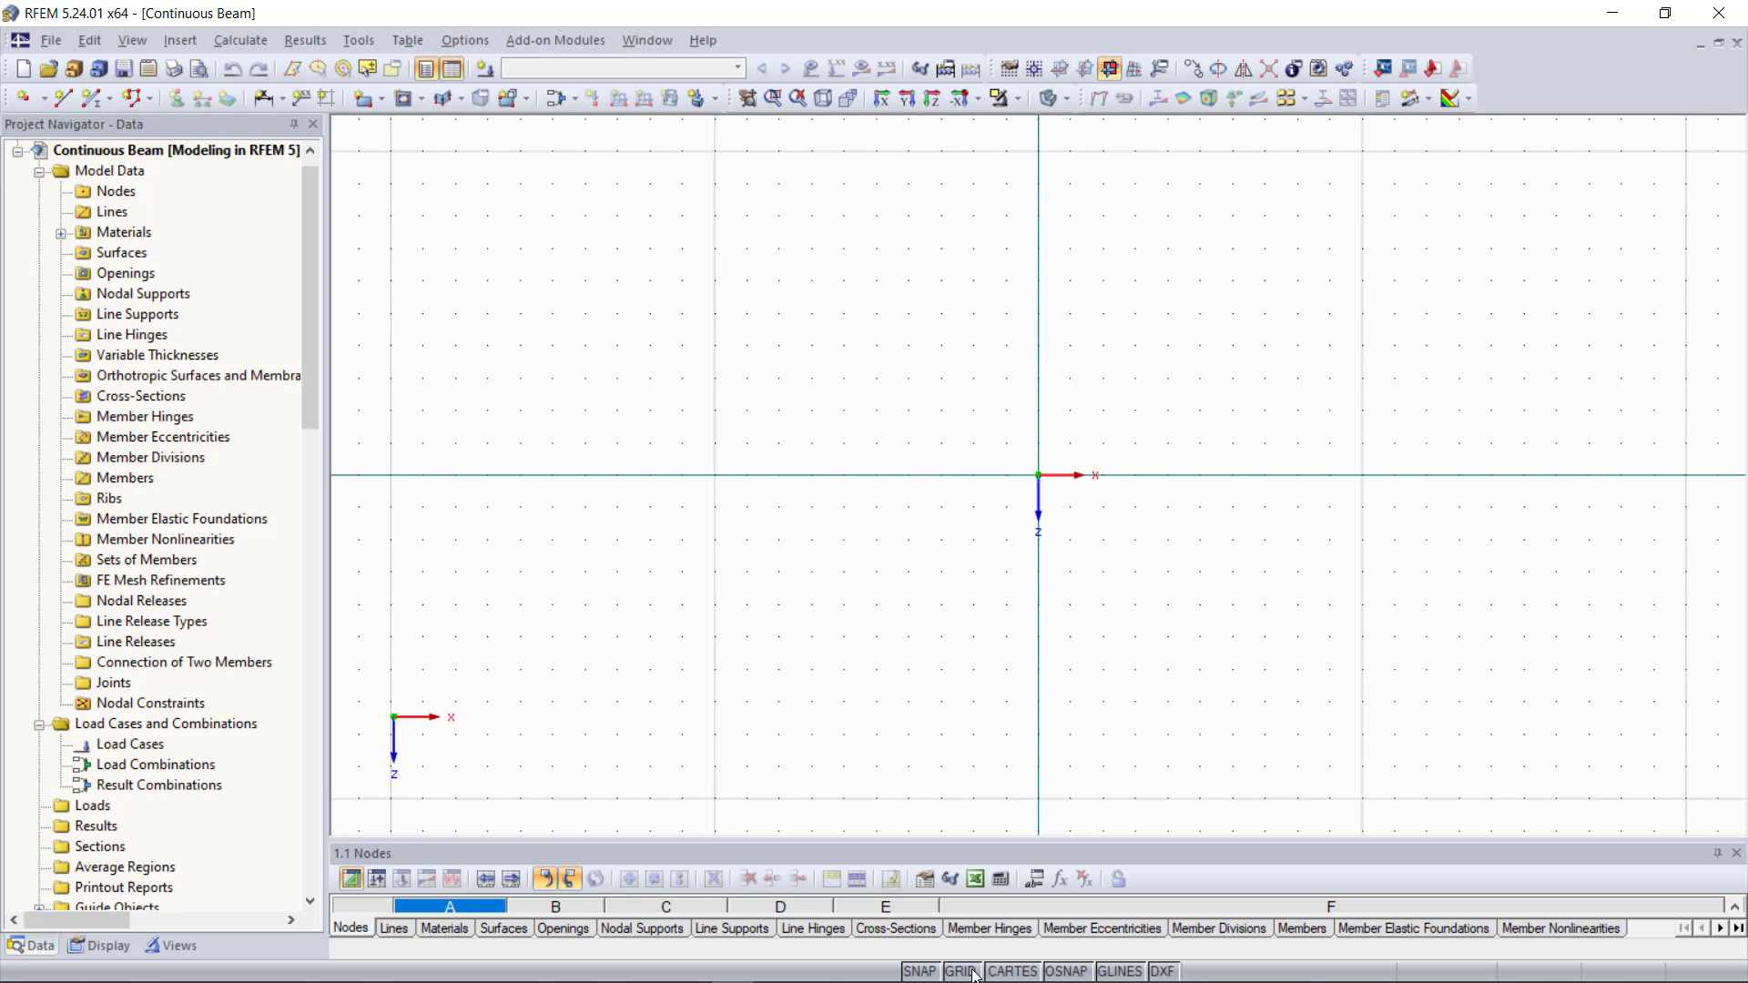
pyautogui.click(929, 971)
pyautogui.click(929, 971)
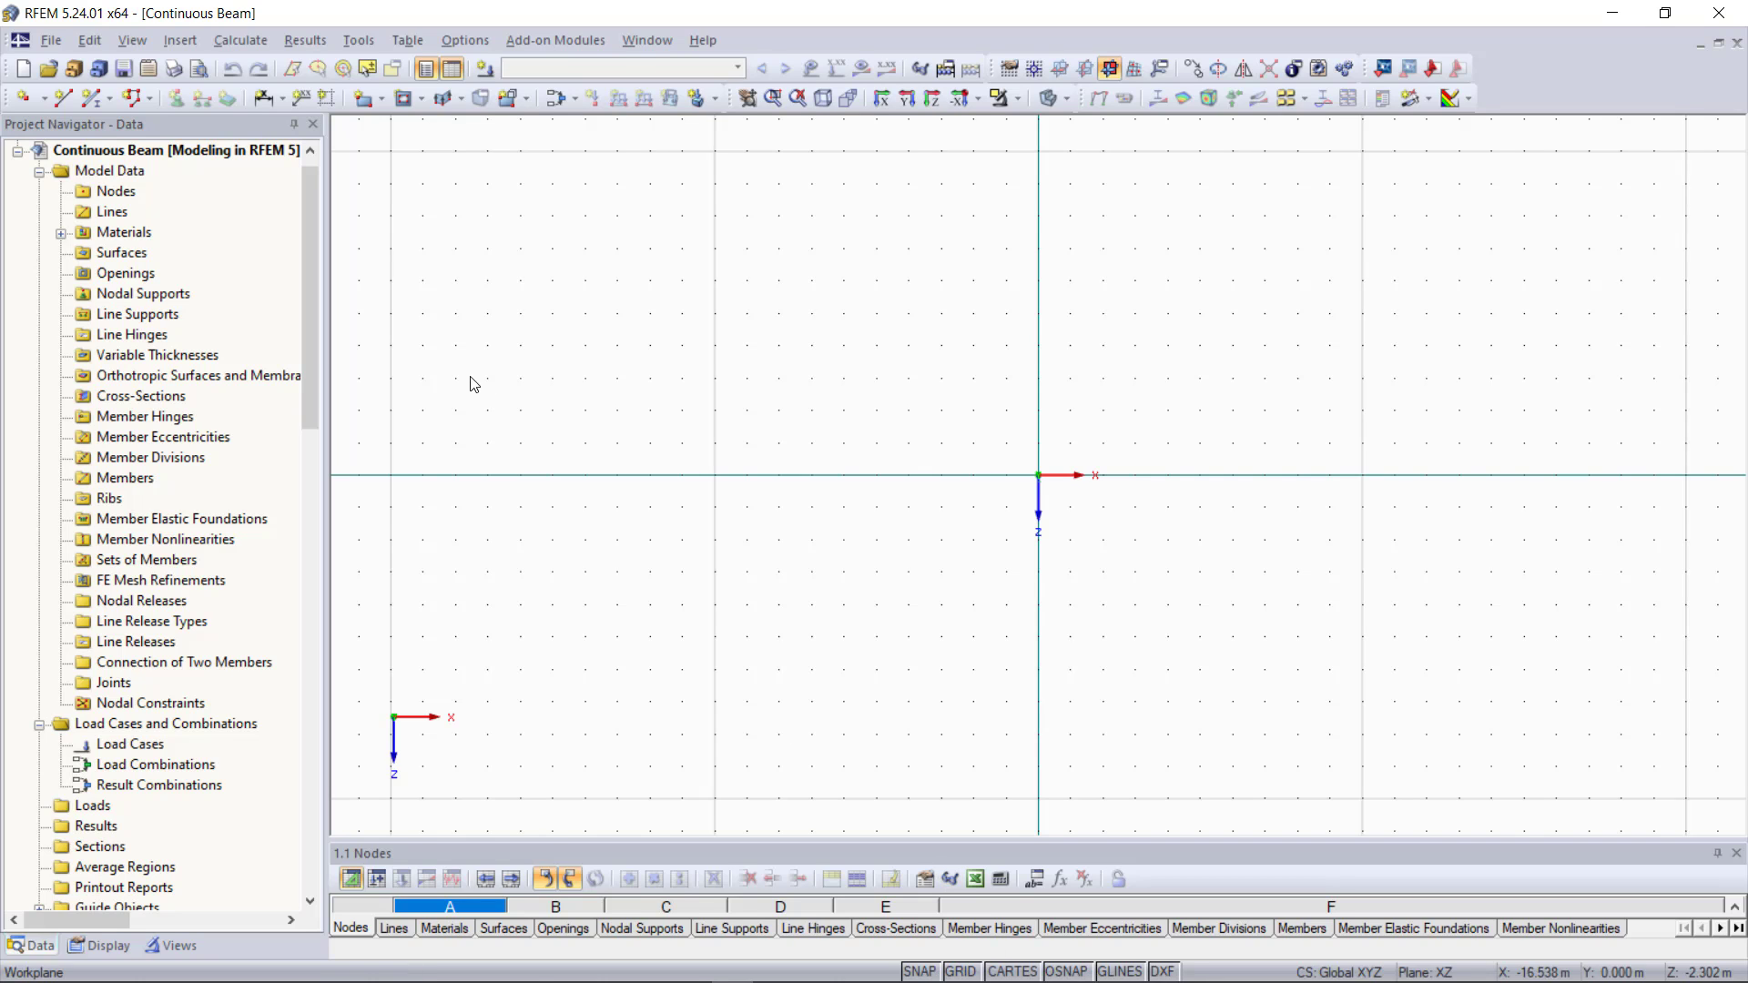
# Place a standard node graphically at X -3.000 m and Z -4.000 m.
pyautogui.click(22, 98)
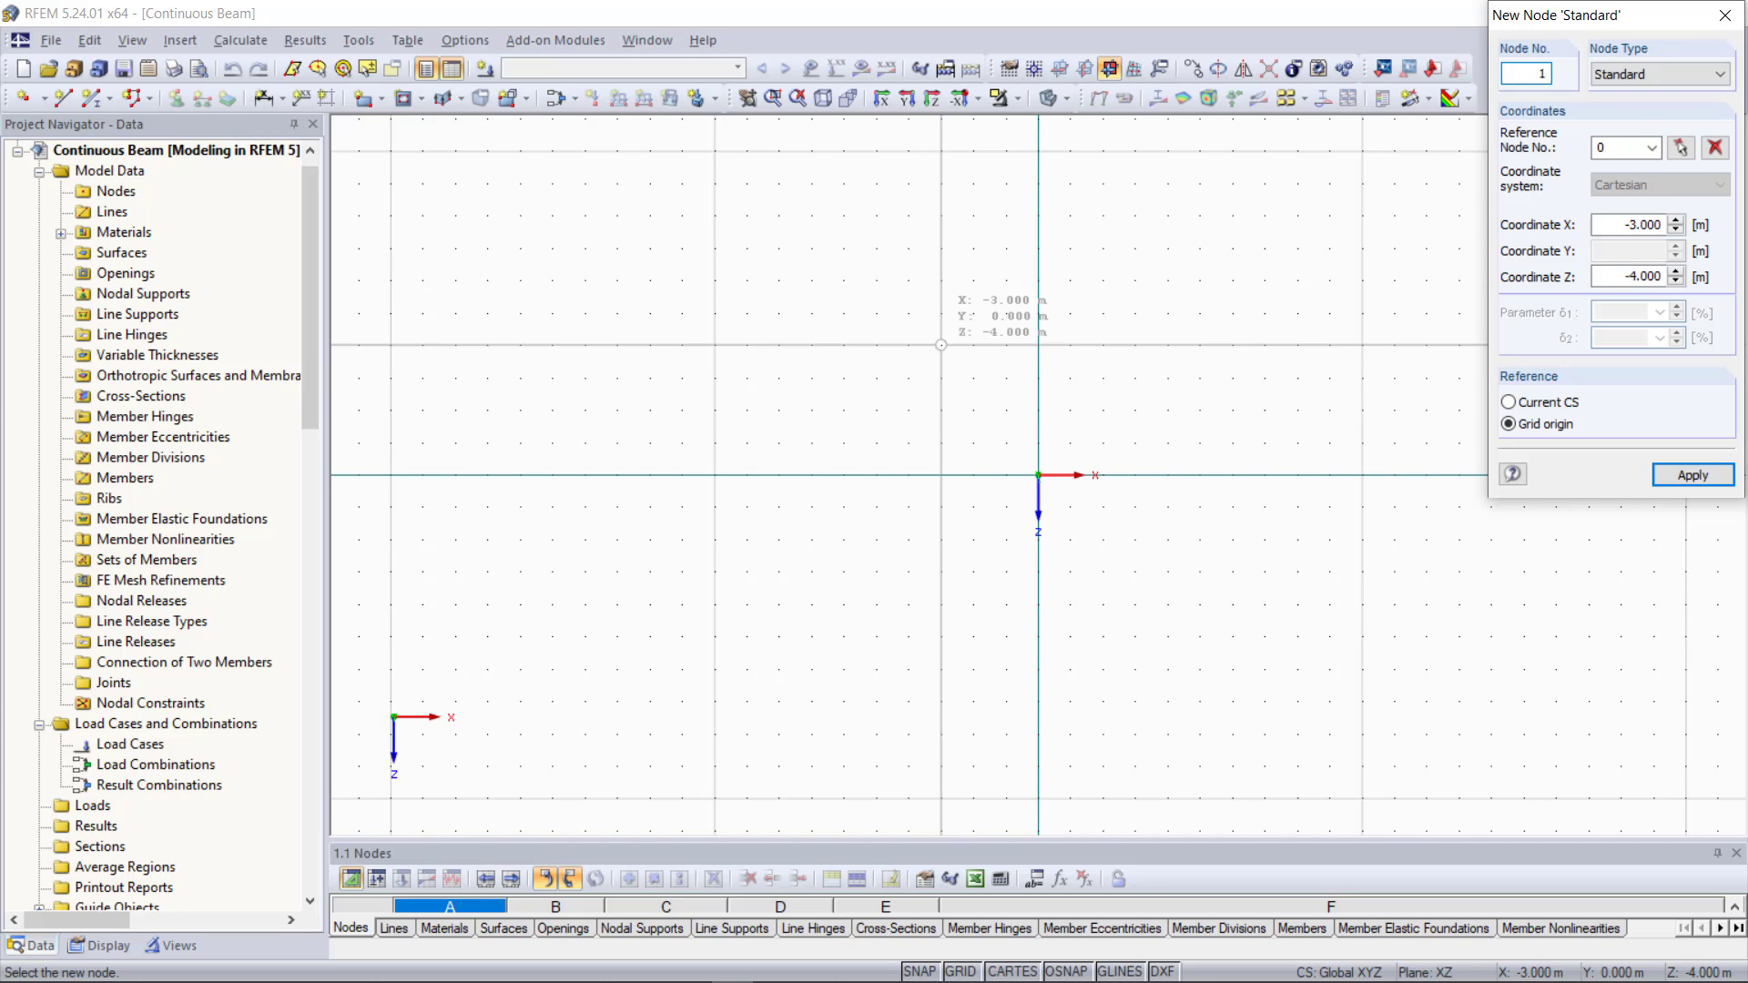
pyautogui.click(941, 345)
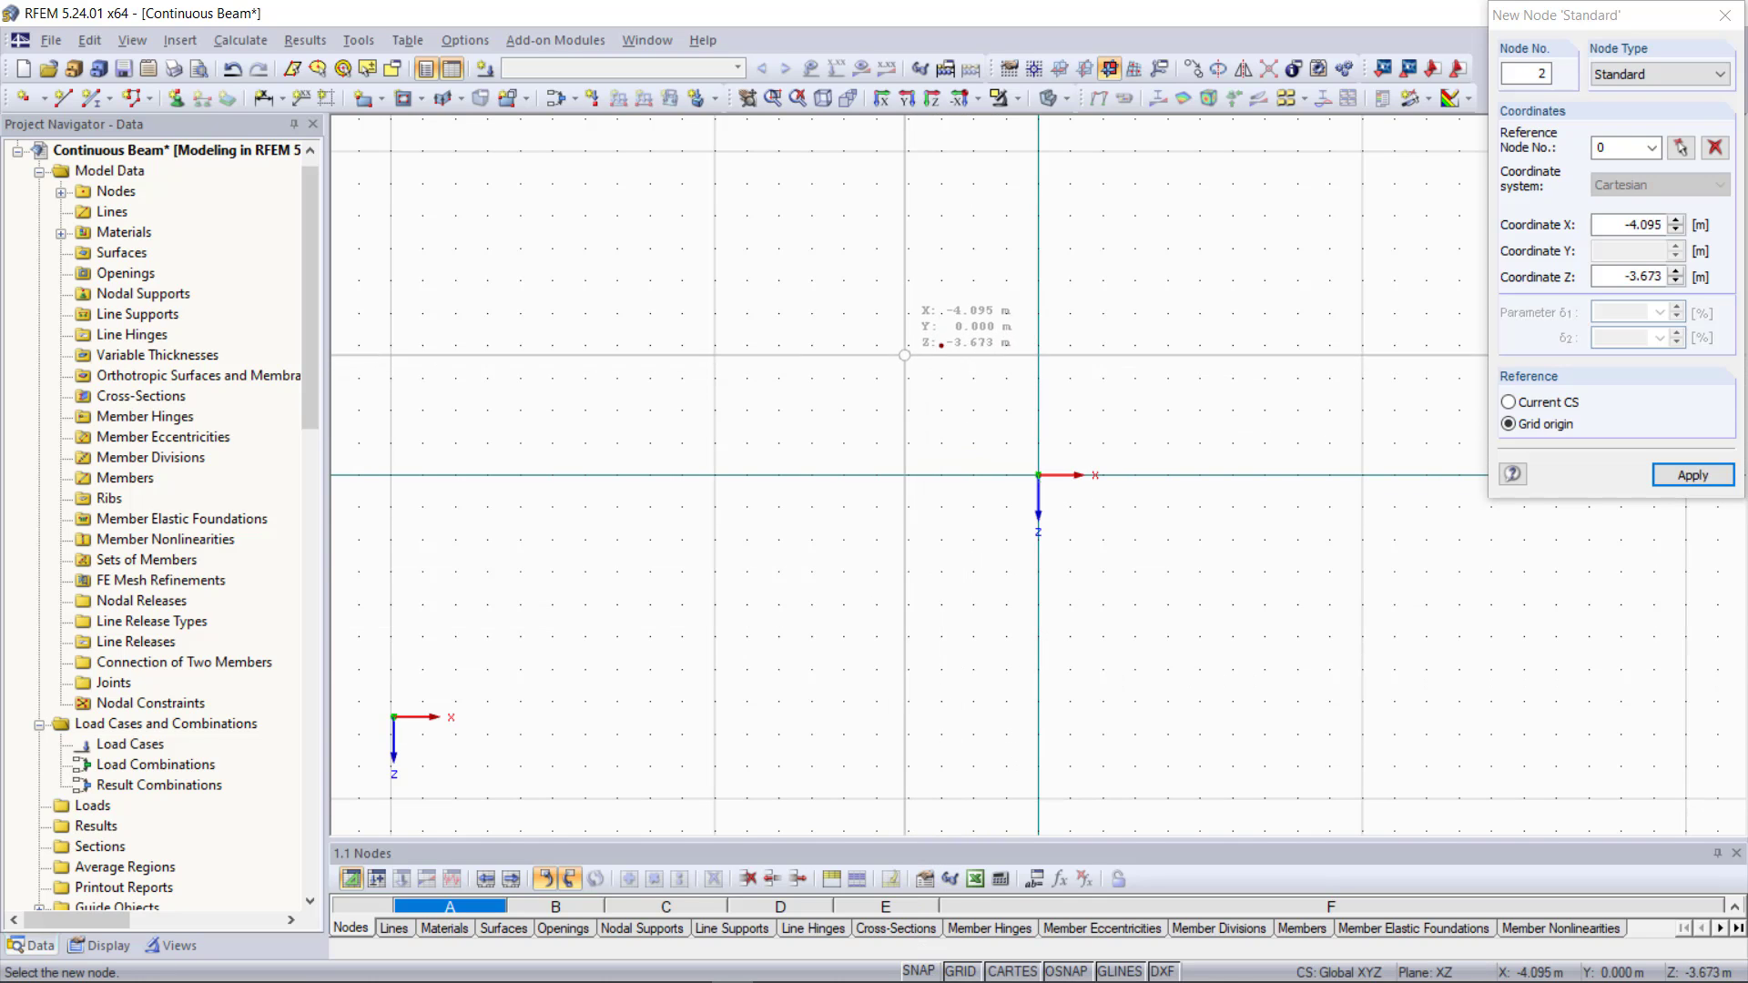
pyautogui.scroll(2, 928, 364)
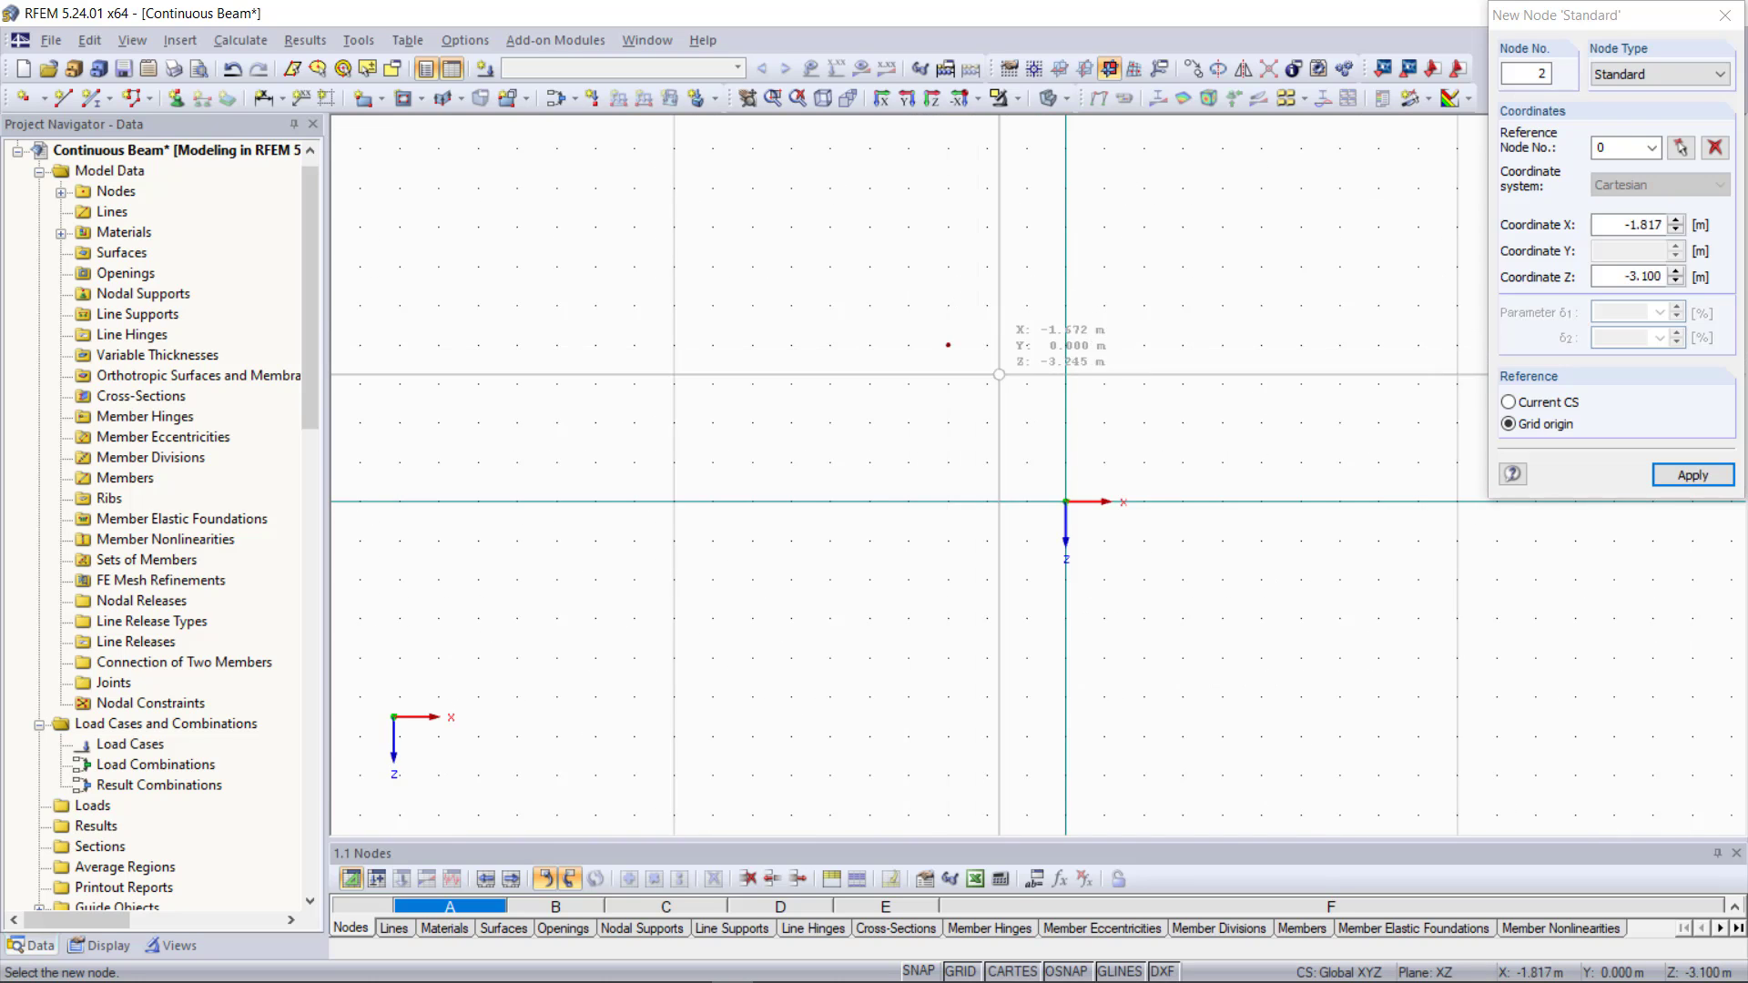
pyautogui.rightClick(935, 443)
pyautogui.rightClick(935, 418)
pyautogui.click(804, 418)
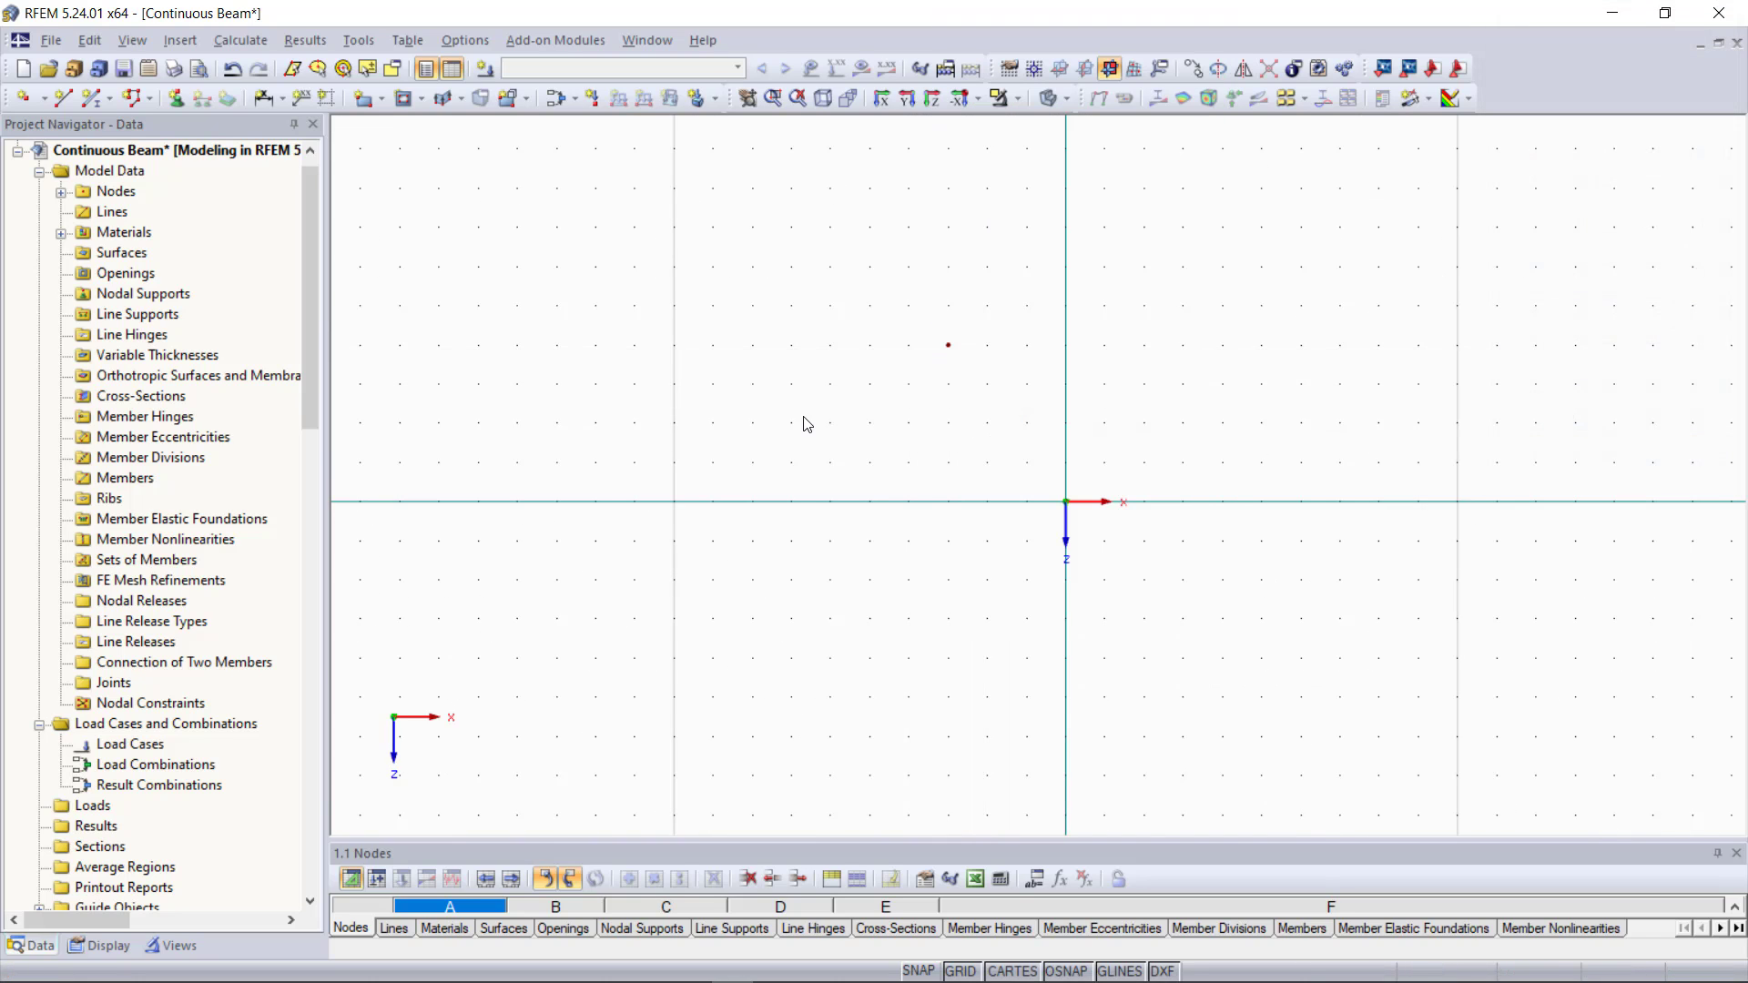
# Delete the single node above the origin from the model.
pyautogui.moveTo(920, 285); pyautogui.dragTo(1079, 454)
pyautogui.press('Delete')
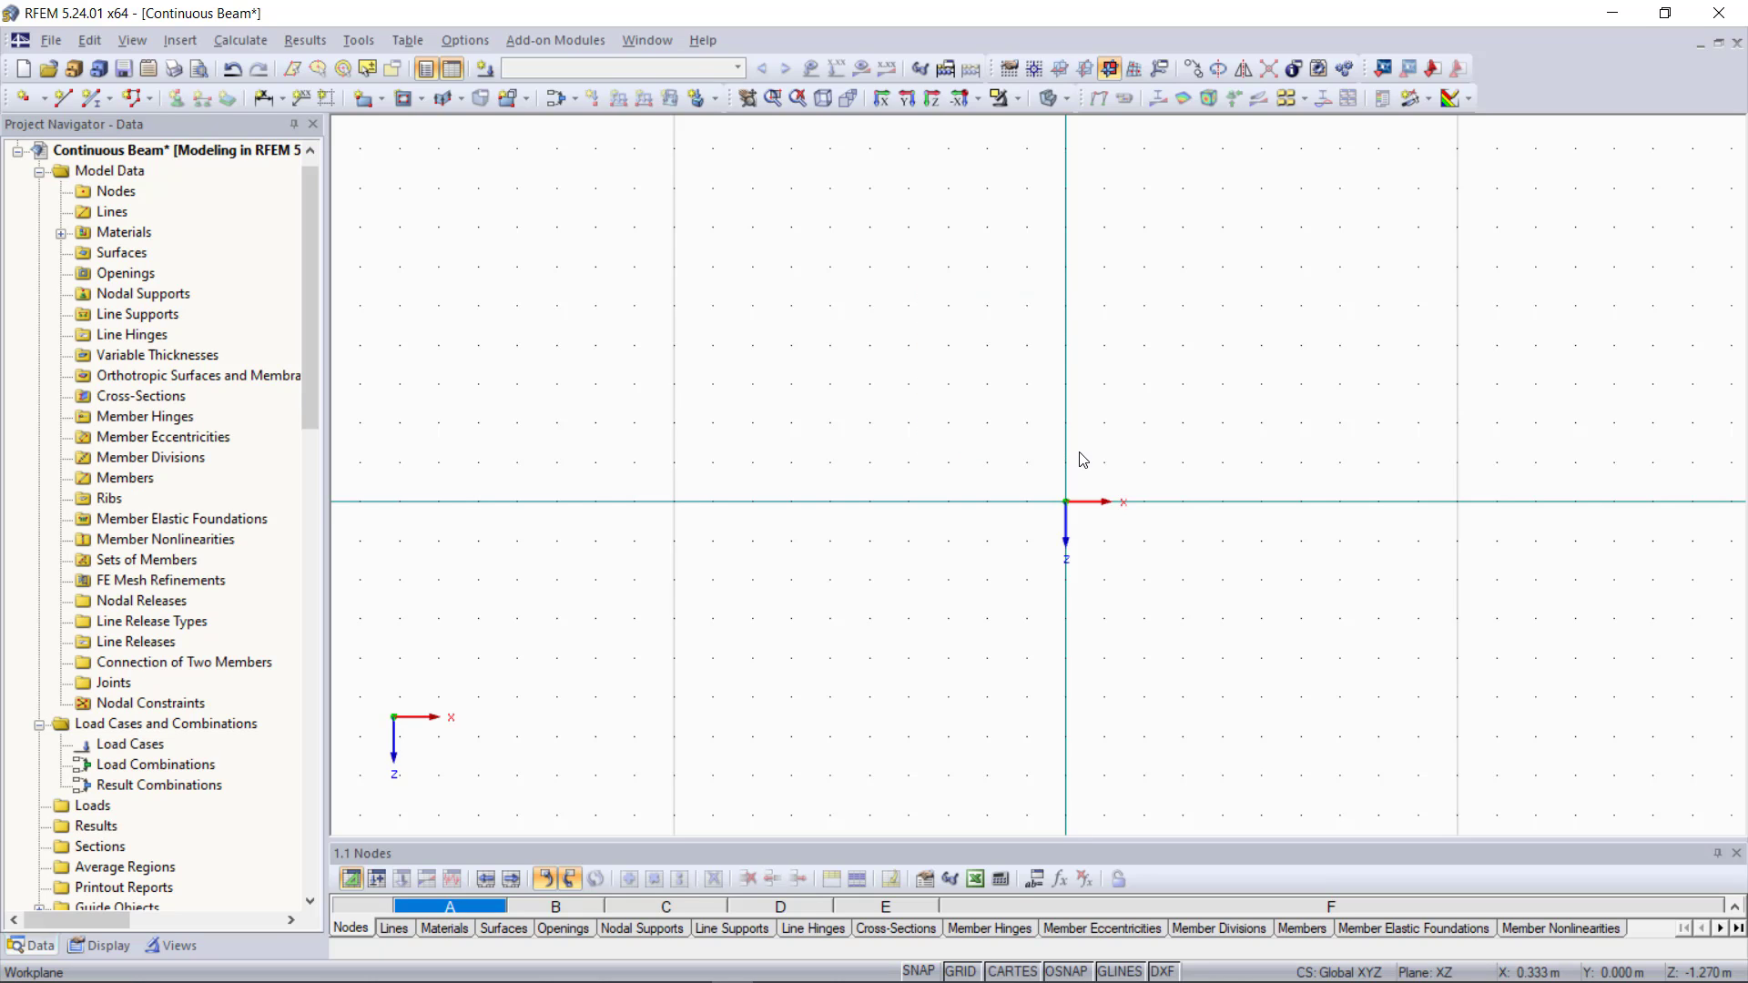
pyautogui.scroll(-1, 1082, 458)
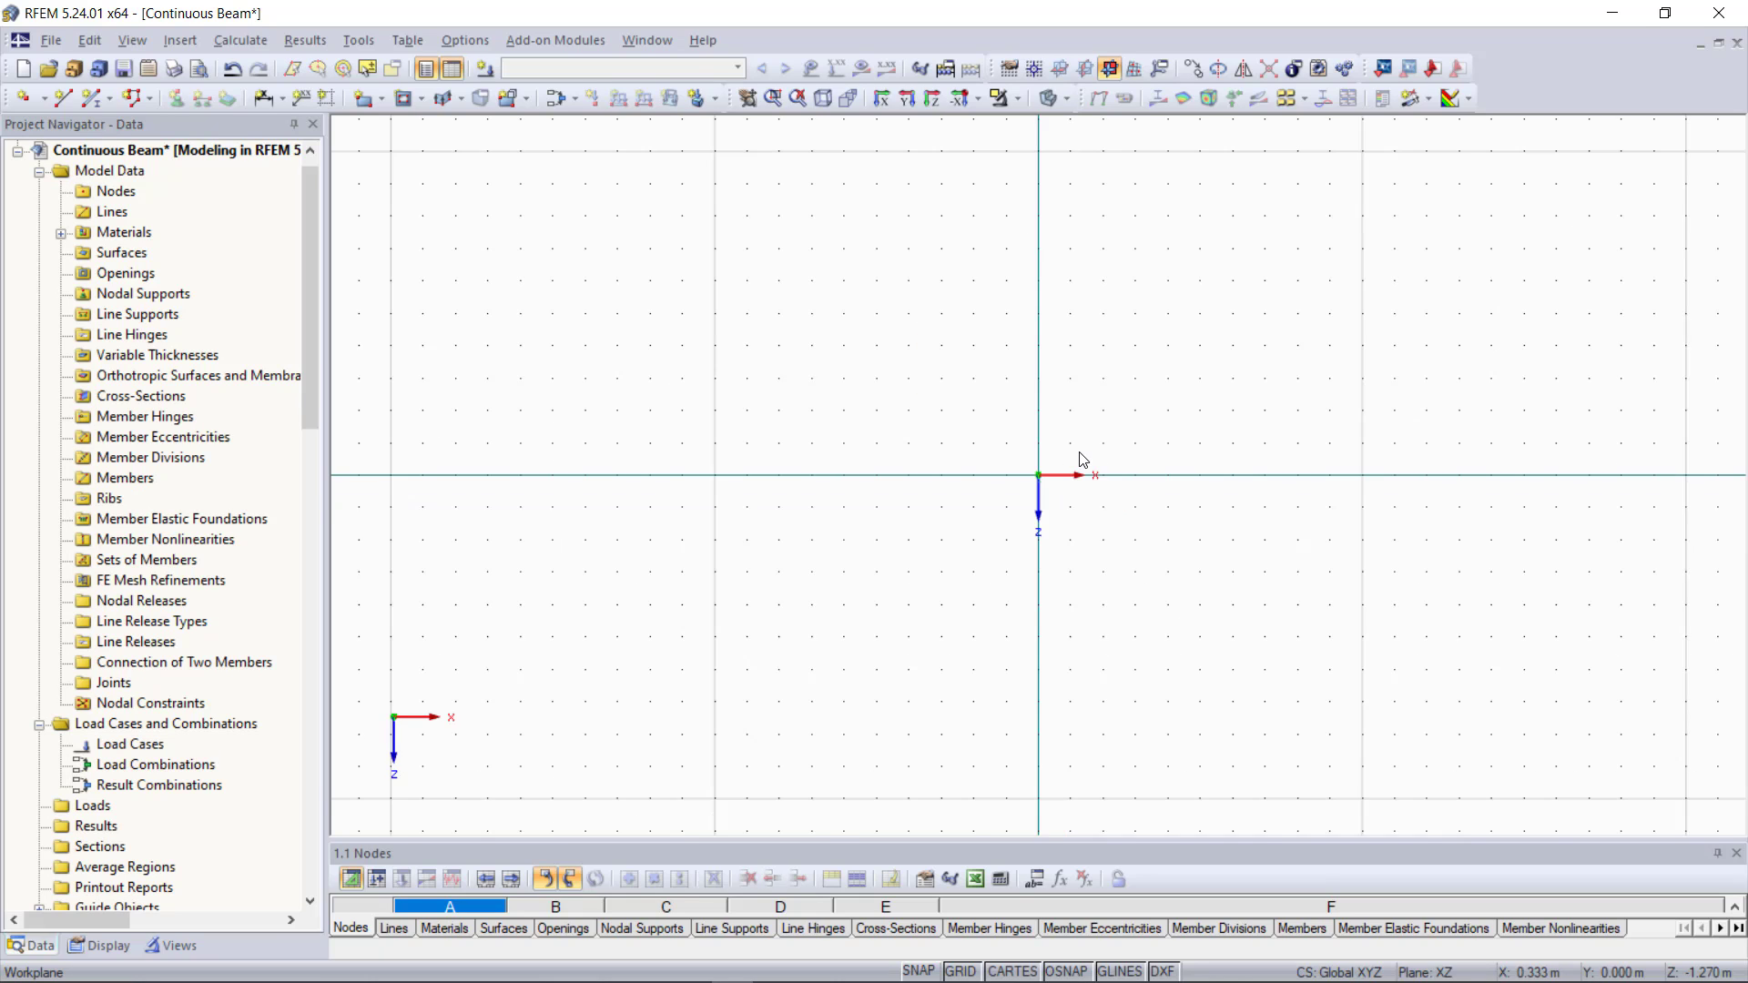
# Configure the work plane grid as Cartesian, with the number of grid points set dynamically according to size of model.
pyautogui.rightClick(966, 972)
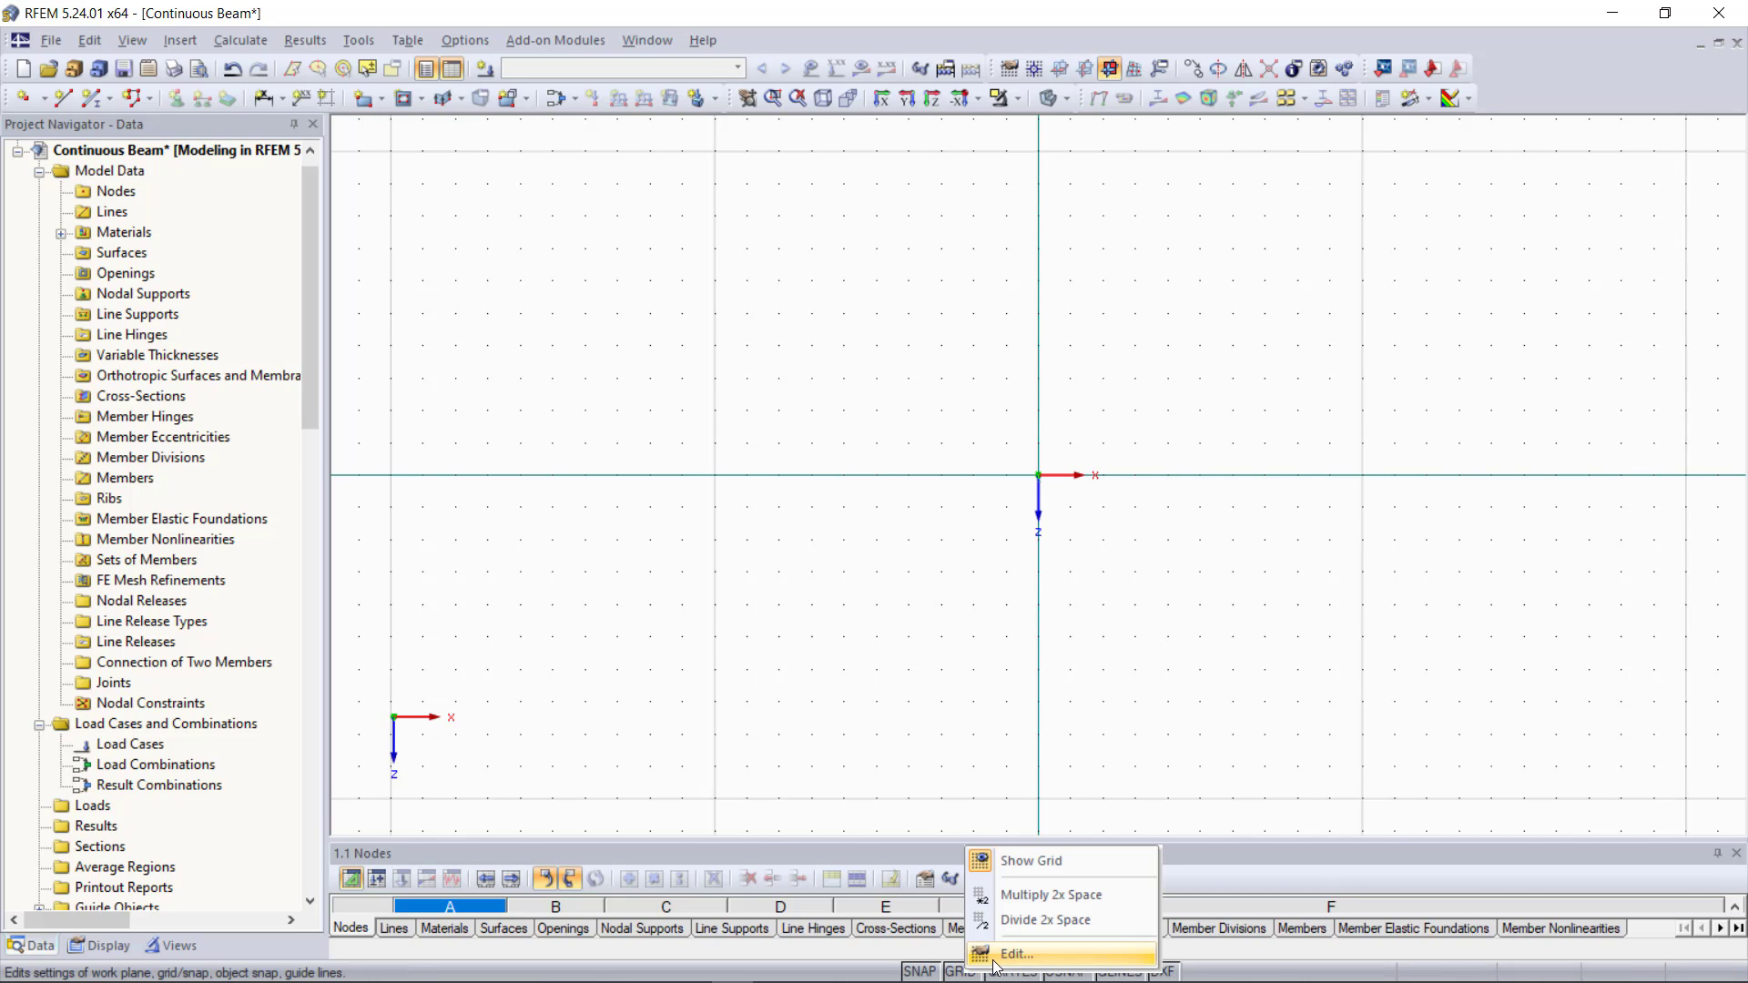
pyautogui.click(1011, 954)
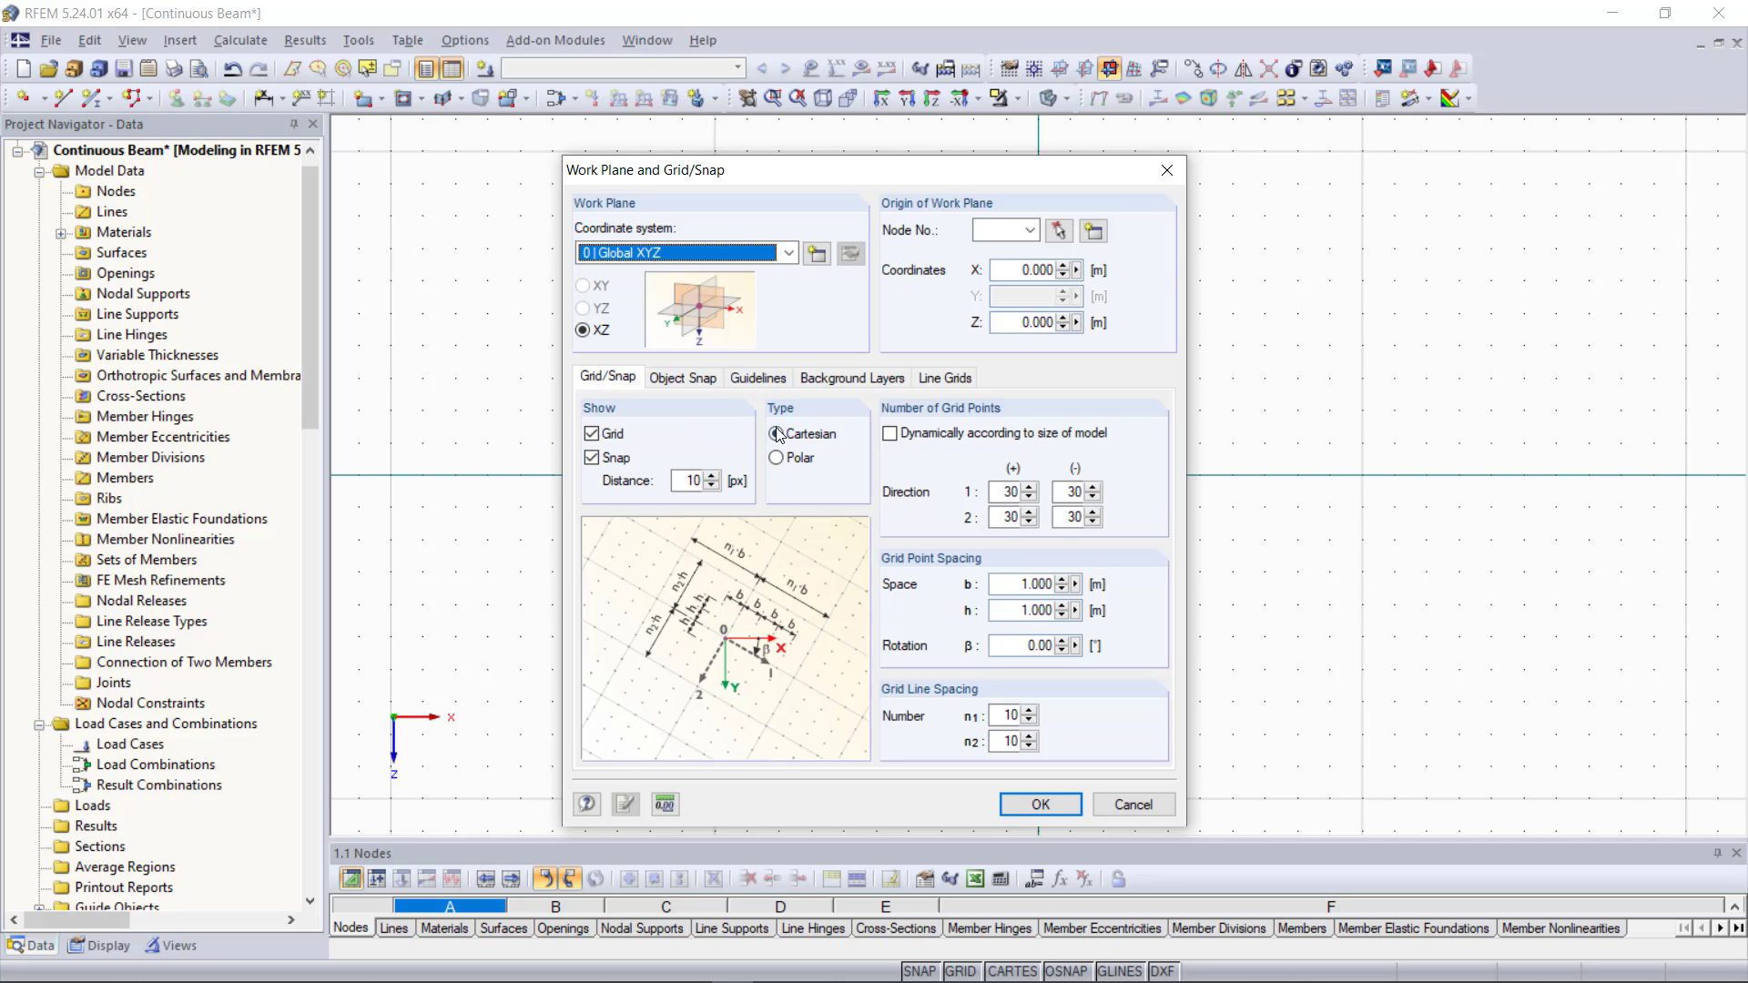
pyautogui.click(777, 455)
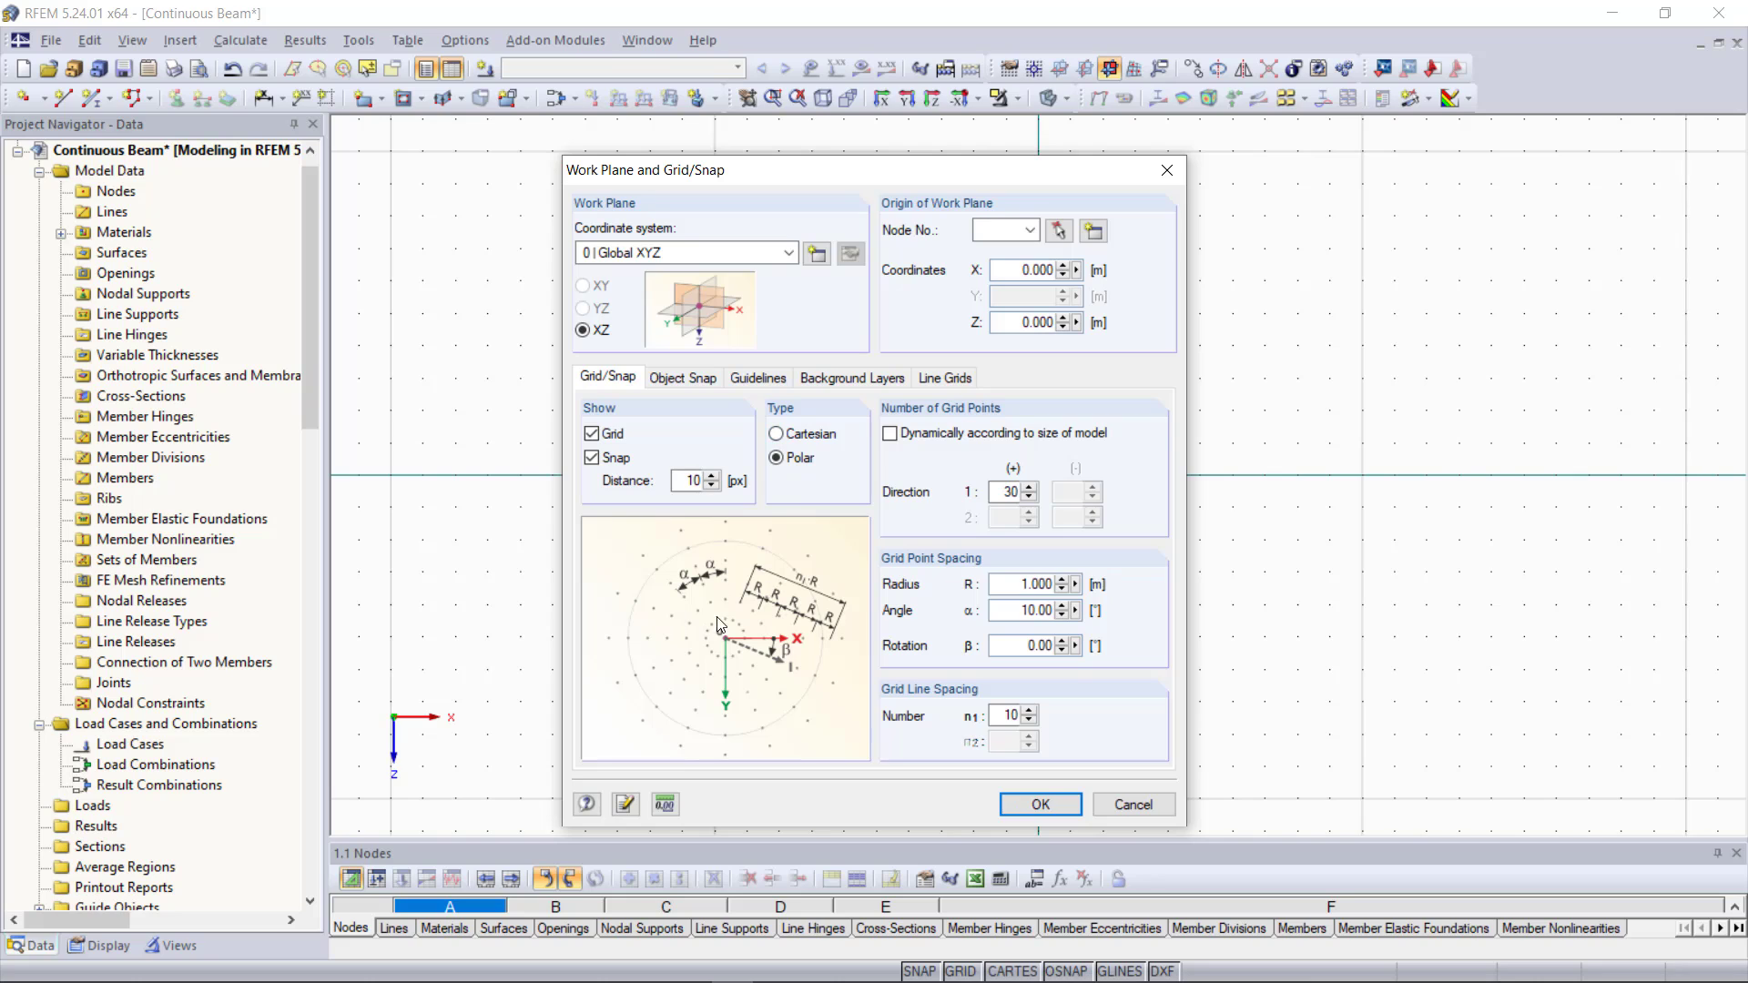
pyautogui.click(775, 434)
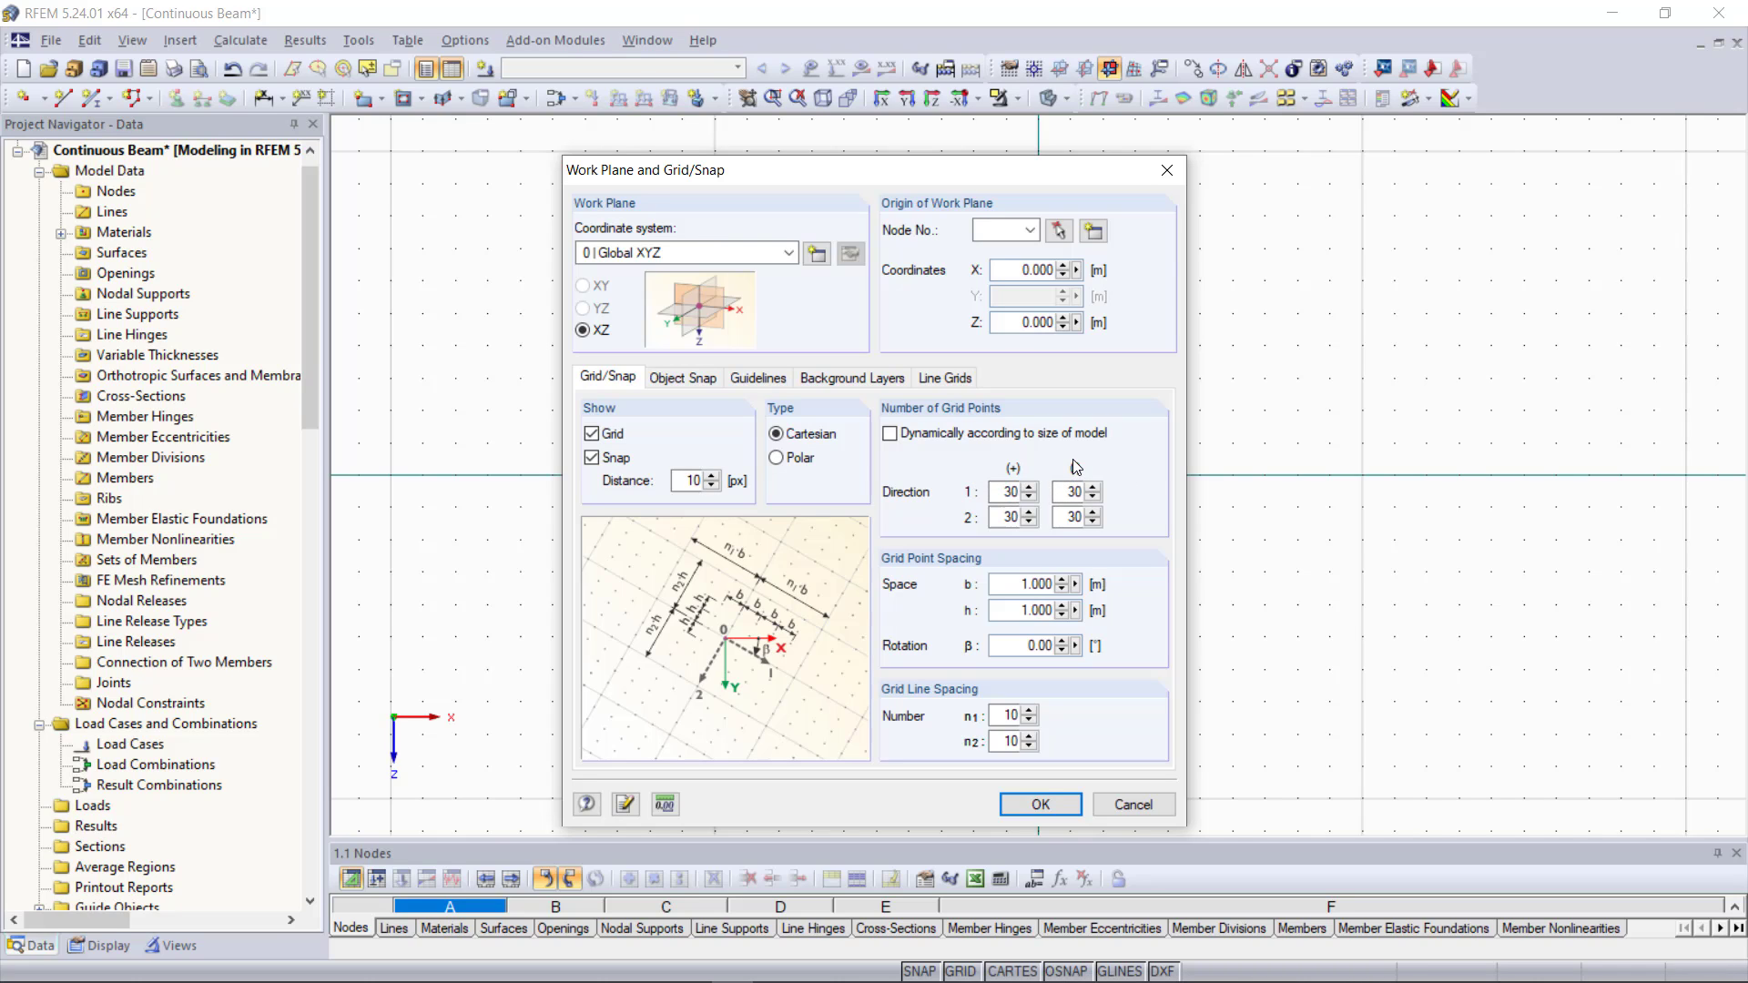
pyautogui.click(889, 434)
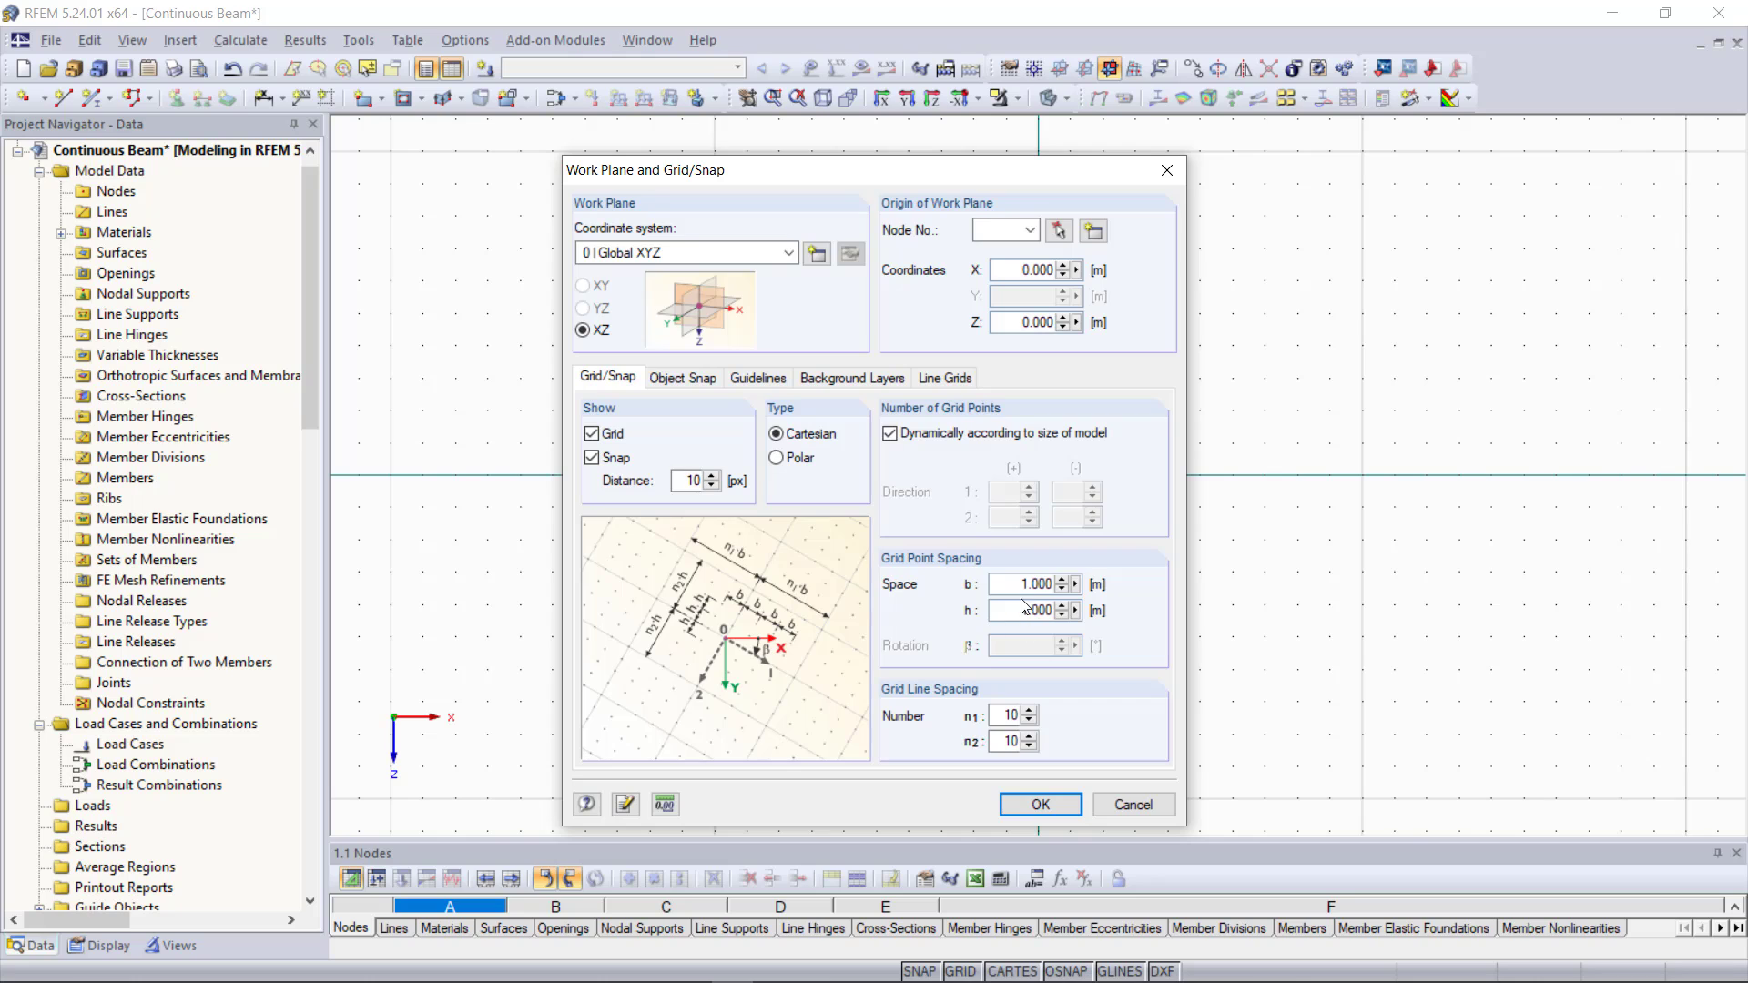
pyautogui.click(1011, 718)
pyautogui.click(1039, 805)
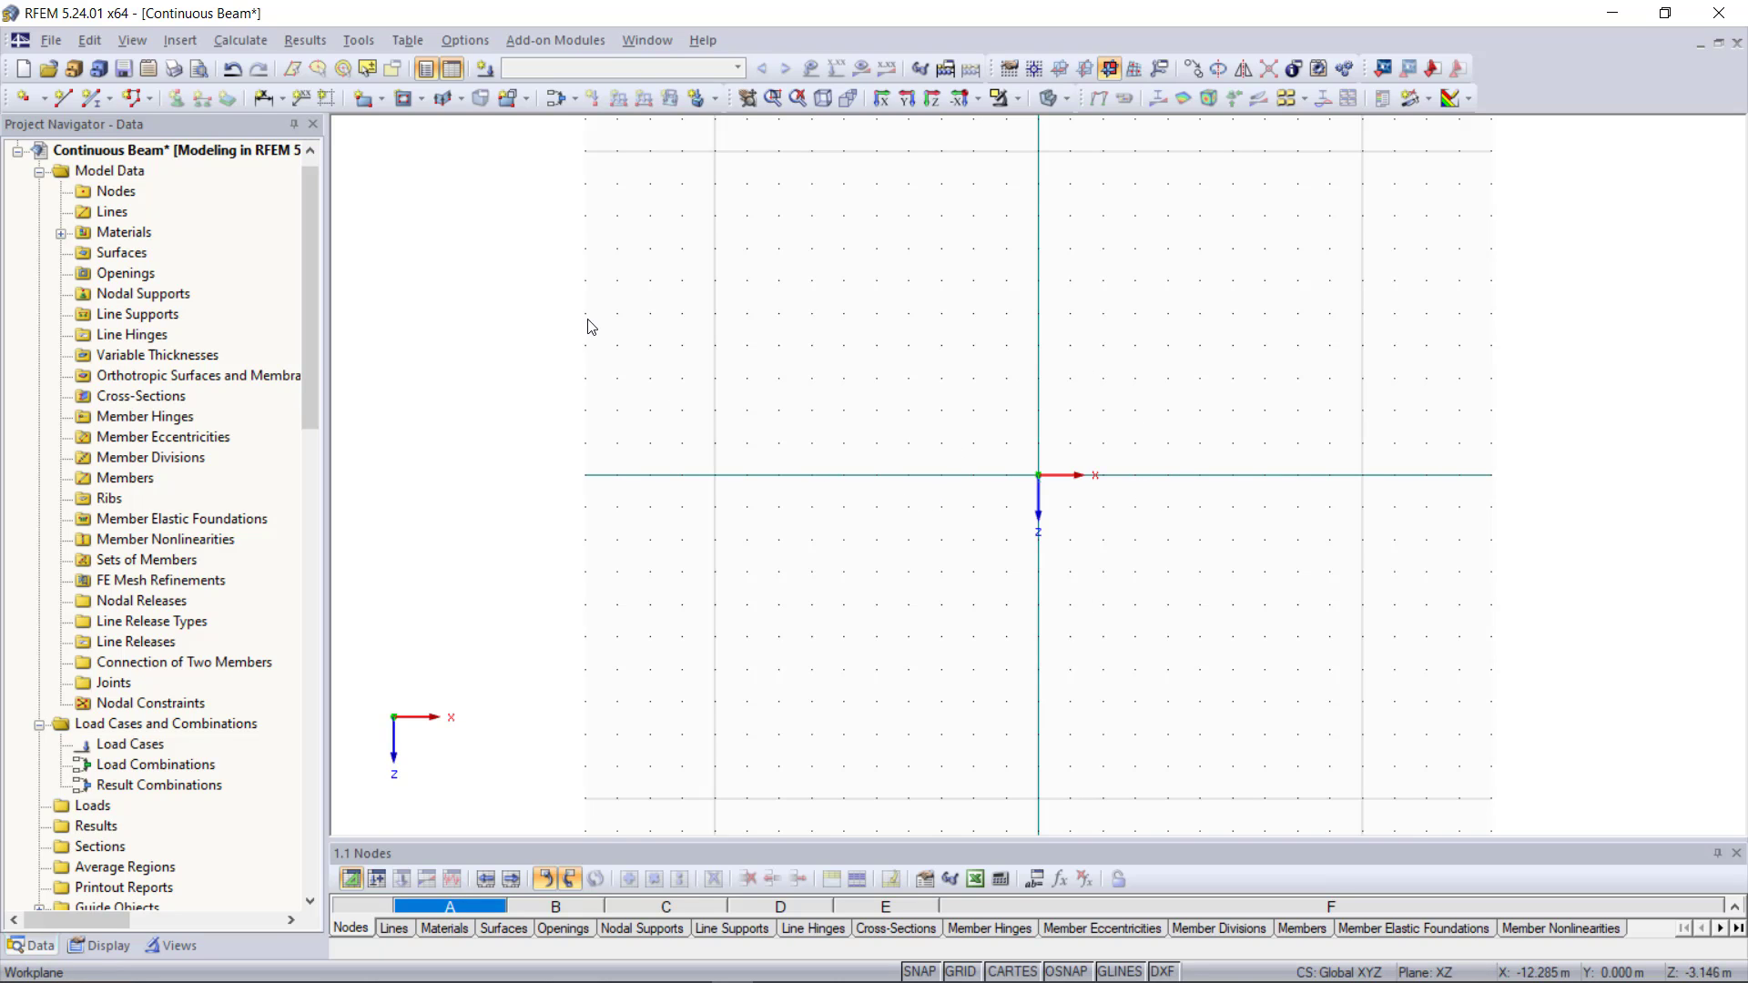
pyautogui.click(193, 40)
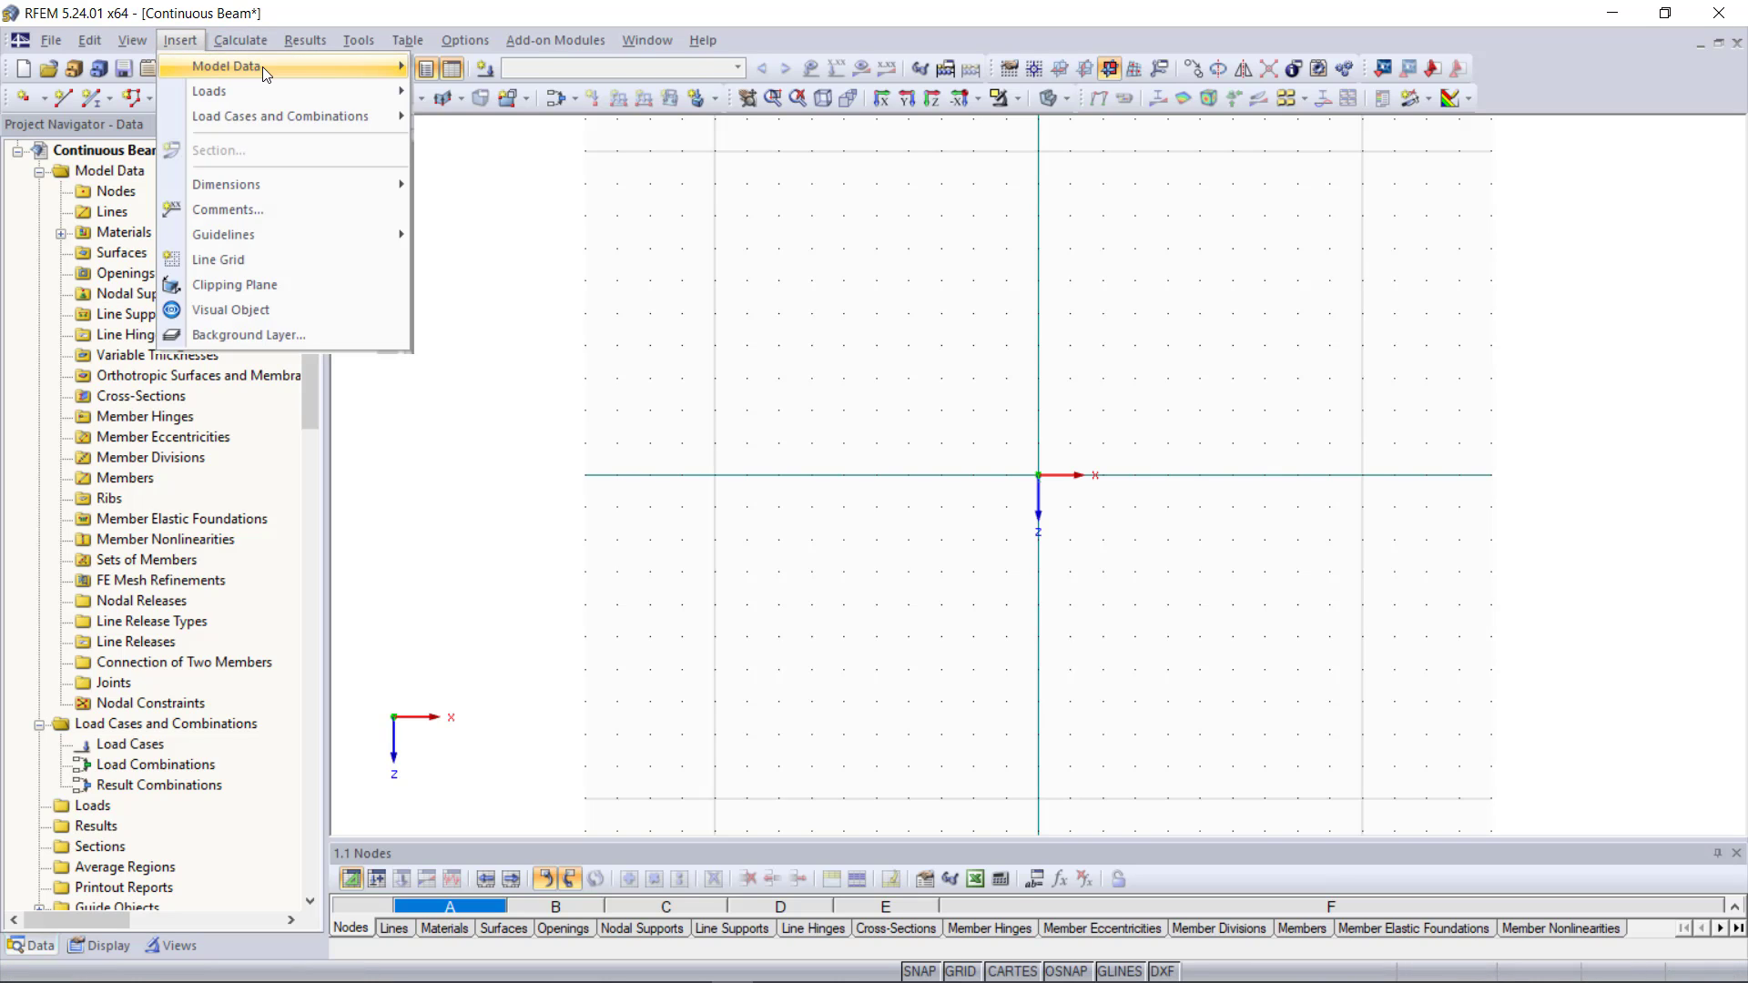
pyautogui.moveTo(262, 67)
pyautogui.moveTo(638, 69)
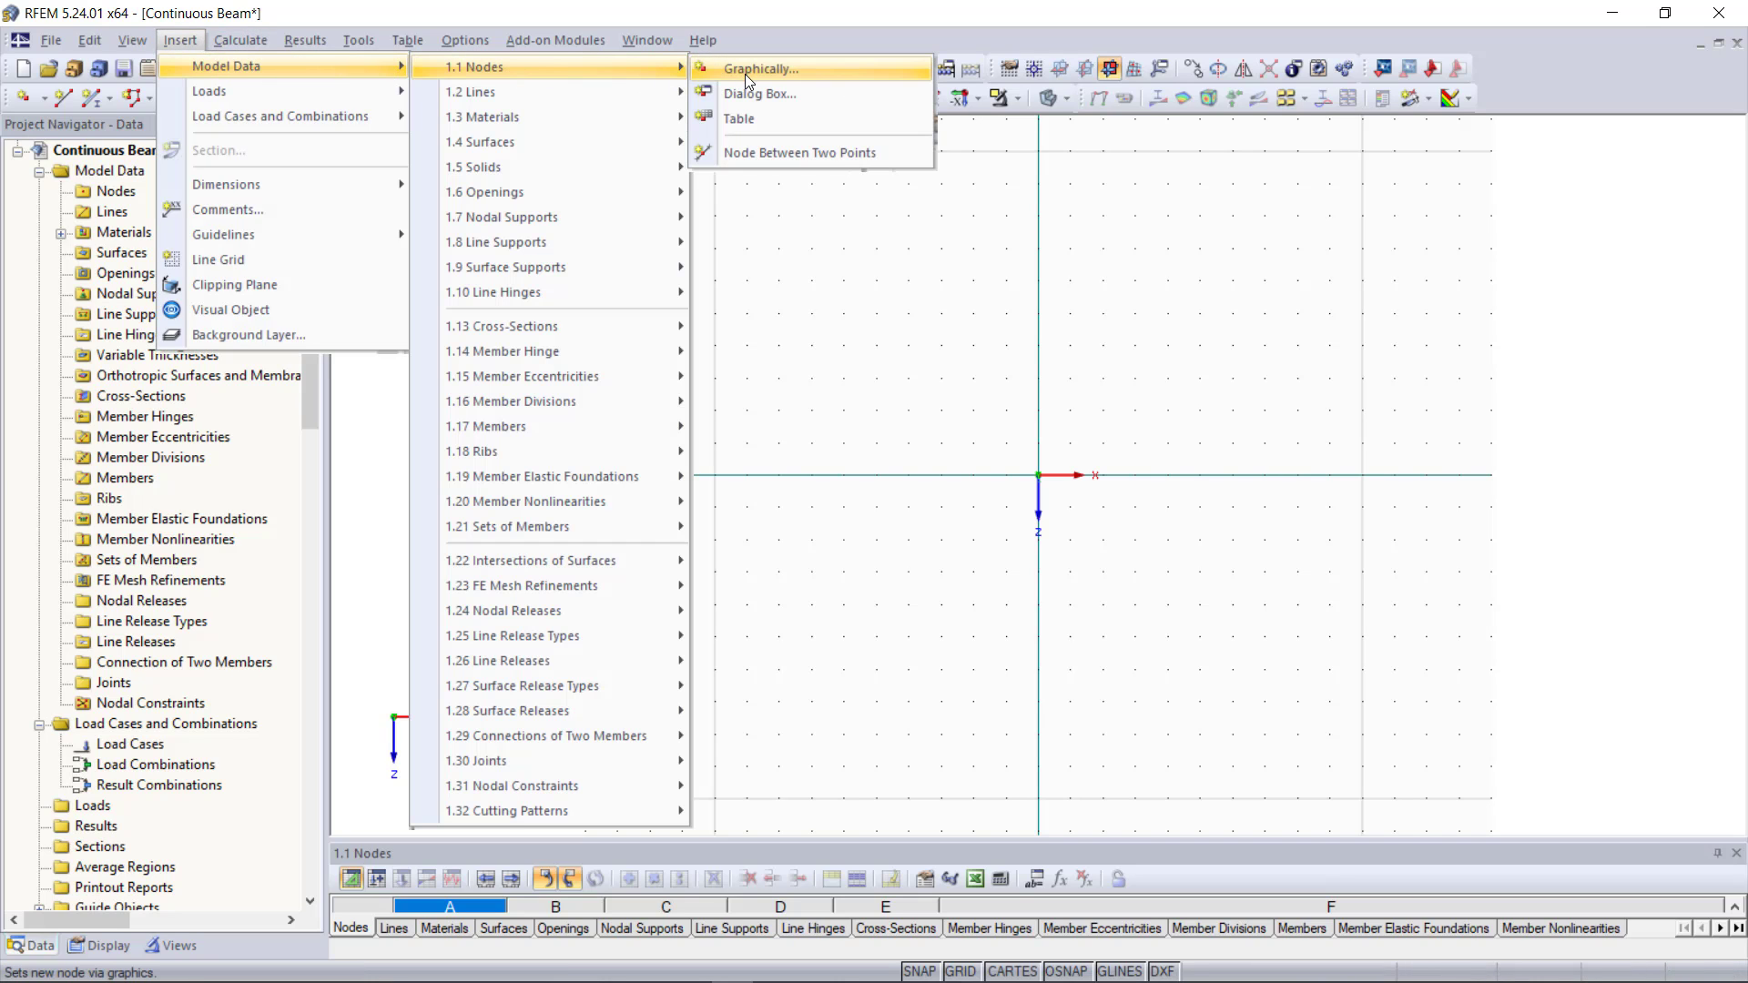
pyautogui.click(1038, 296)
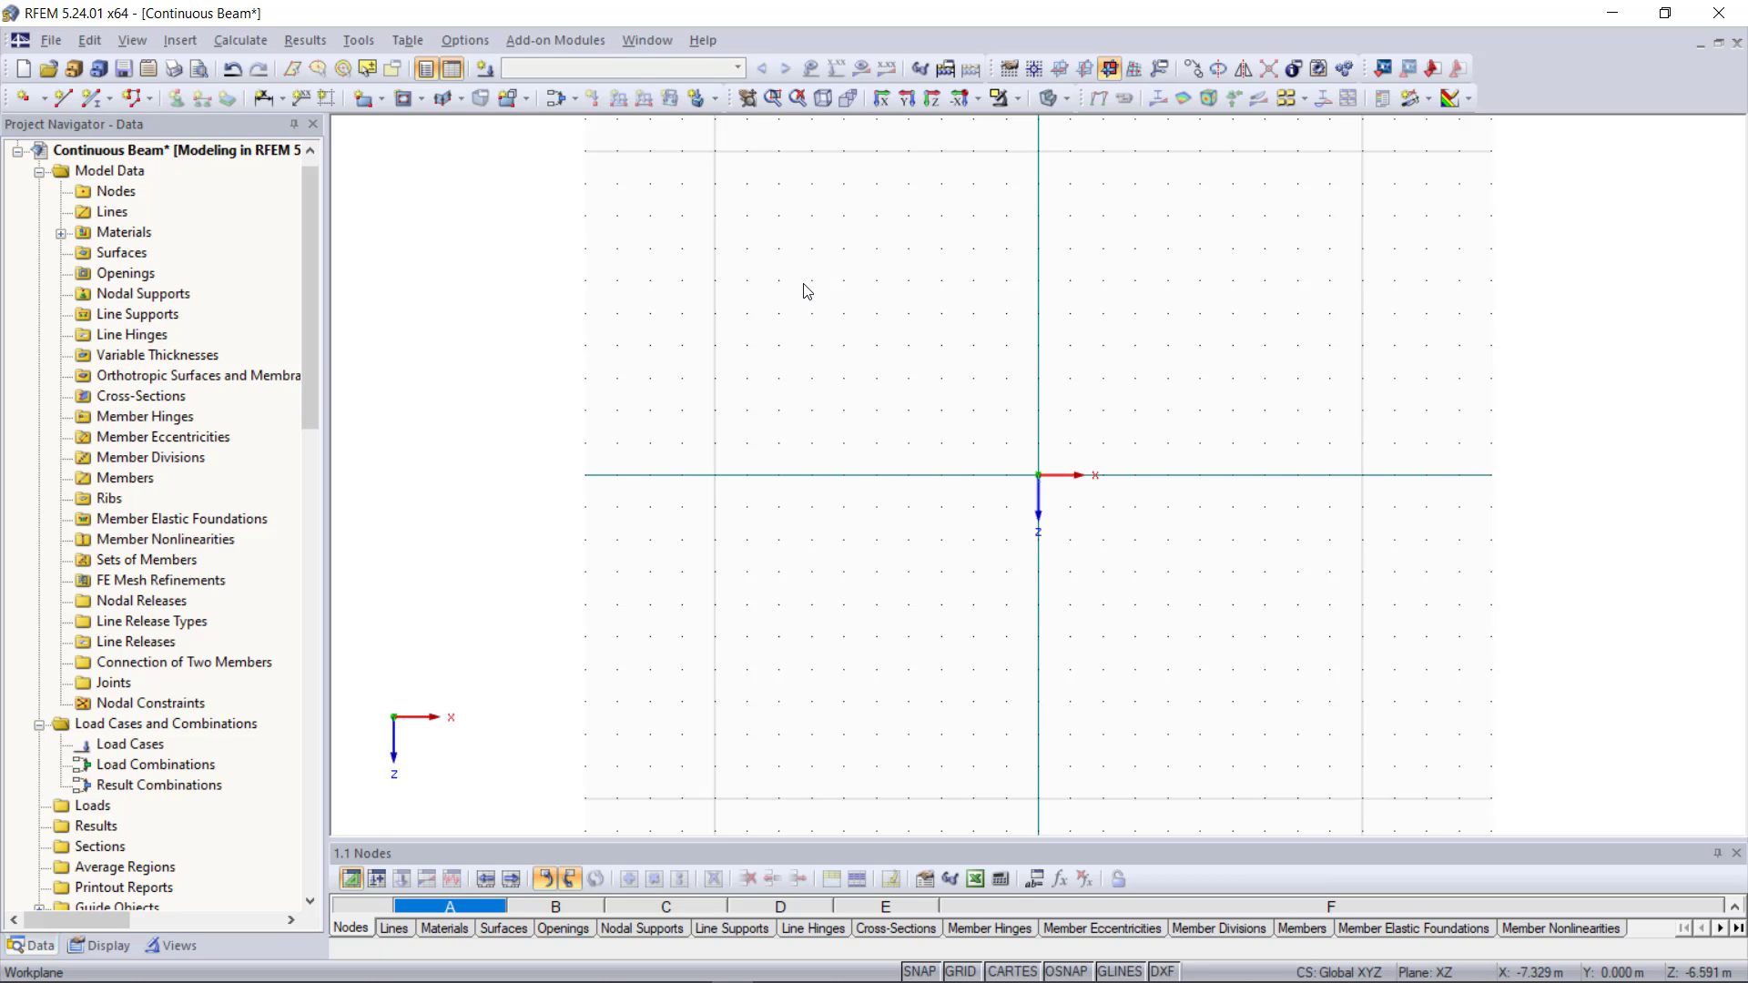
# Start a new beam member and define a massive rectangular cross-section with b 100 mm and h 200 mm for its start.
pyautogui.click(89, 98)
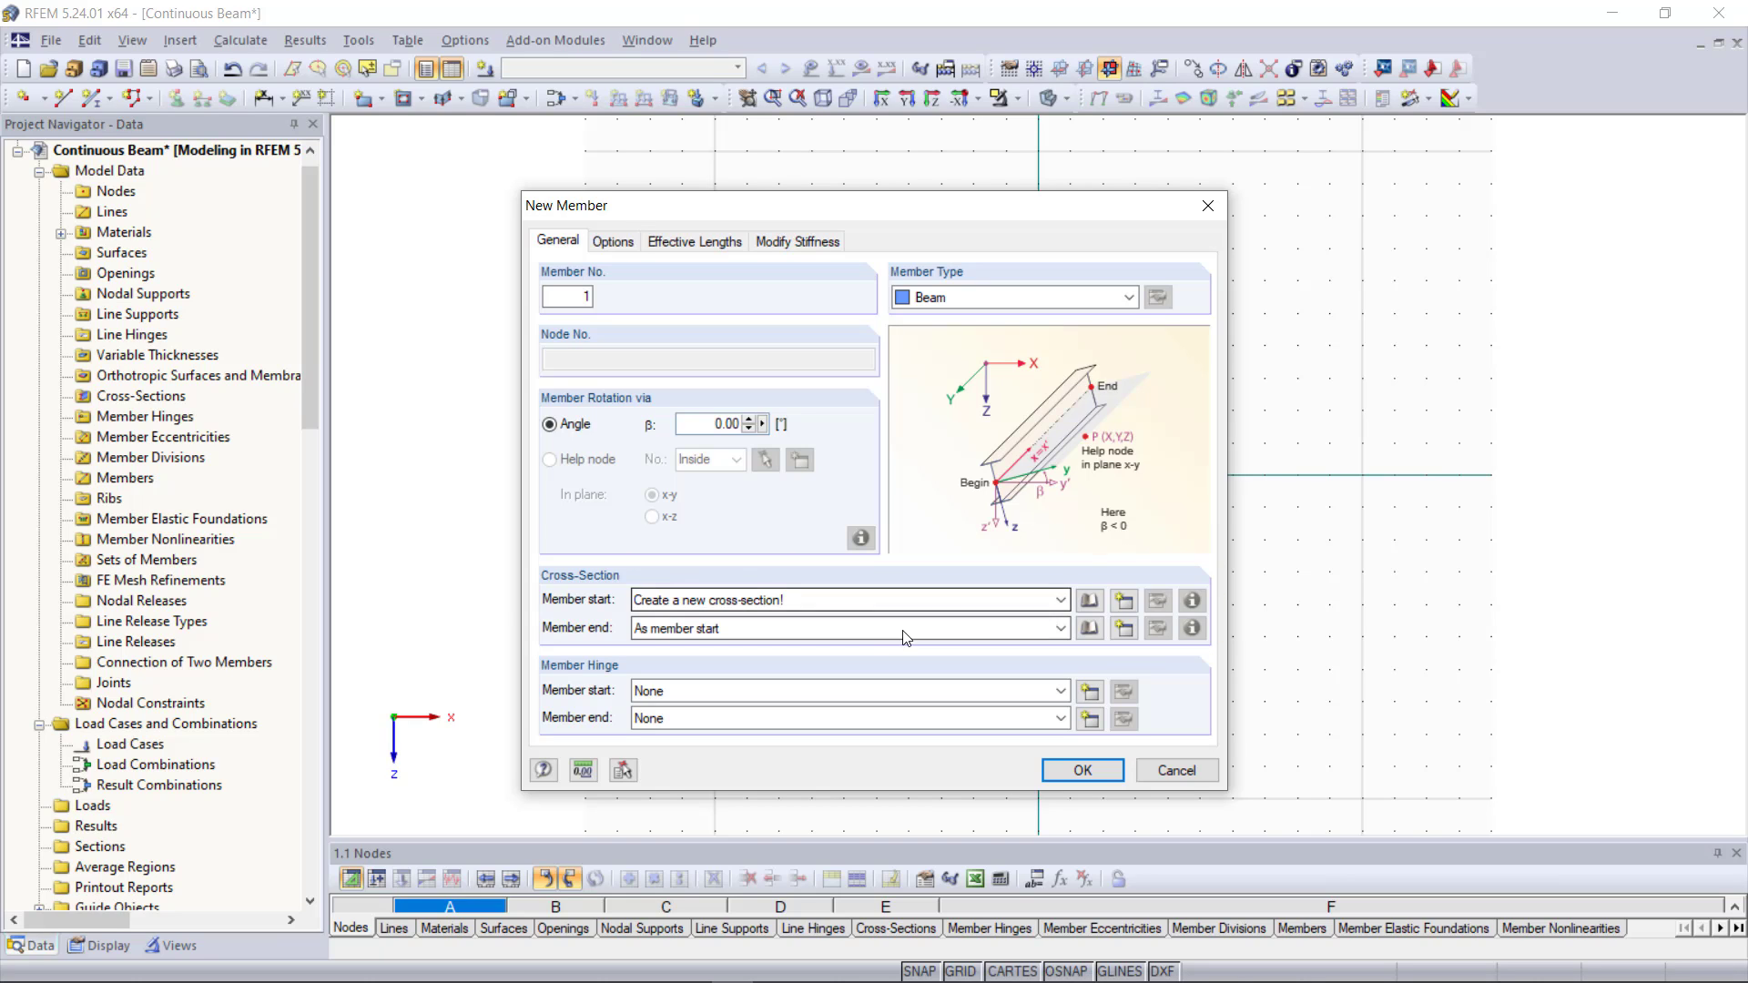
pyautogui.click(1090, 603)
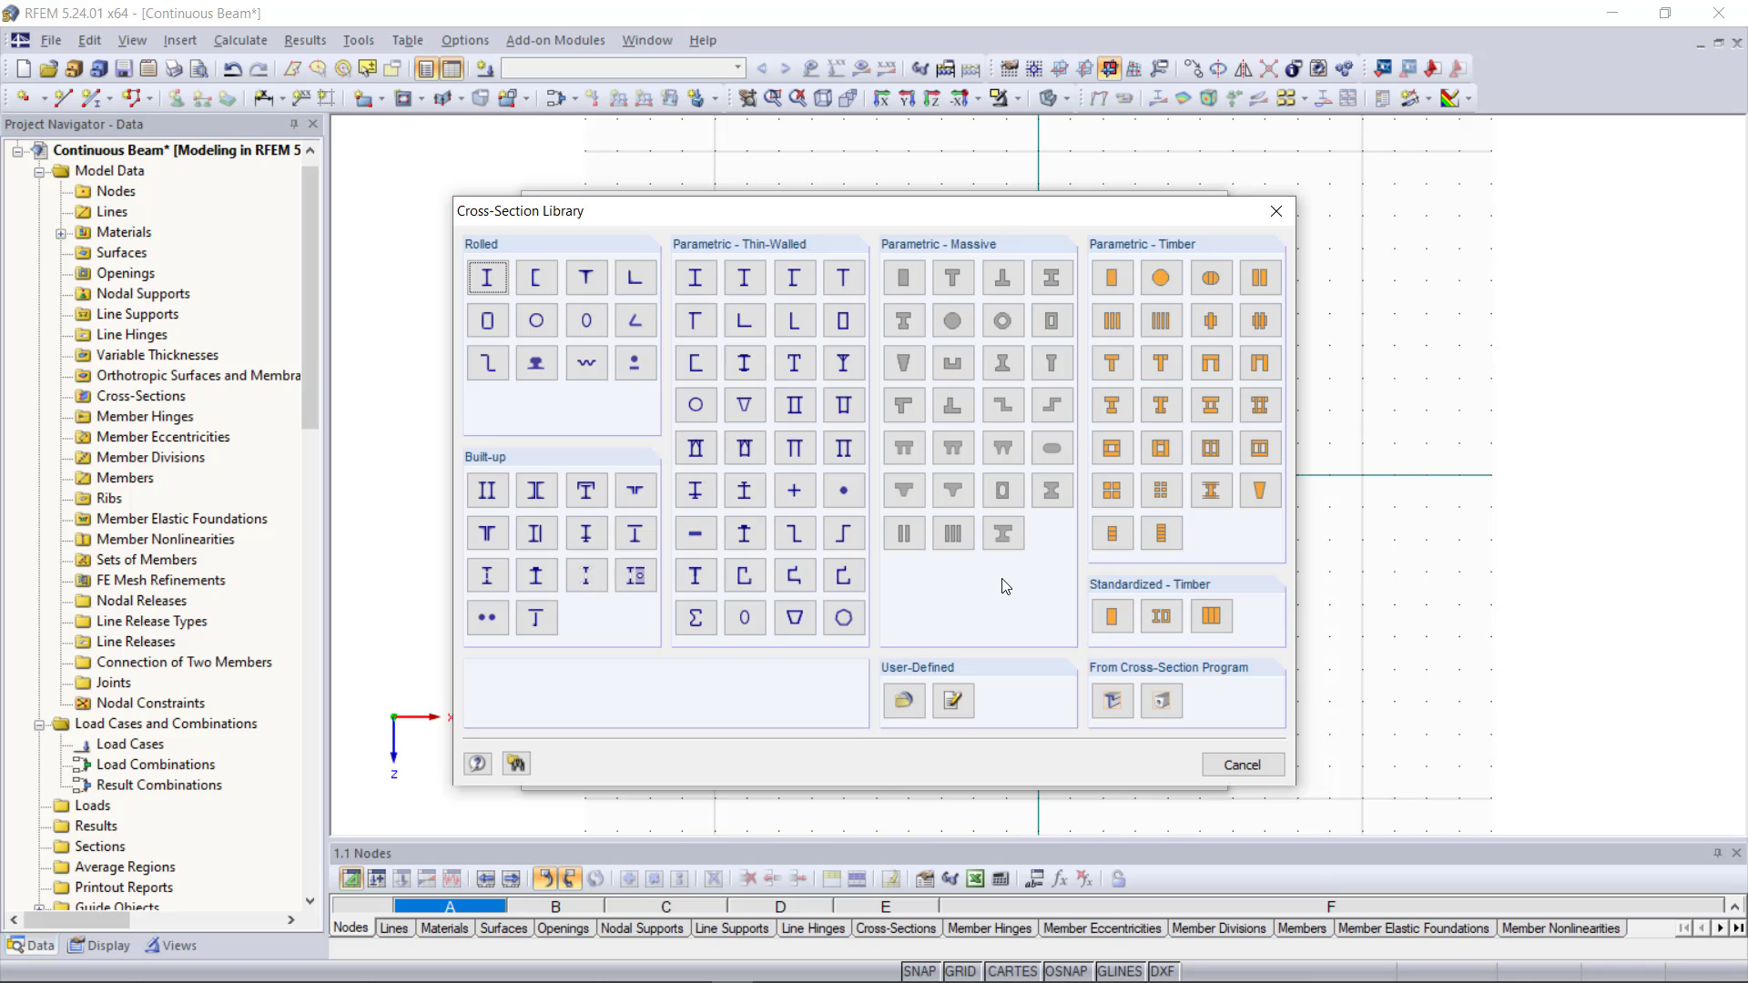
pyautogui.click(903, 278)
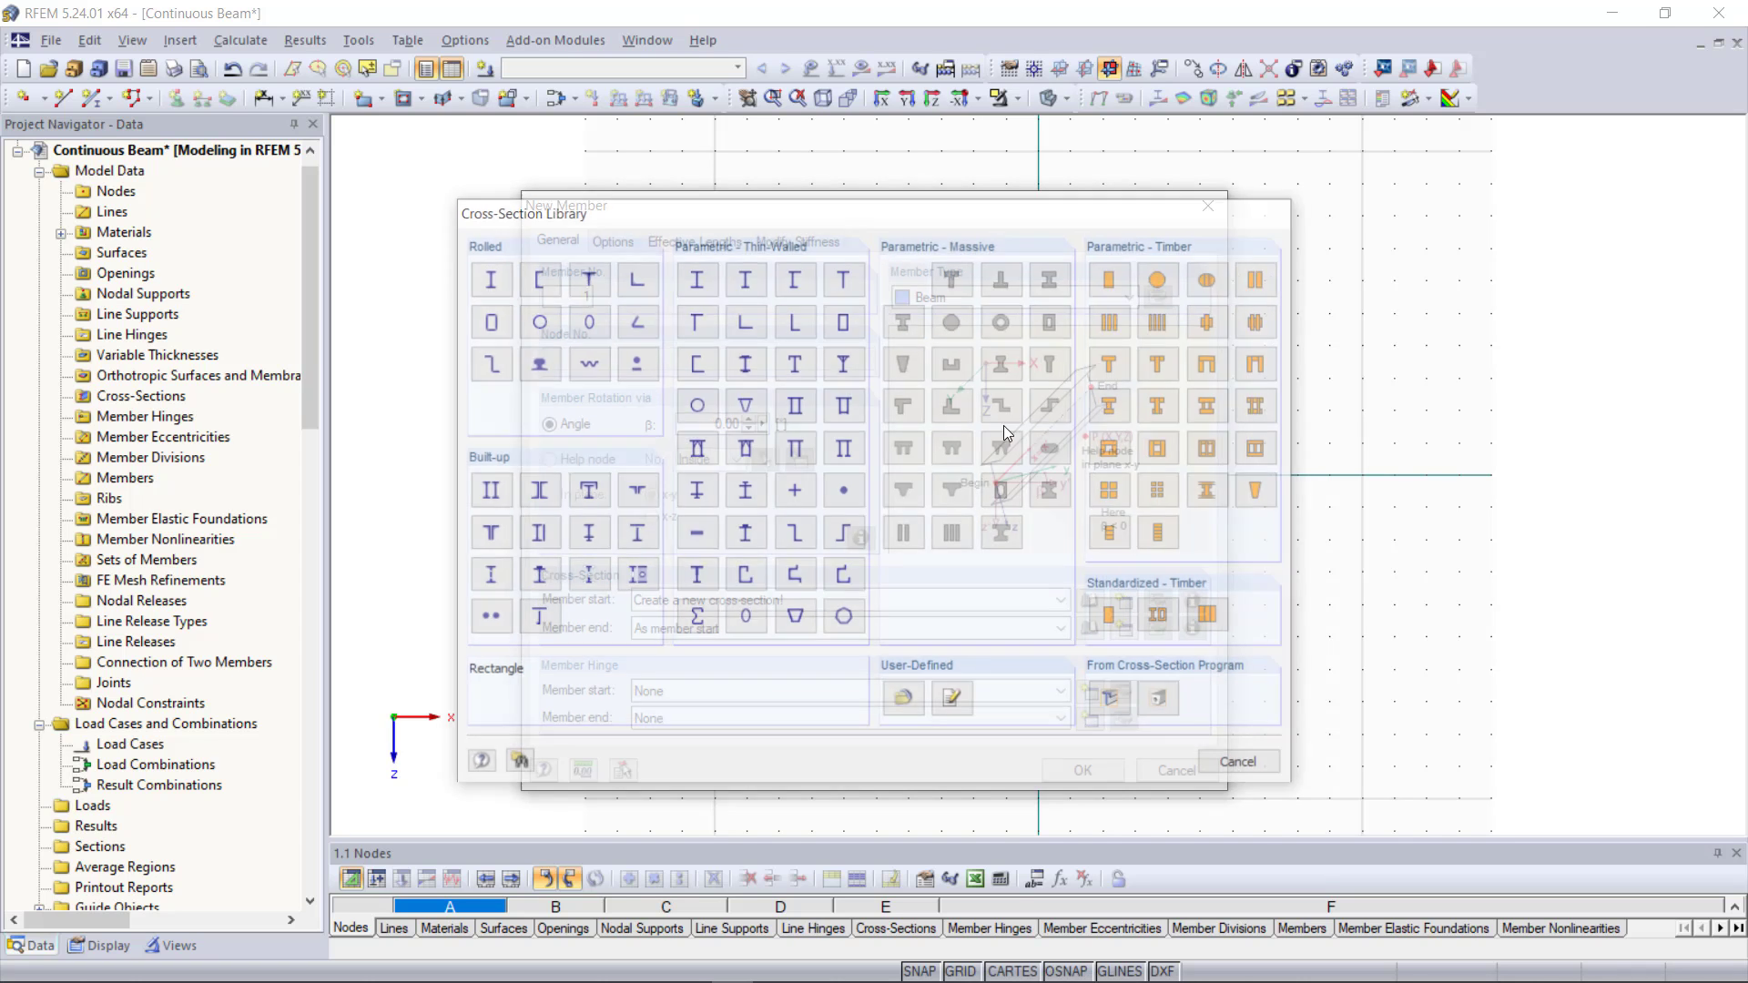
pyautogui.write('100')
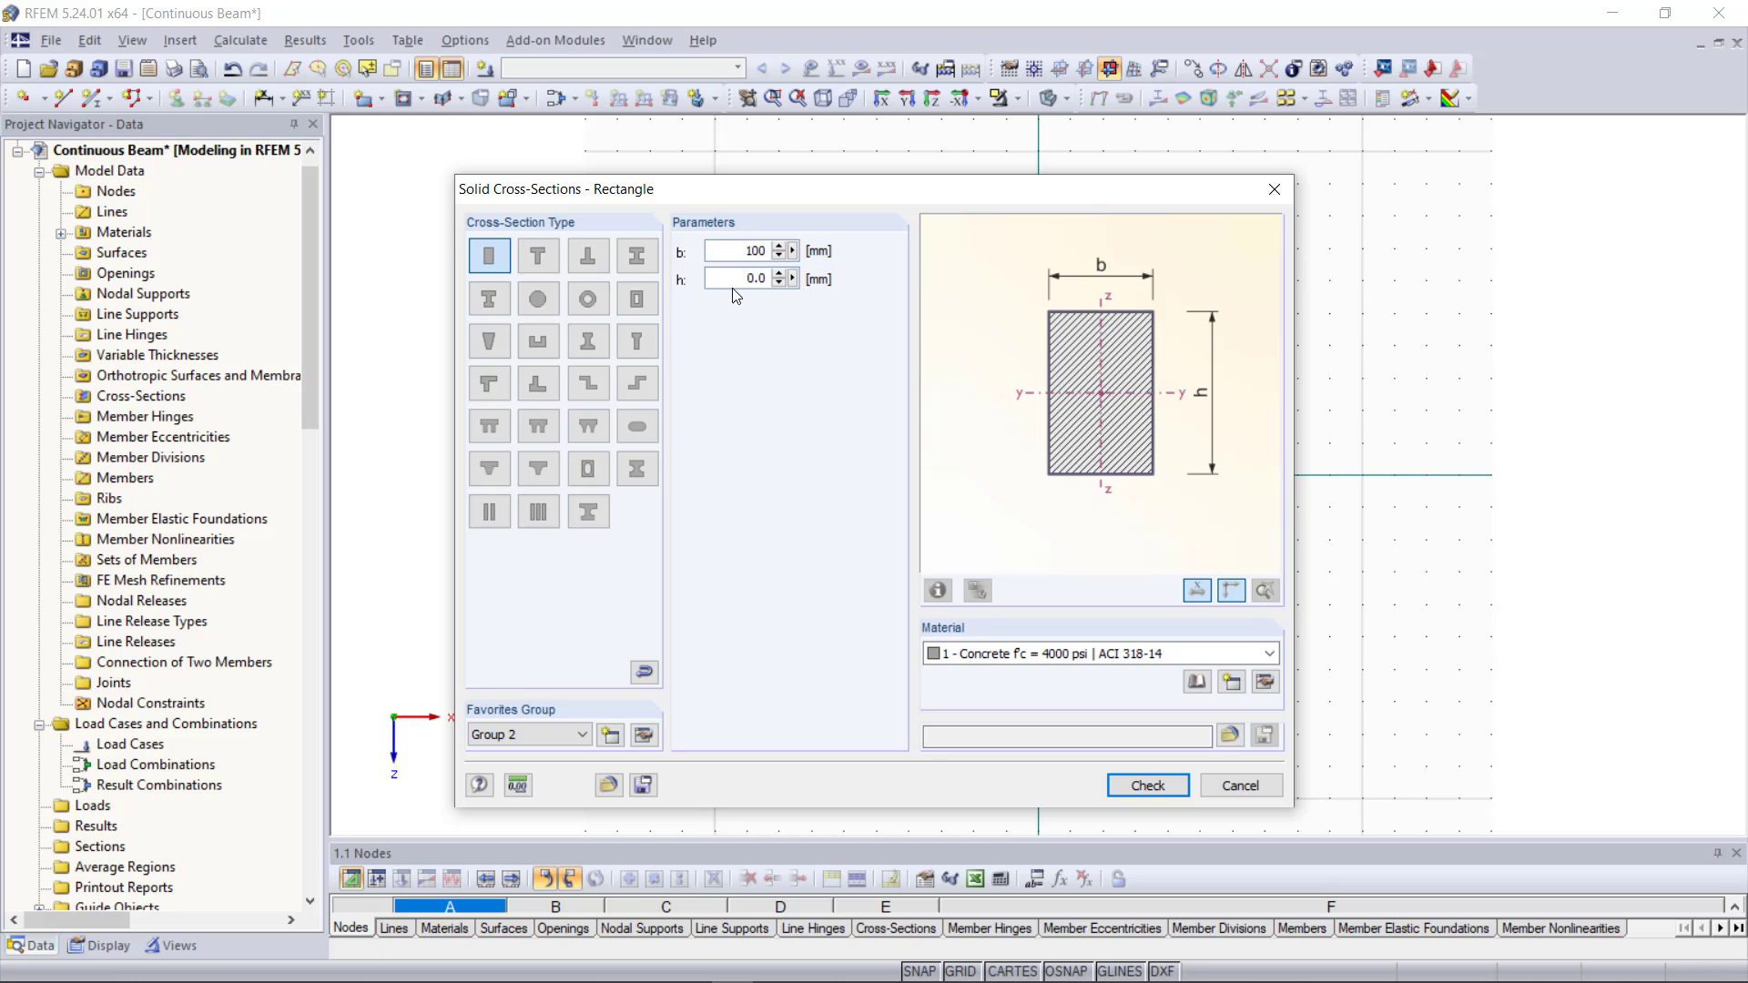
pyautogui.press('Tab')
pyautogui.write('200')
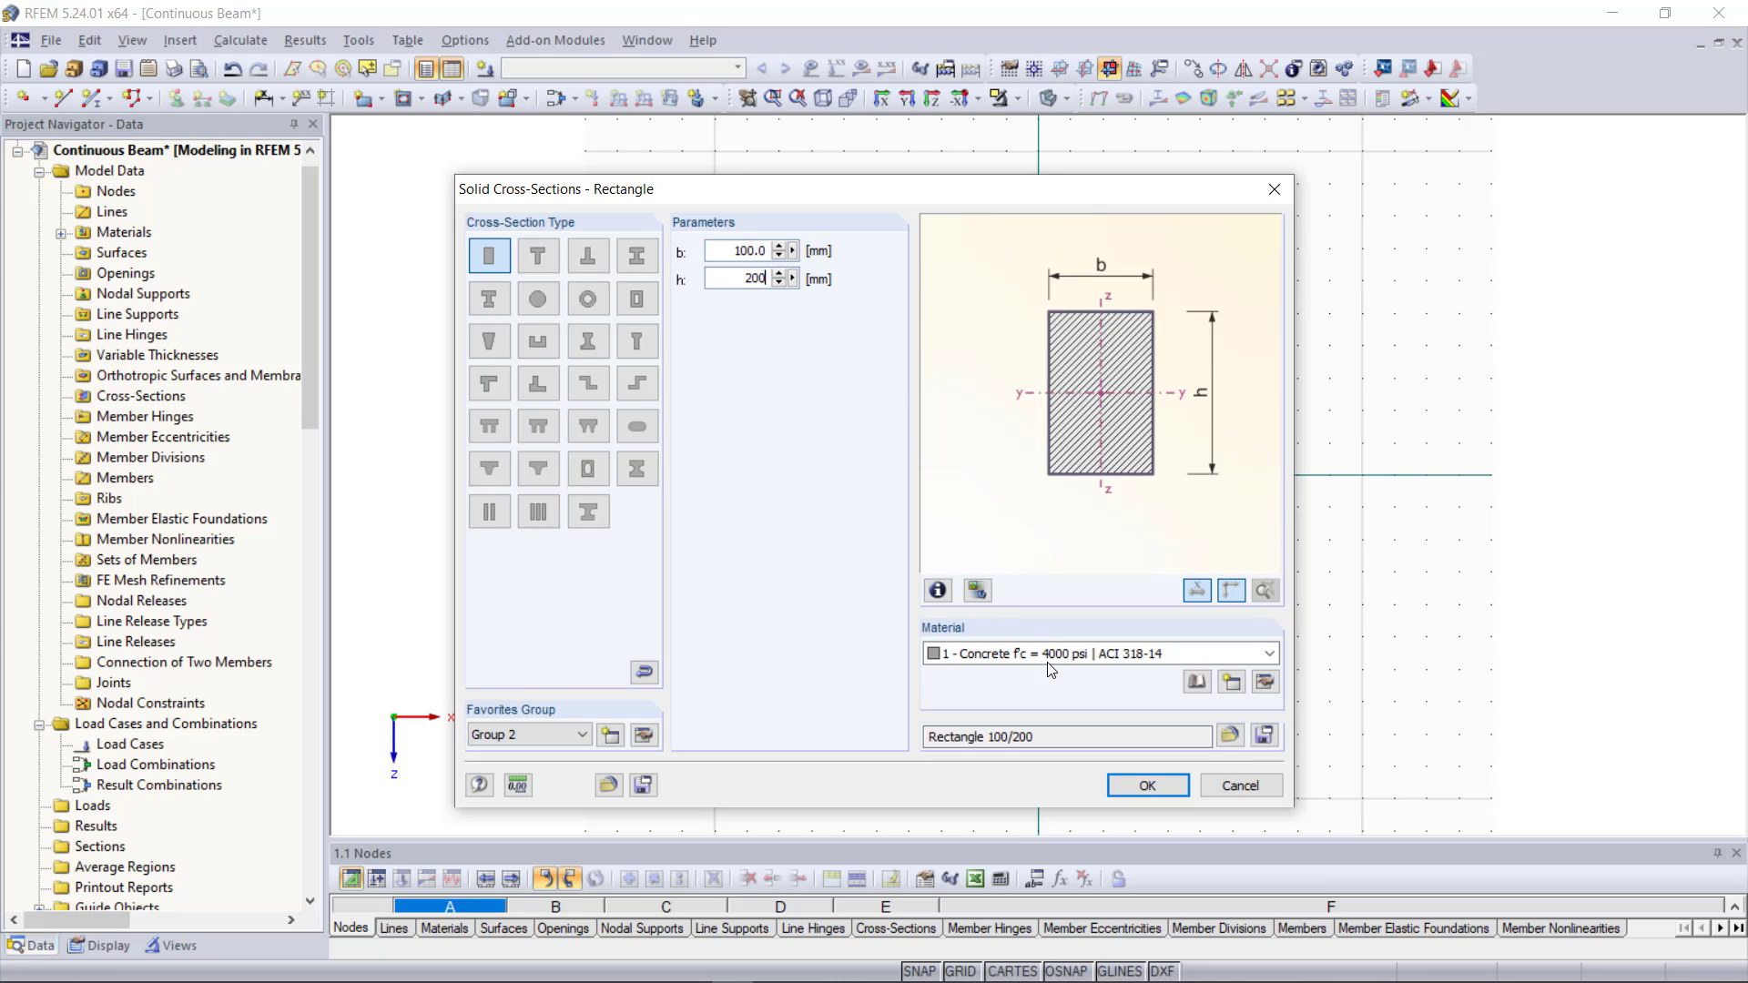
# Create "Material 1" for the cross-section with a modulus of elasticity of 2300 kN/cm² and Poisson's ratio 0.2.
pyautogui.click(1047, 663)
pyautogui.click(1053, 666)
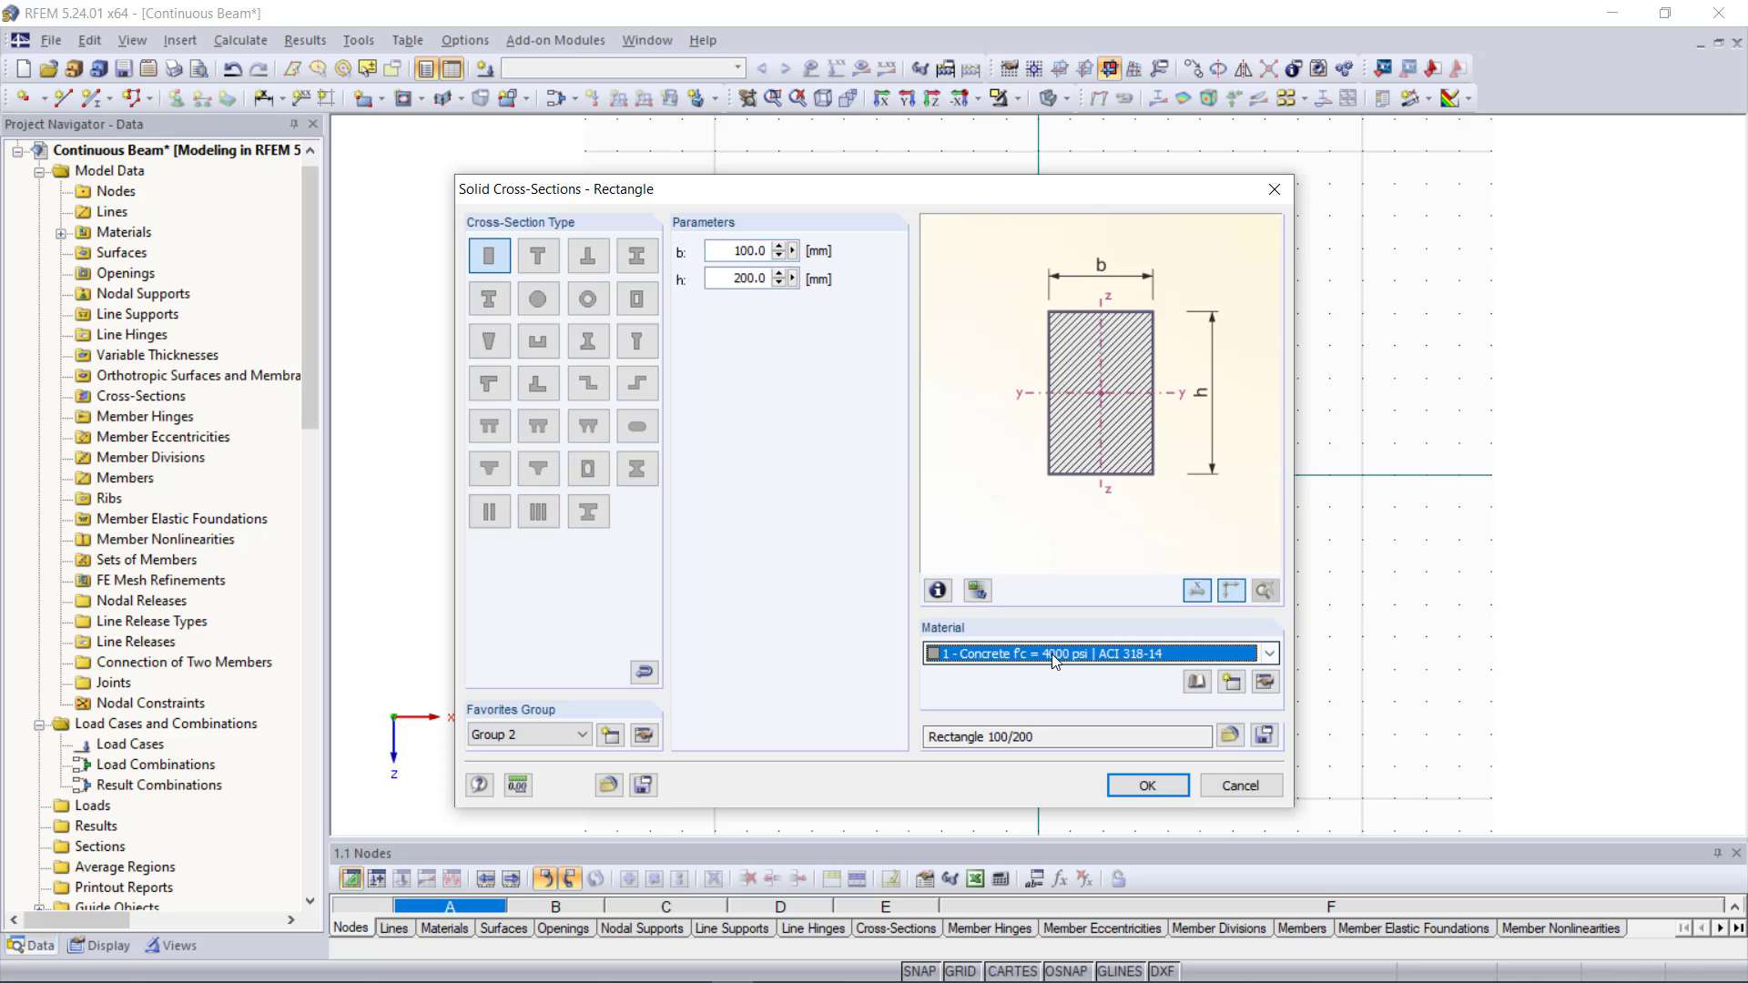
pyautogui.click(1229, 682)
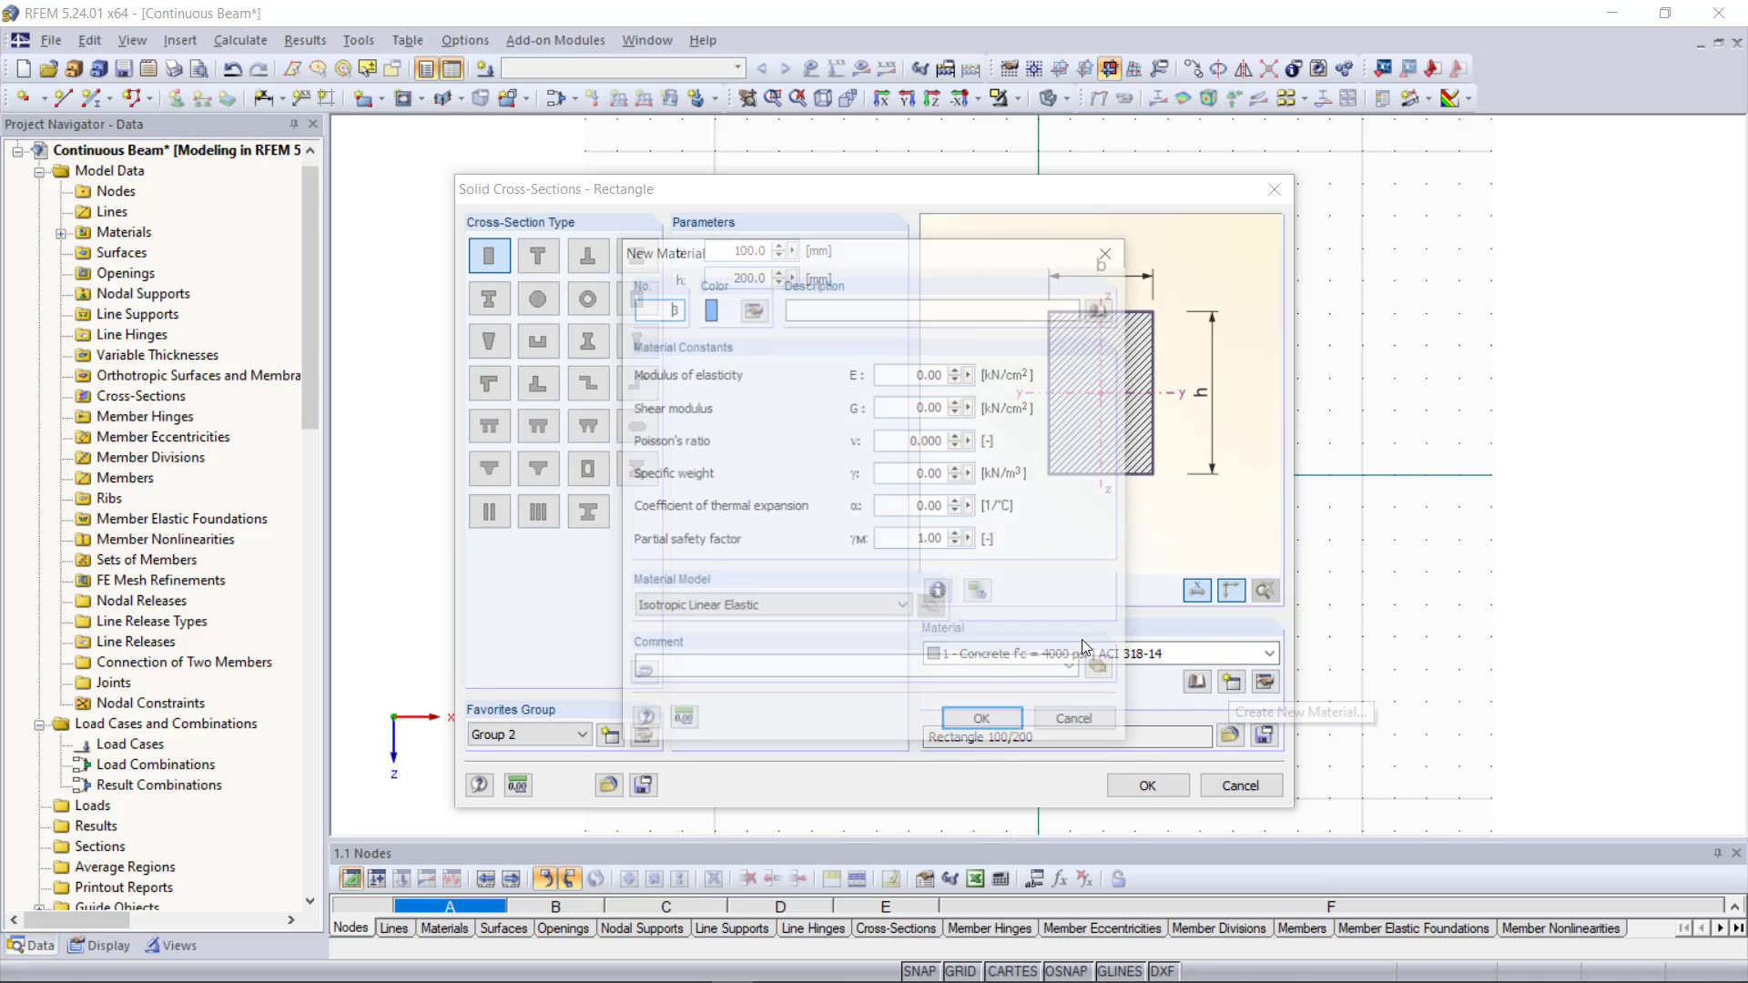
pyautogui.click(902, 310)
pyautogui.write('Mate')
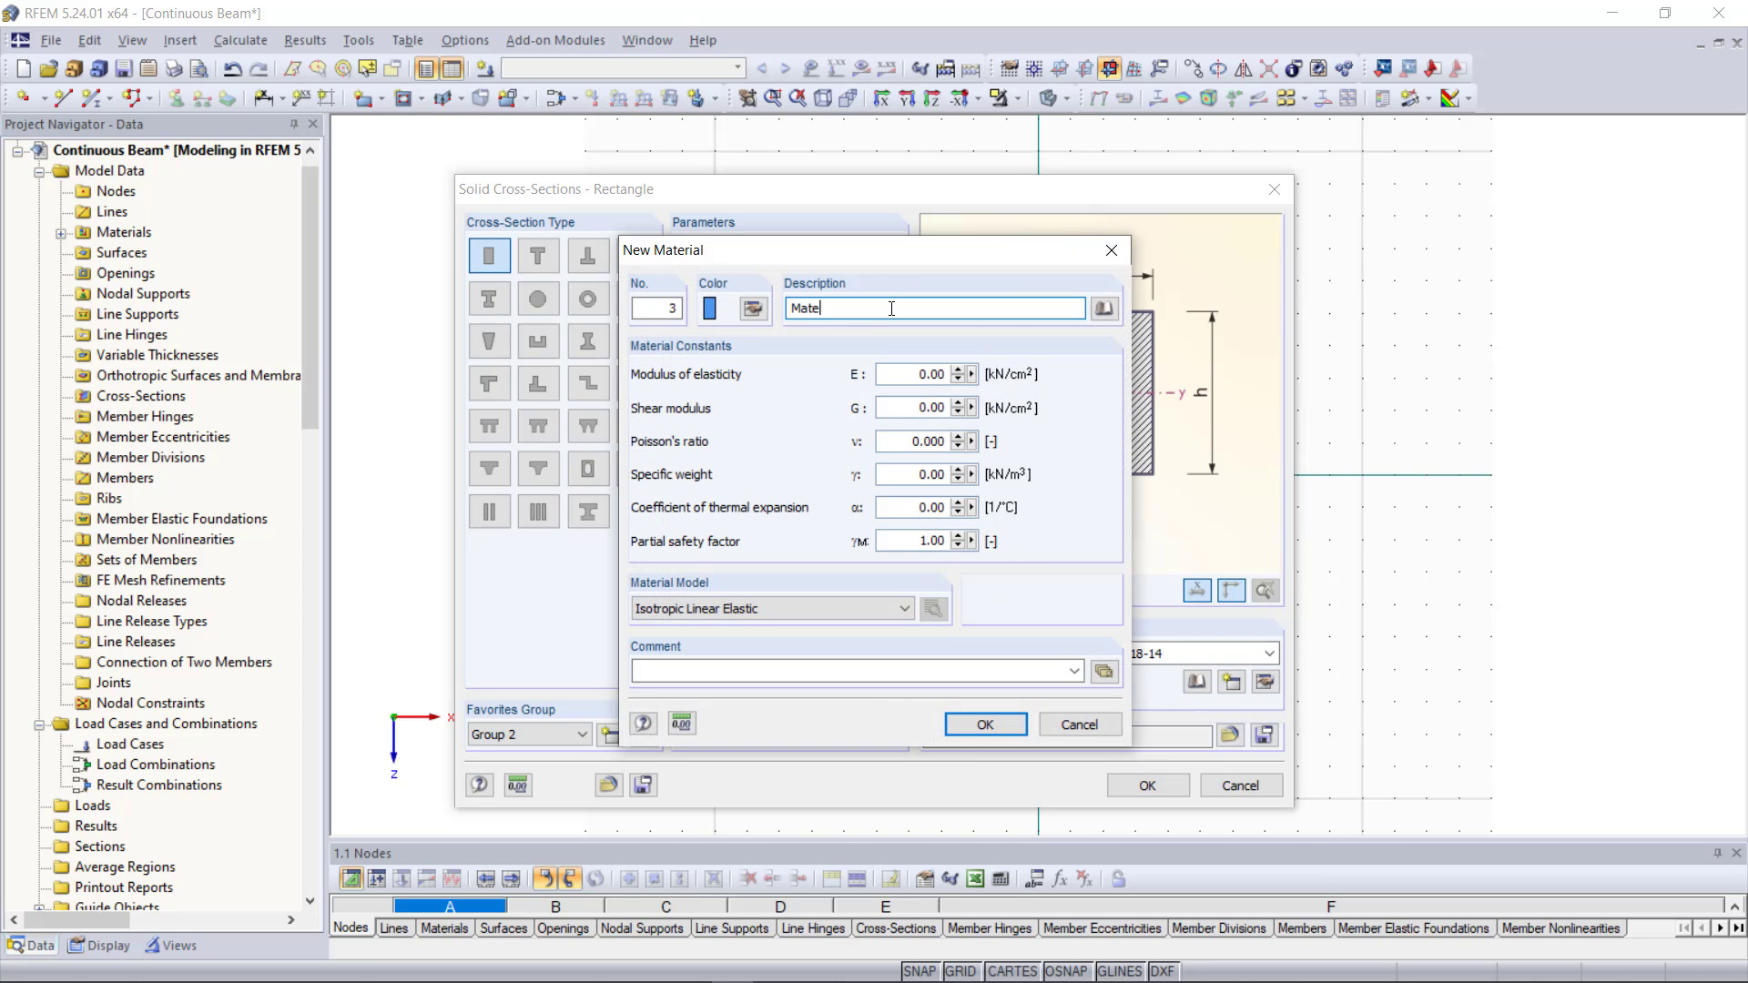
pyautogui.write('rial 1')
pyautogui.press('Tab')
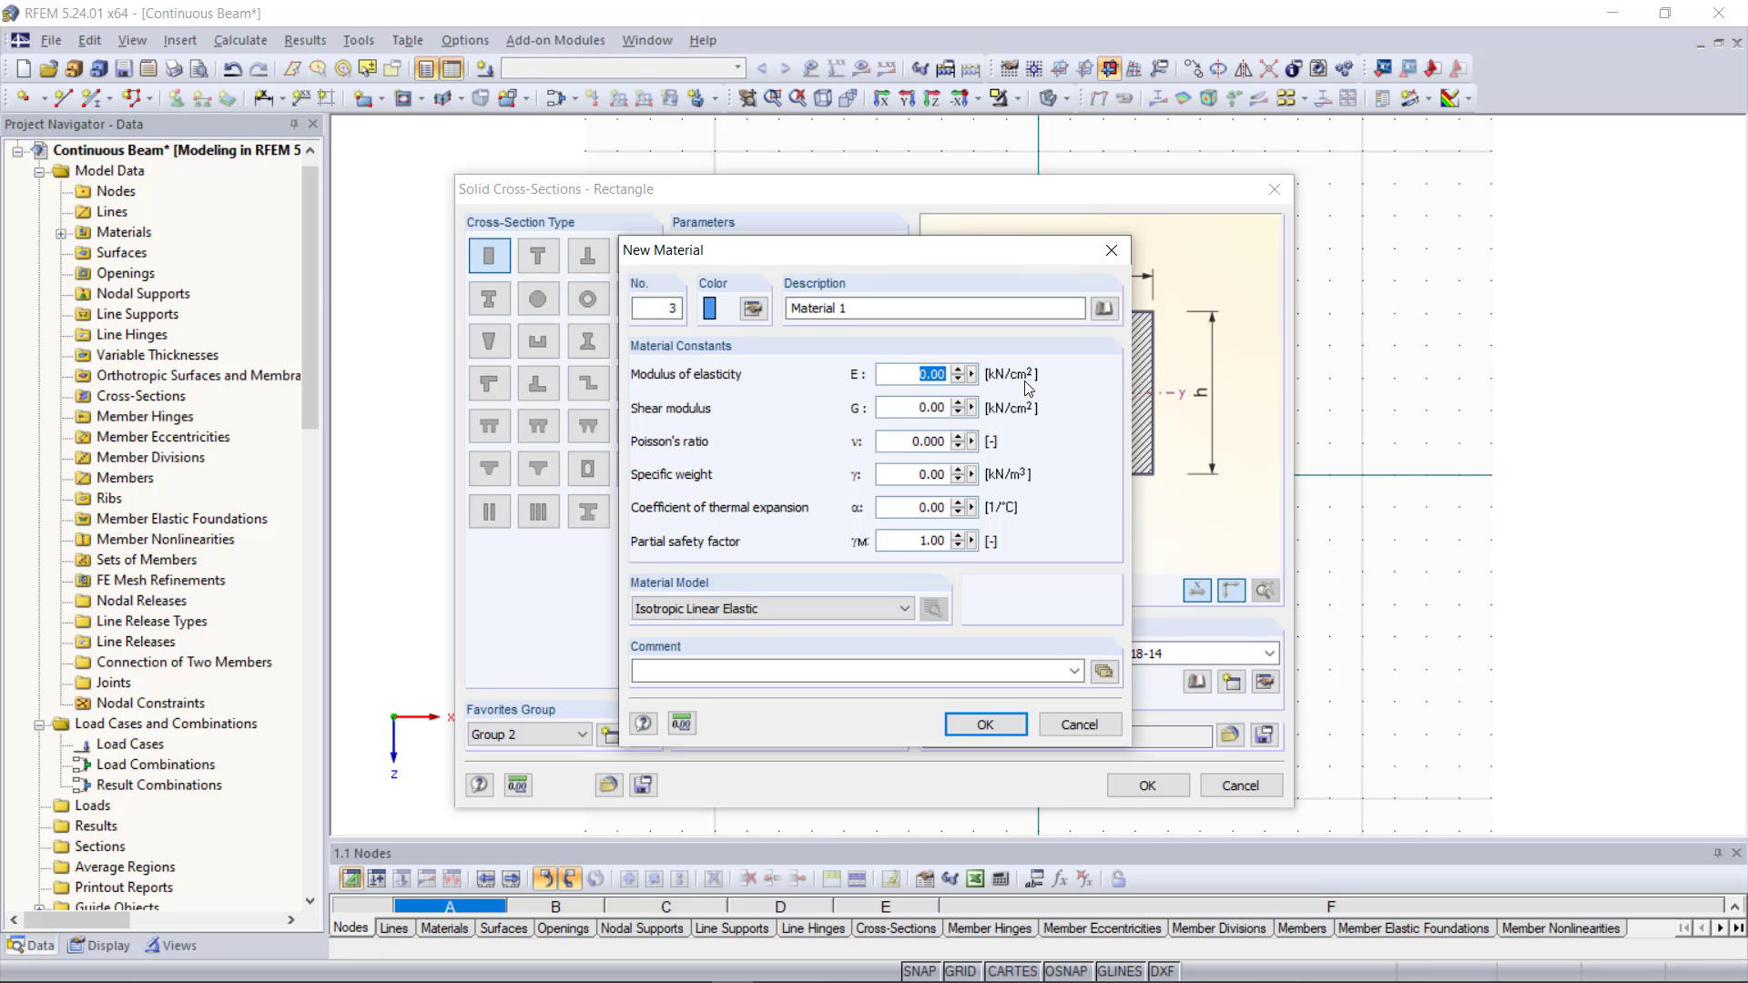
pyautogui.write('2300')
pyautogui.press('Tab')
pyautogui.press('Tab')
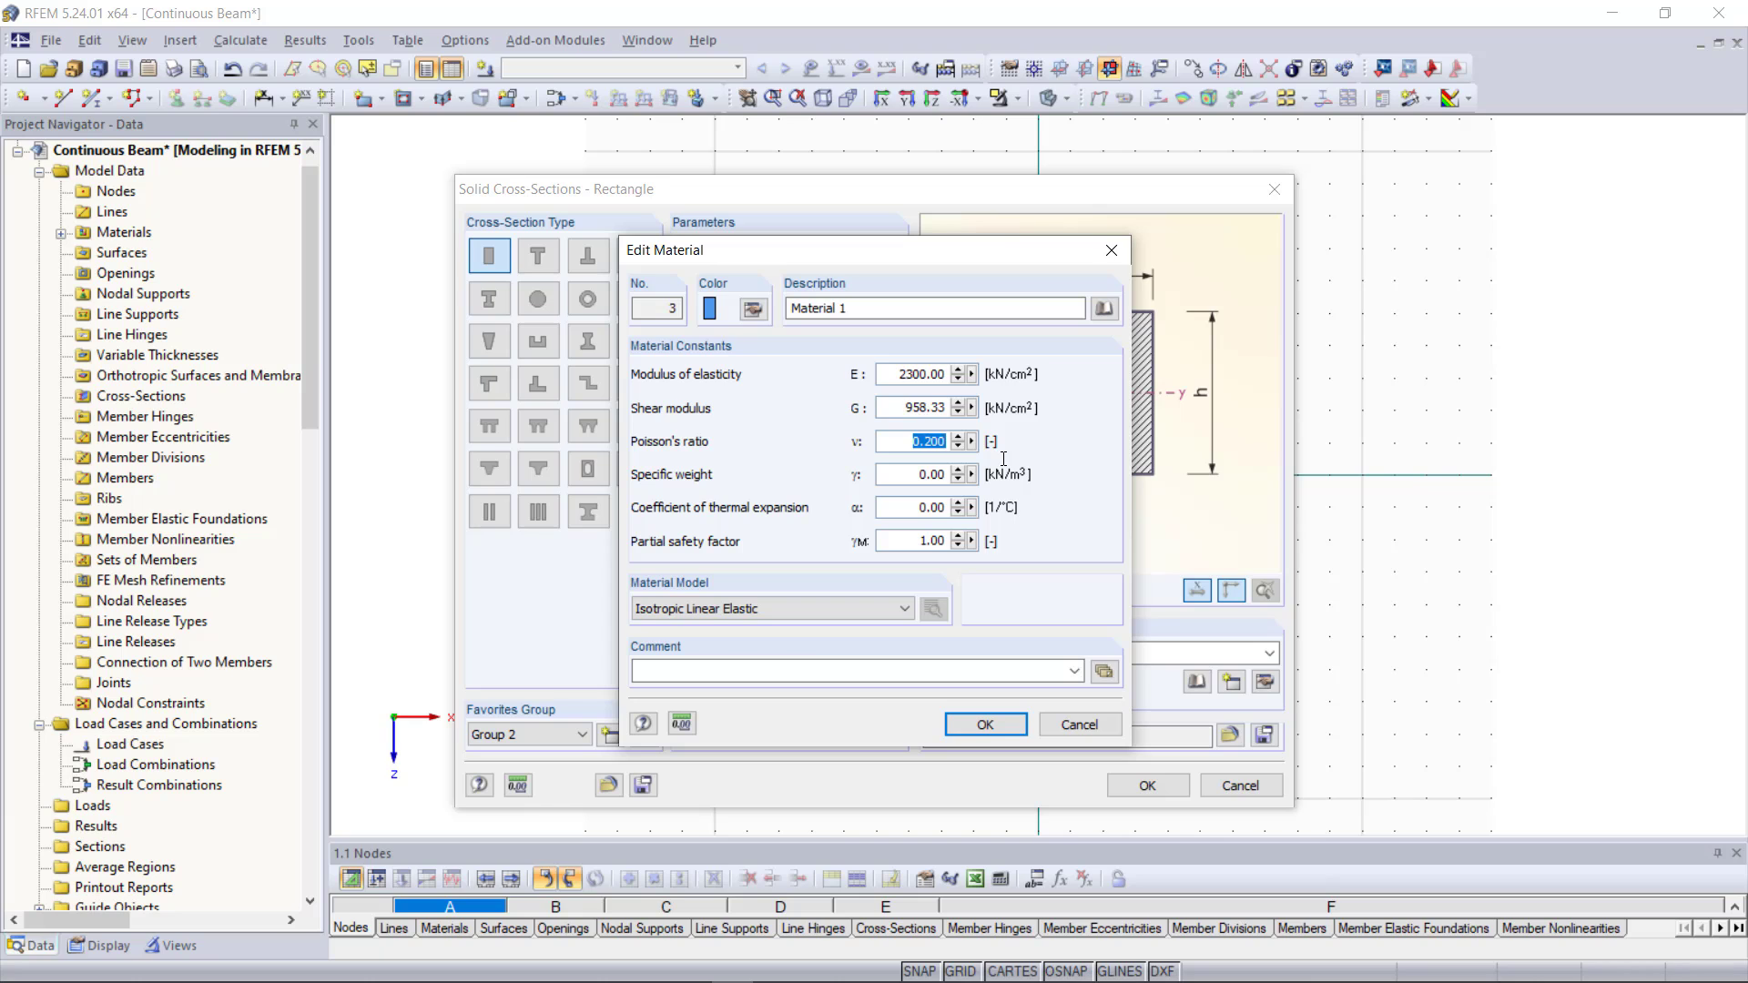
pyautogui.write('0,2')
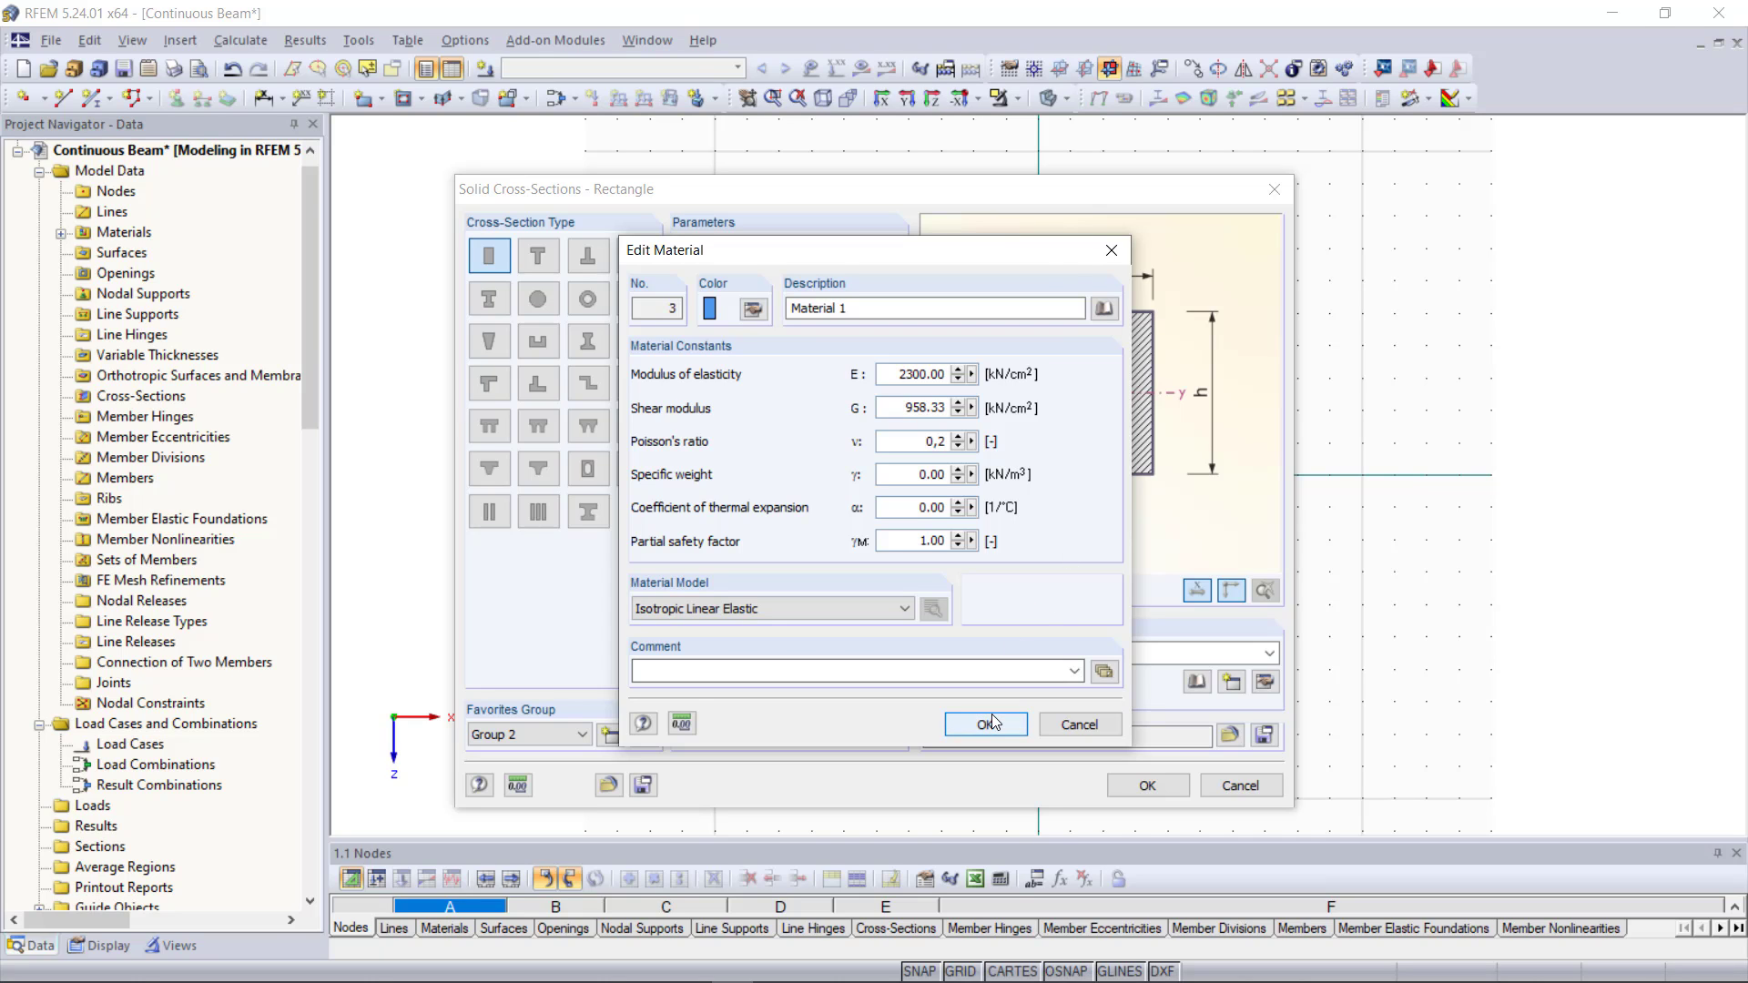
pyautogui.click(991, 723)
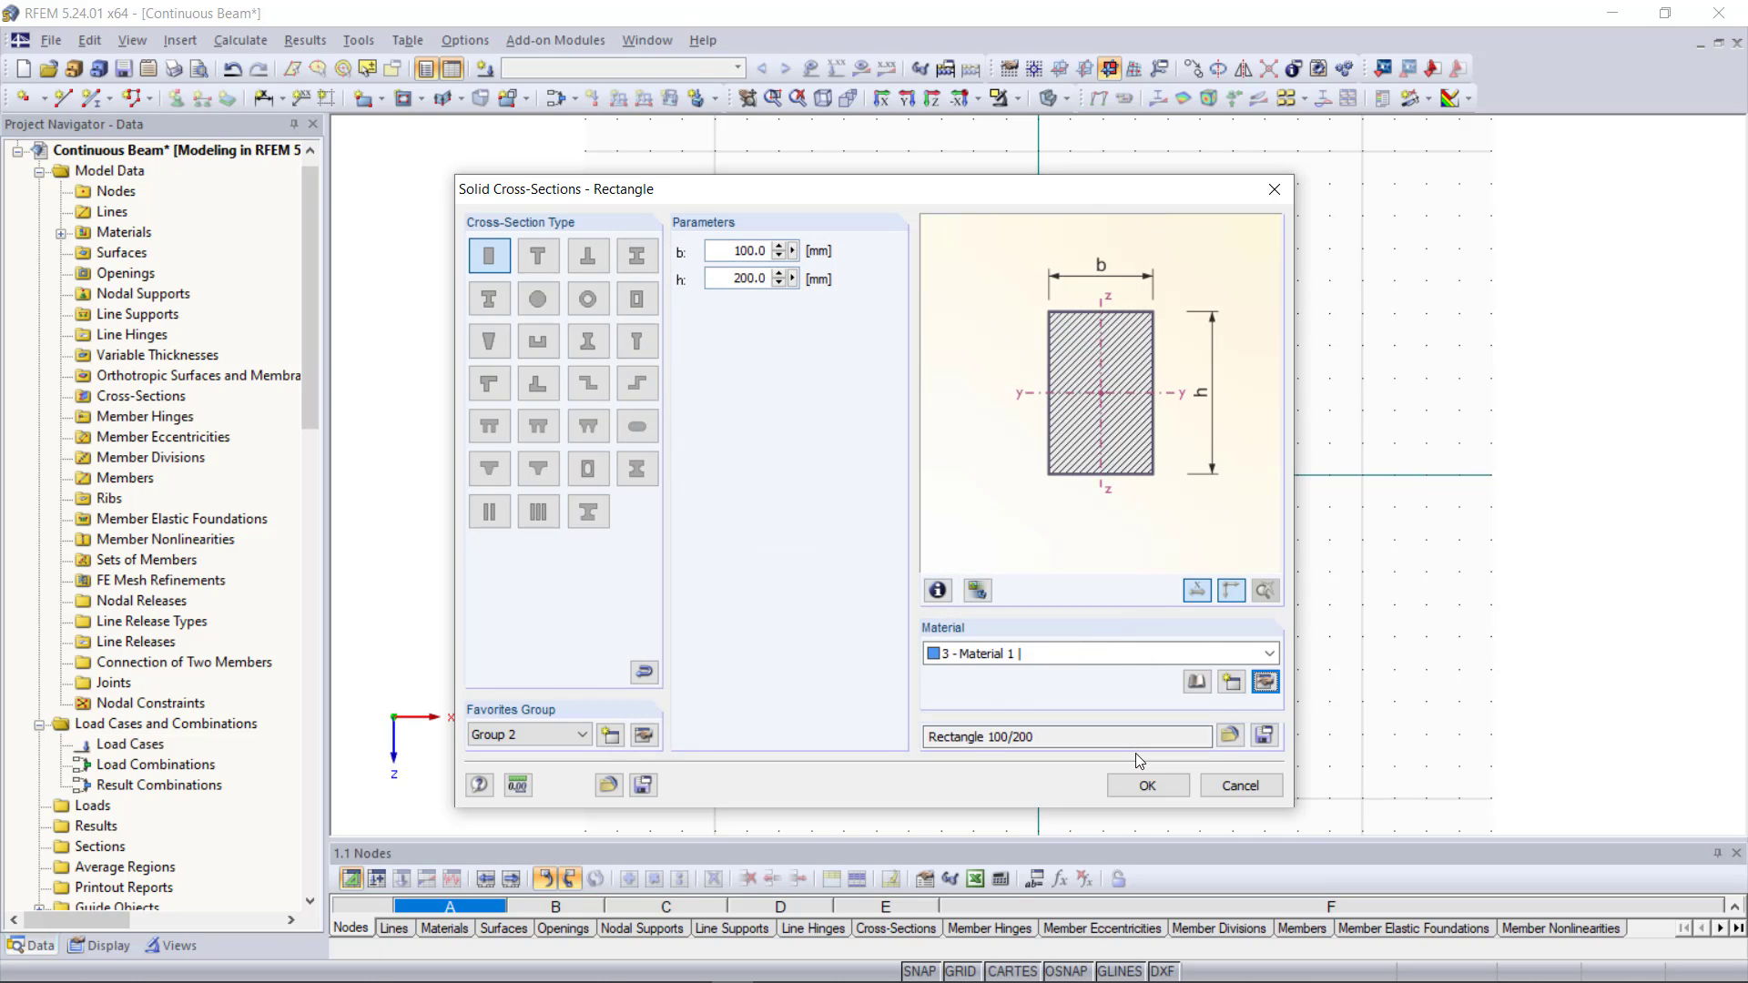
pyautogui.click(1144, 785)
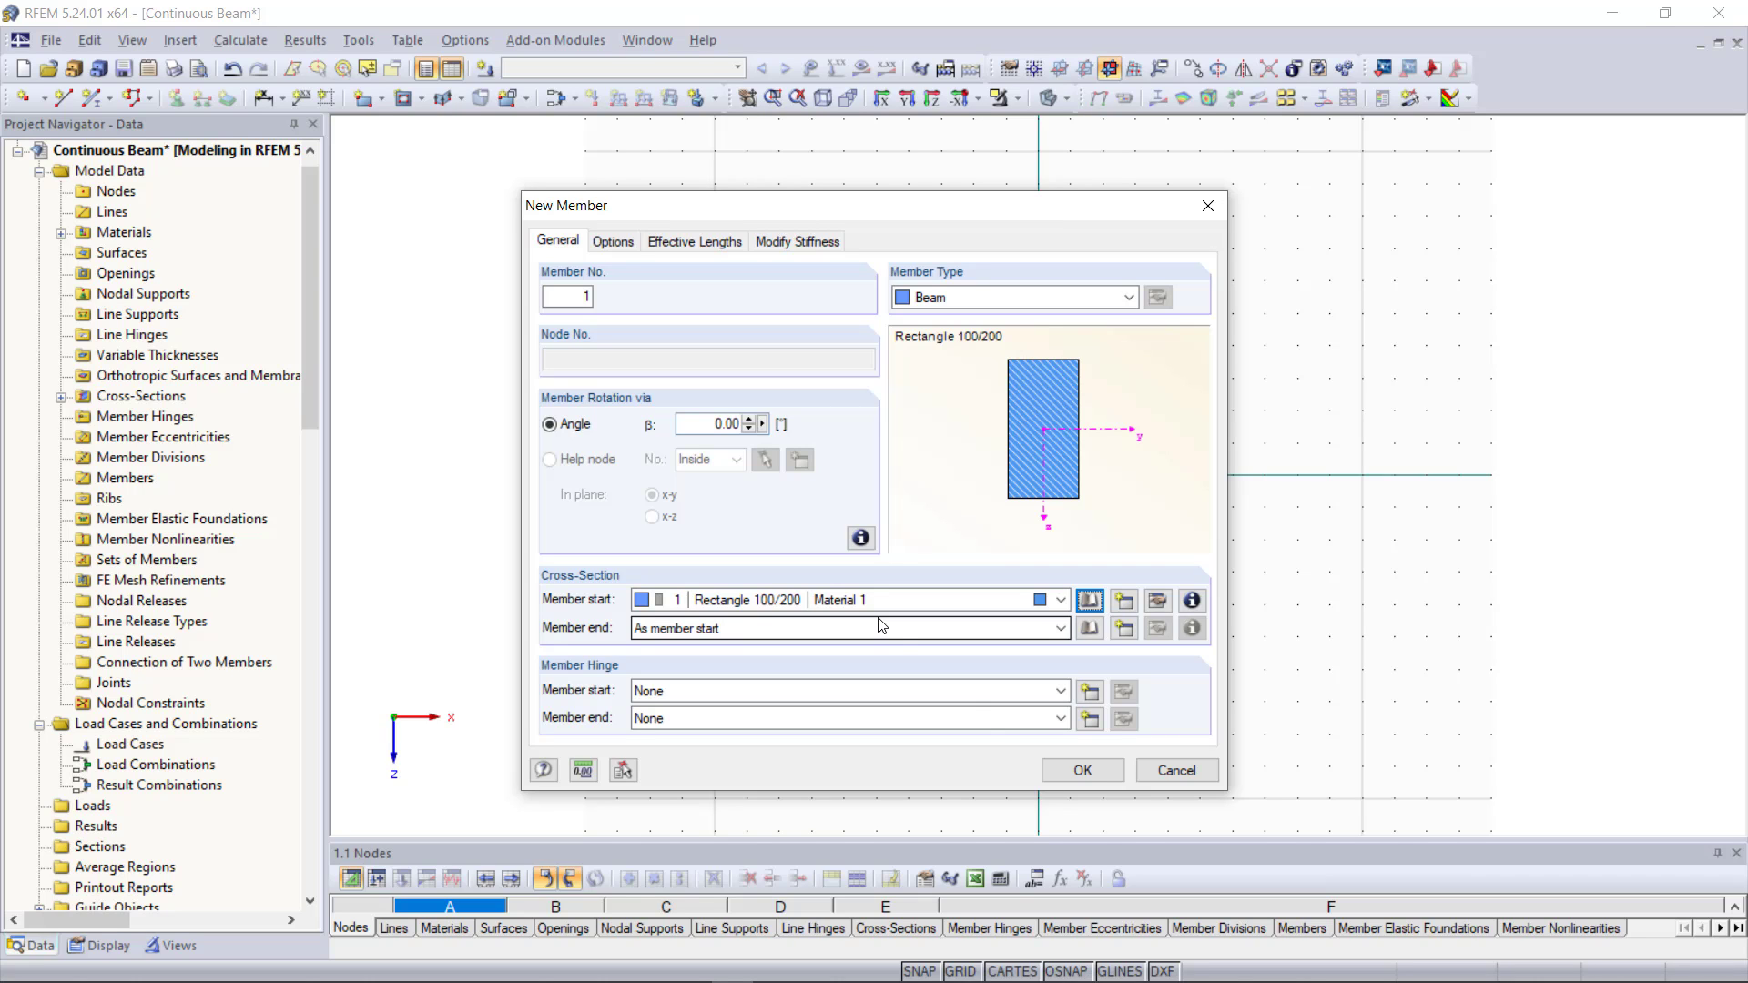
# Draw two consecutive 3 m beam members along the X axis, starting from the grid origin.
pyautogui.click(1083, 770)
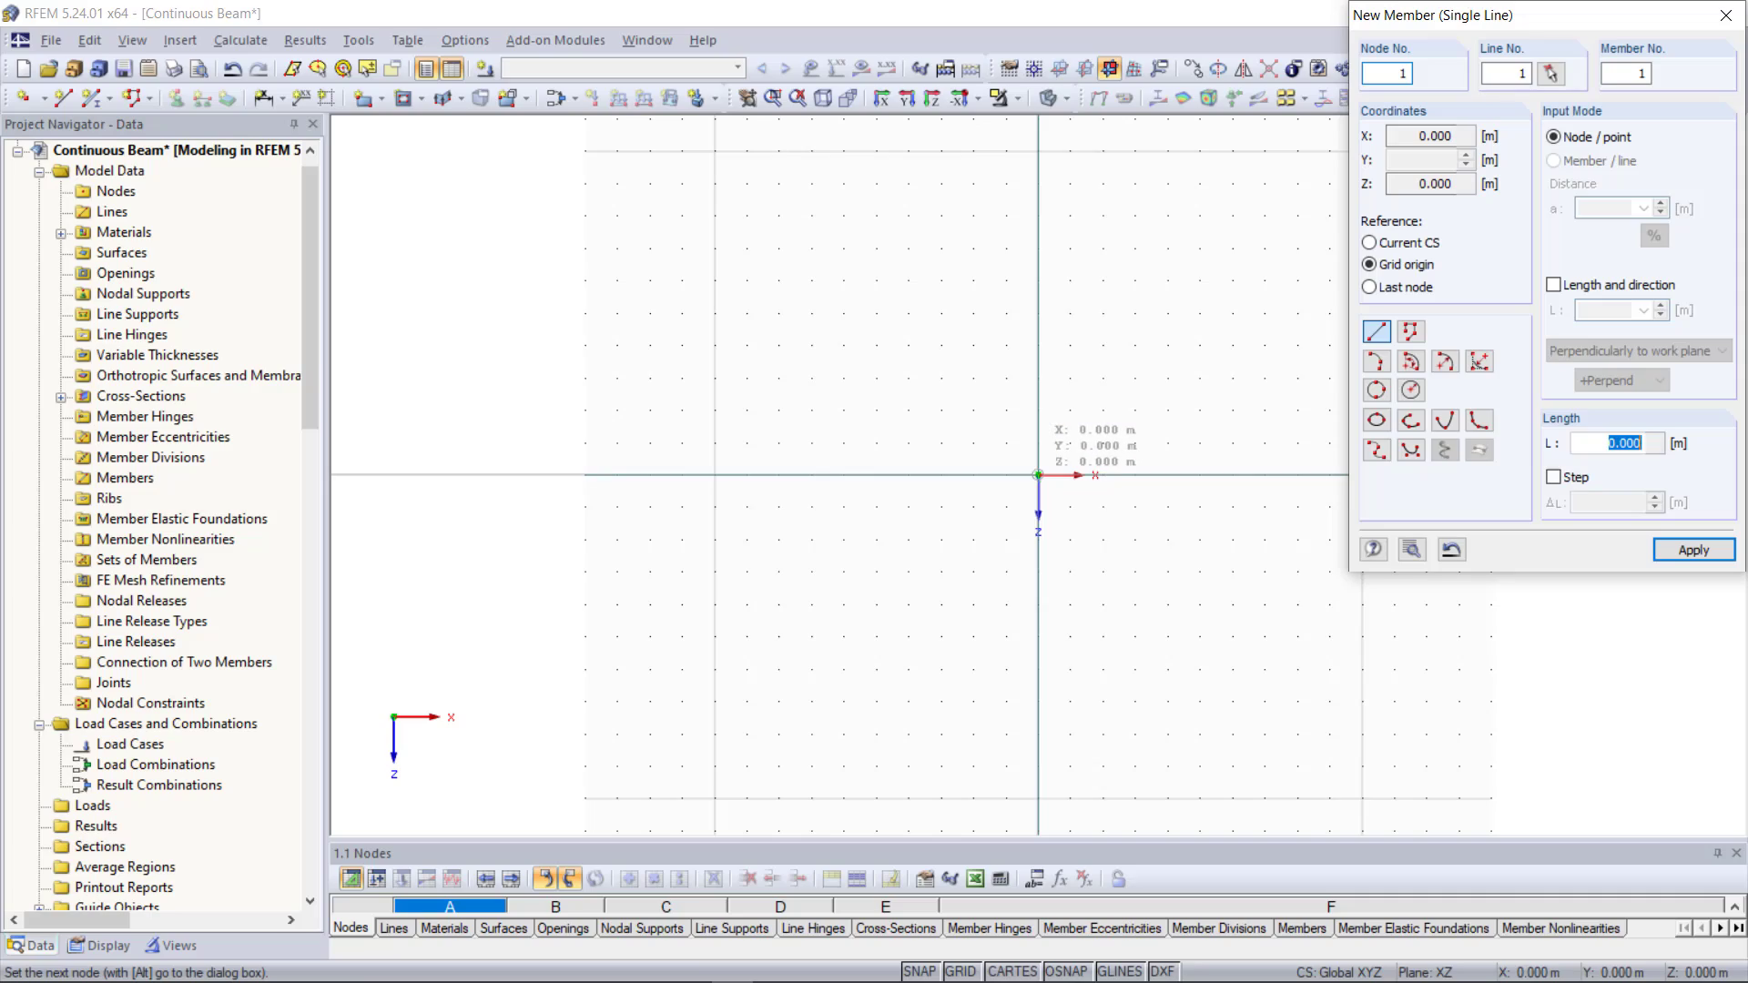
pyautogui.click(1038, 474)
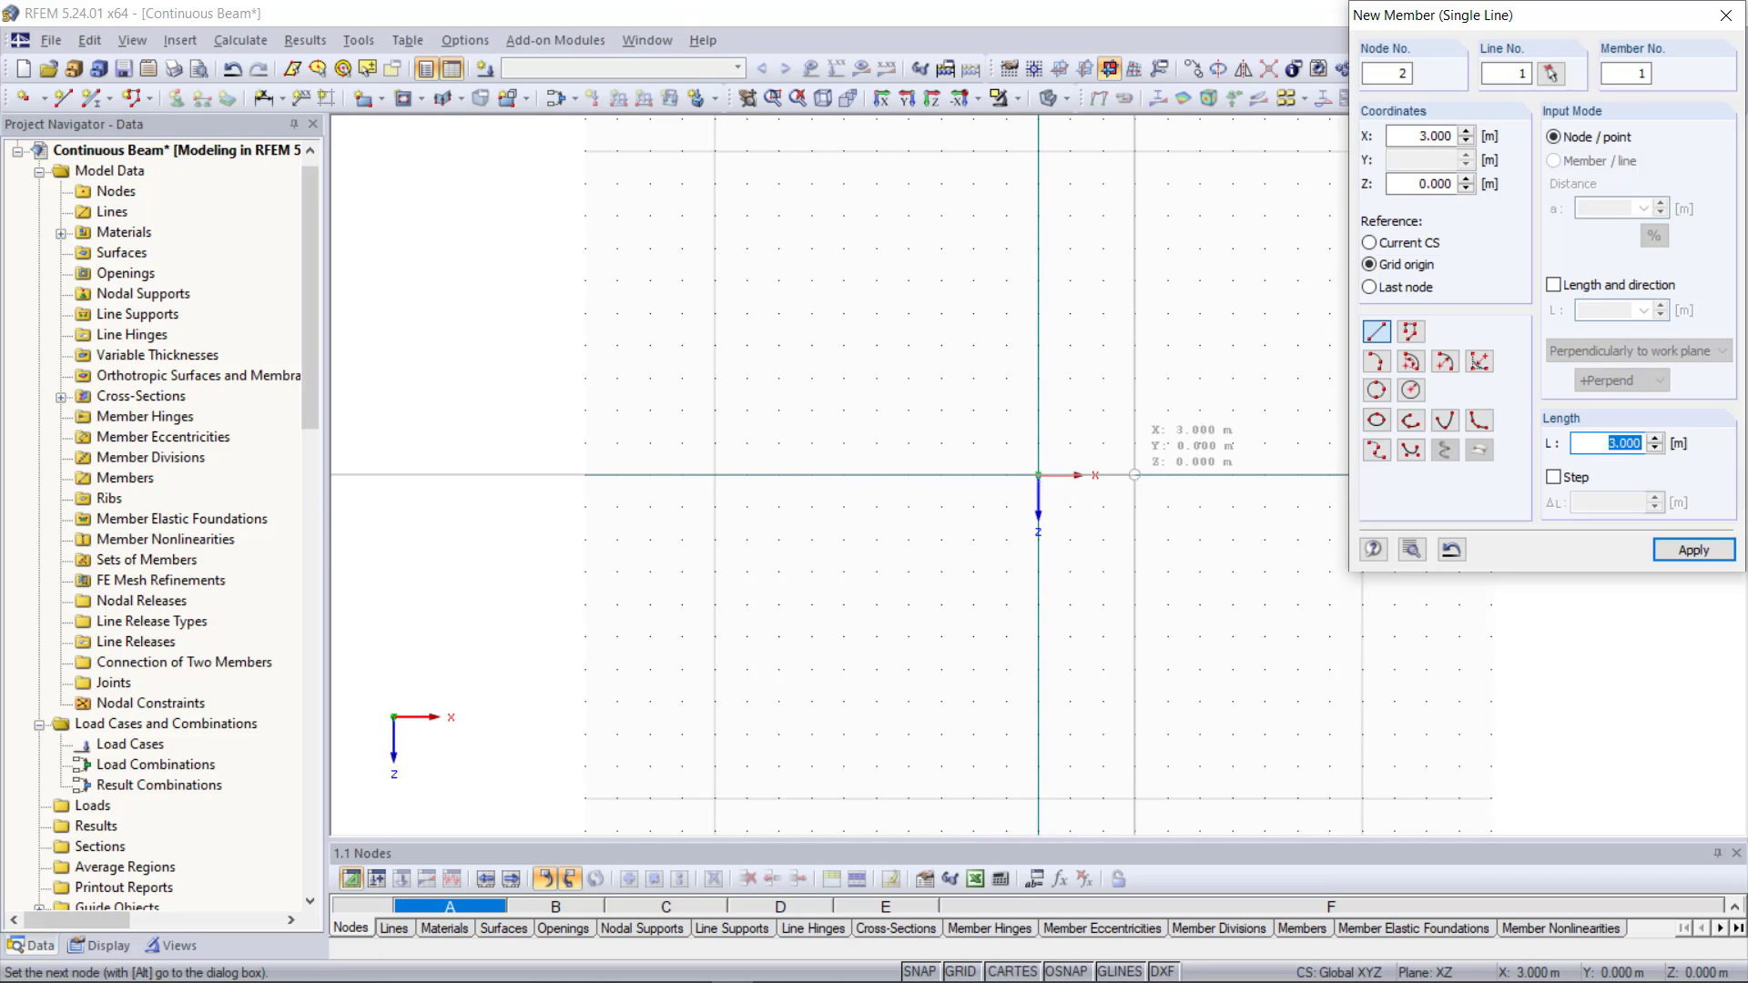
pyautogui.click(1135, 474)
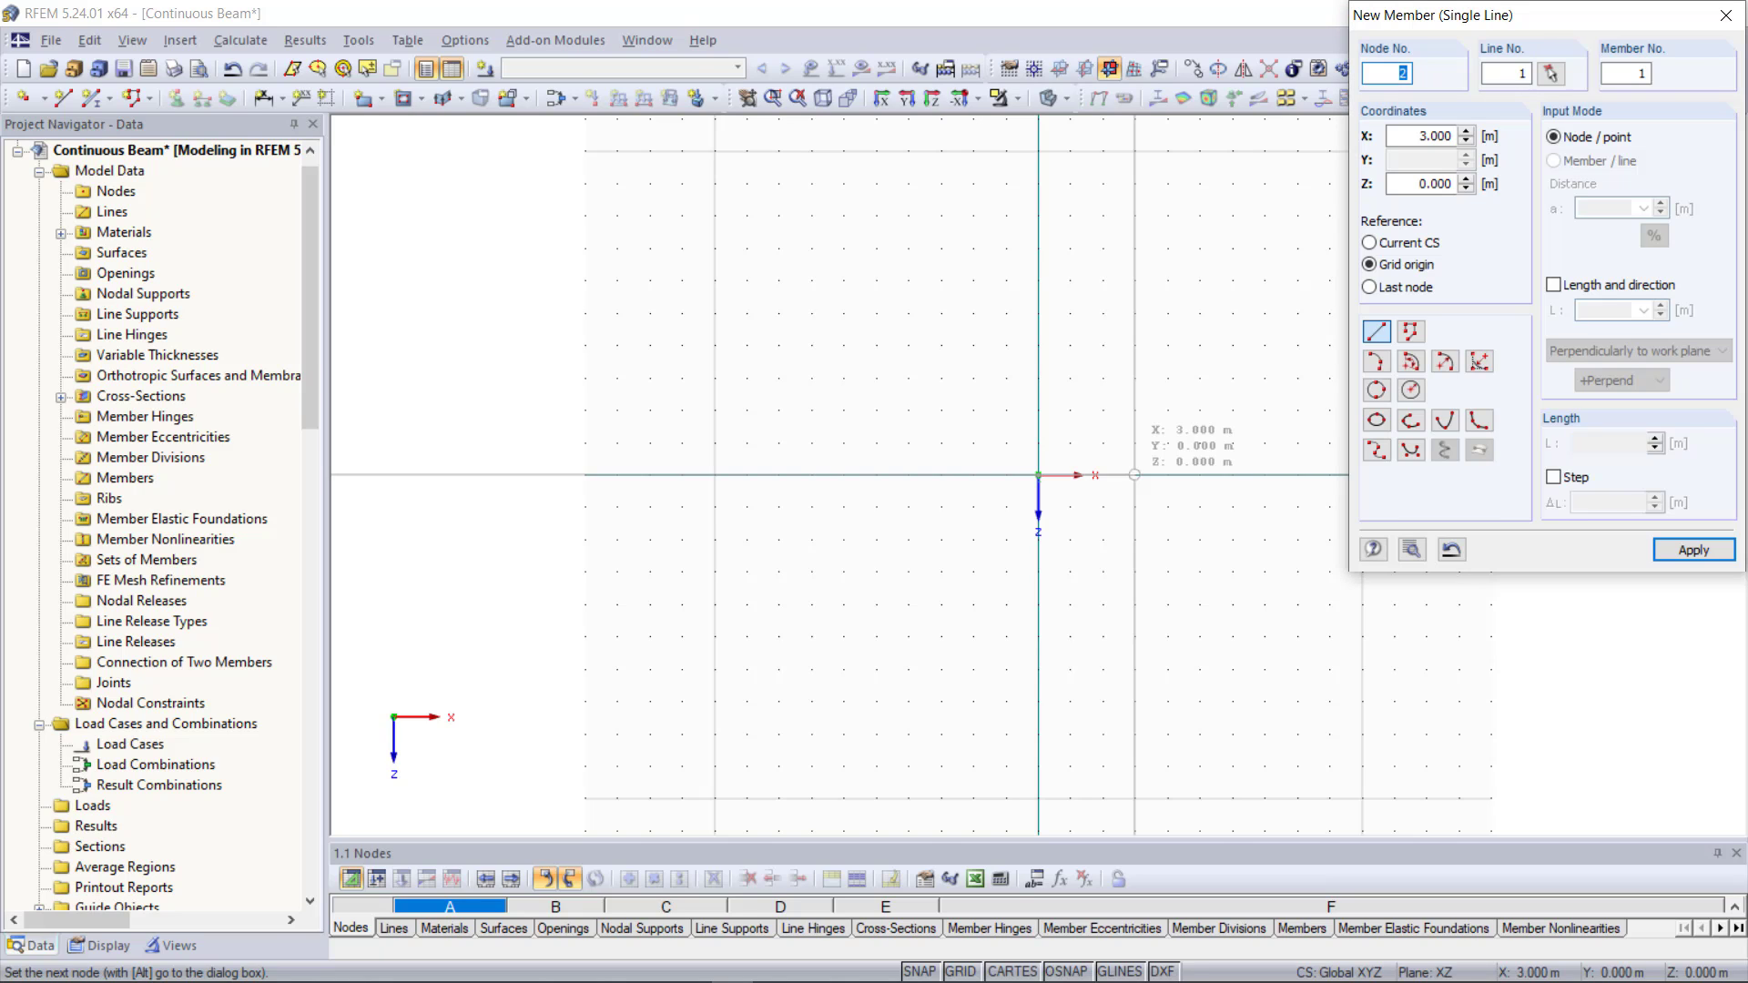
pyautogui.scroll(4, 1183, 482)
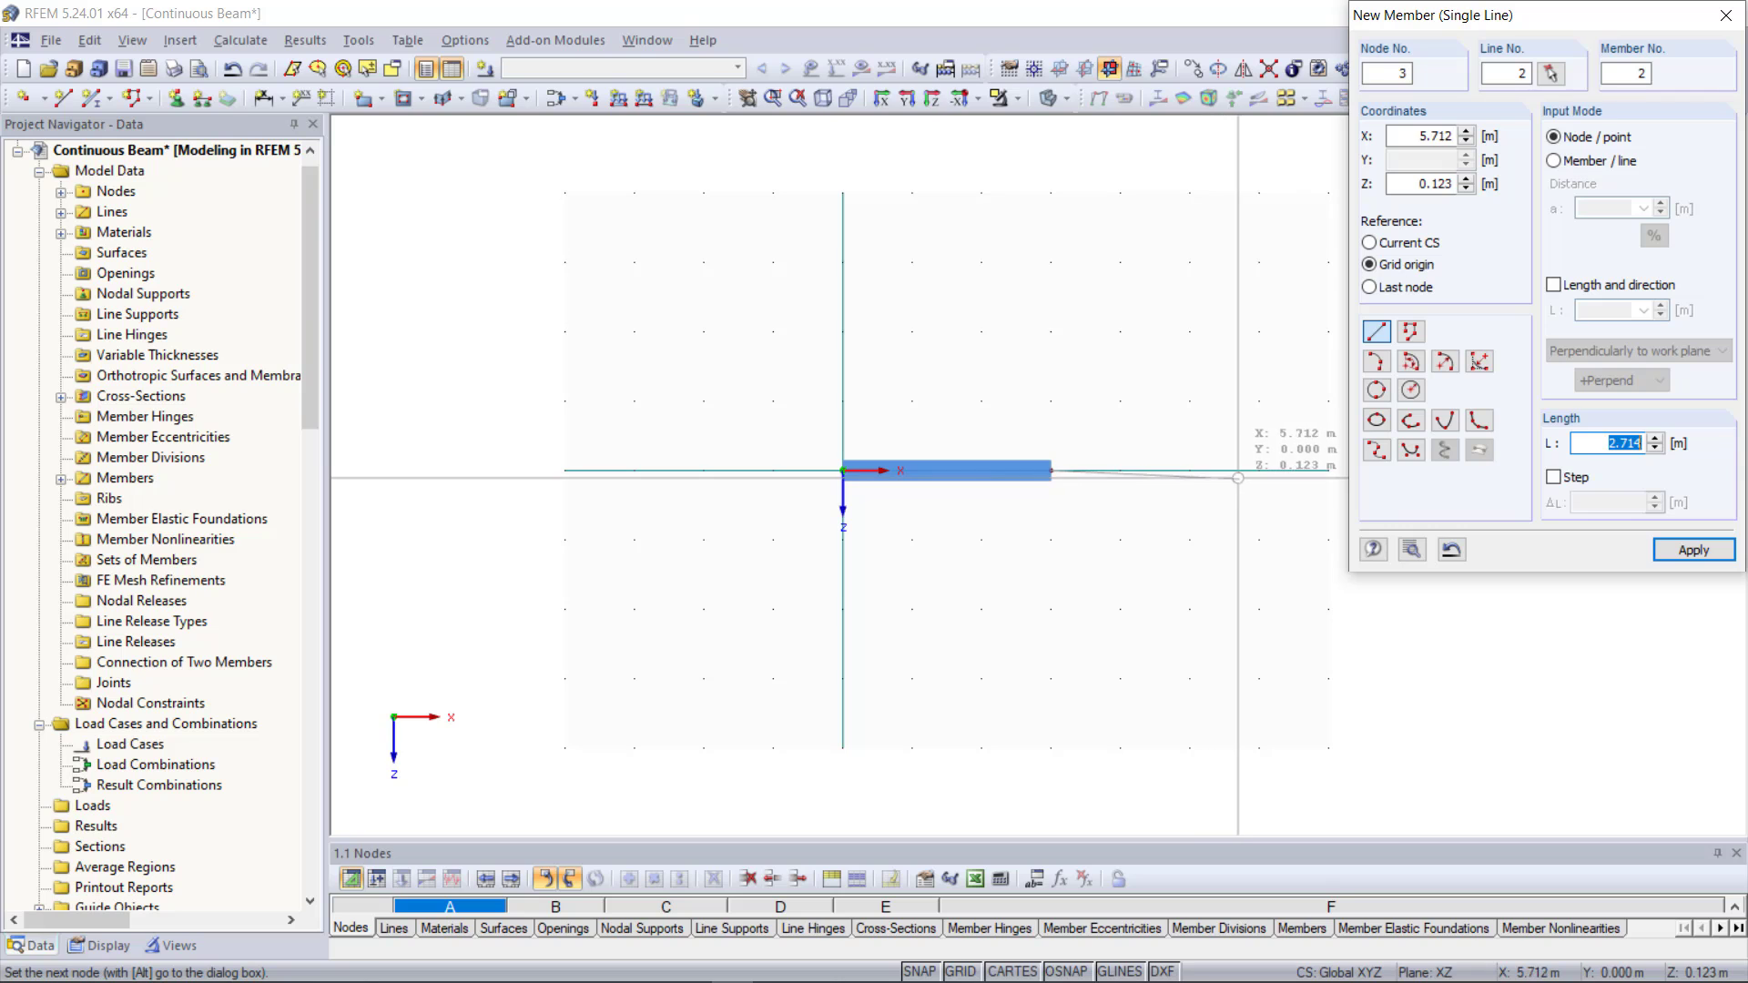
pyautogui.click(1258, 471)
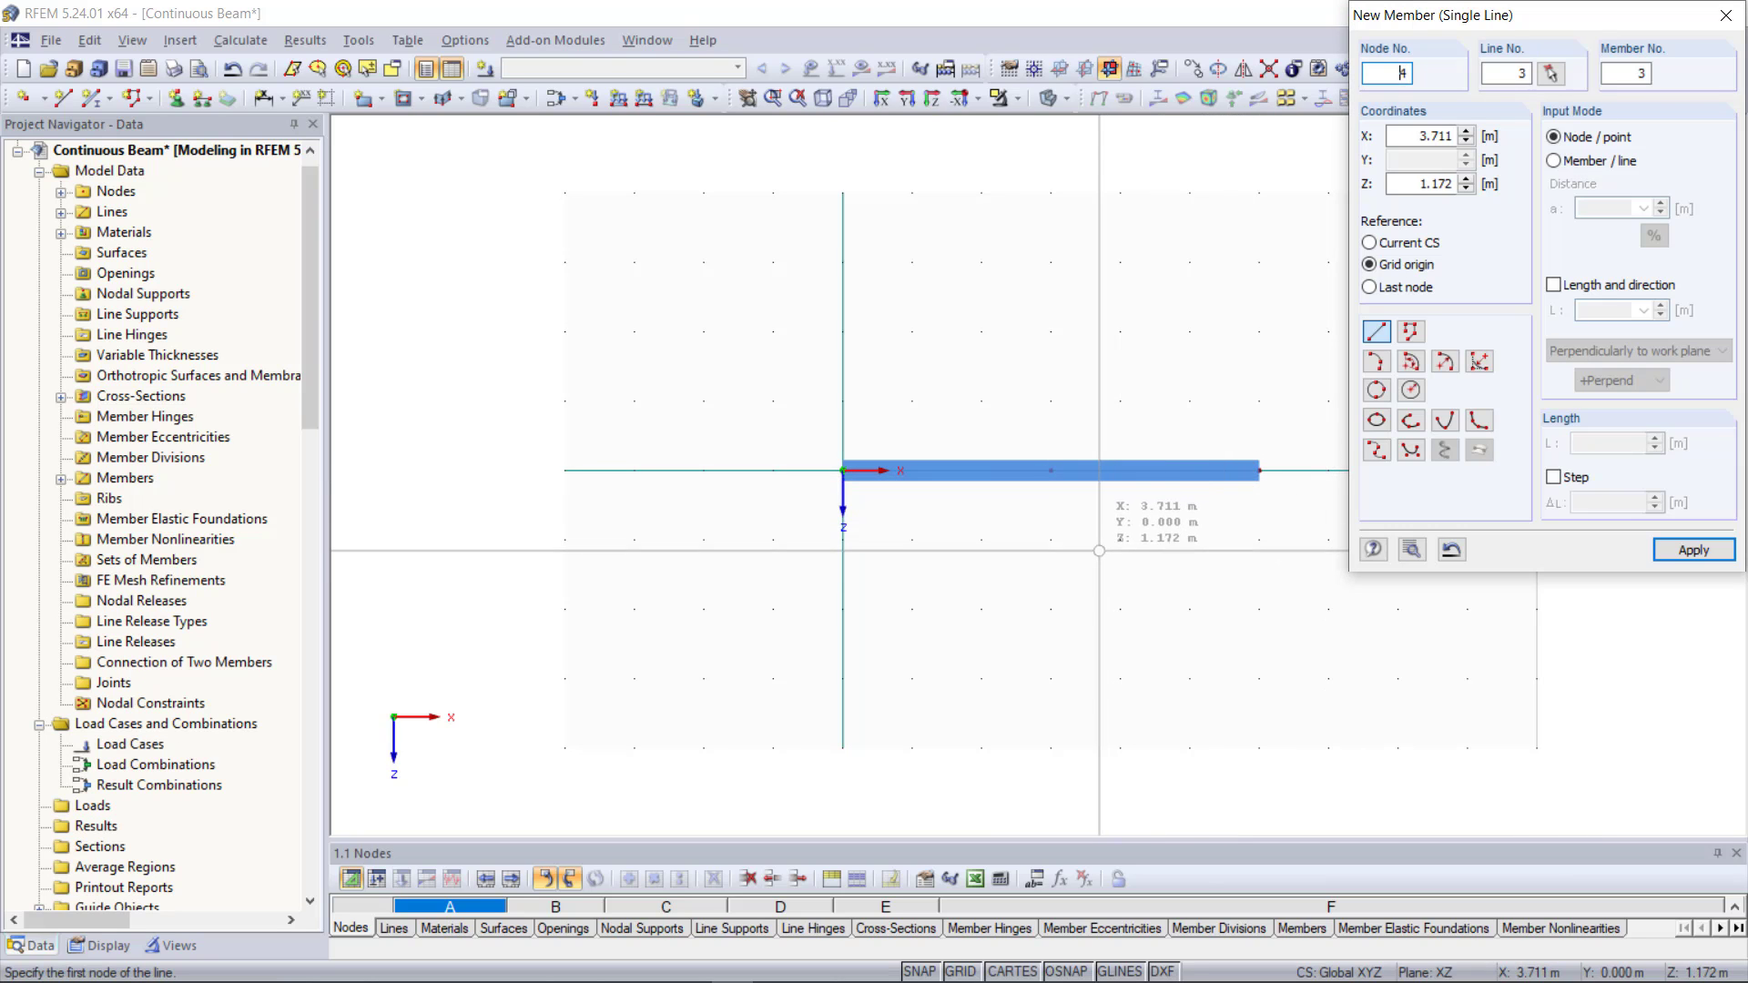
pyautogui.press('Escape')
# Place a hinged nodal support on the beam's start node at the origin.
pyautogui.scroll(2, 1034, 474)
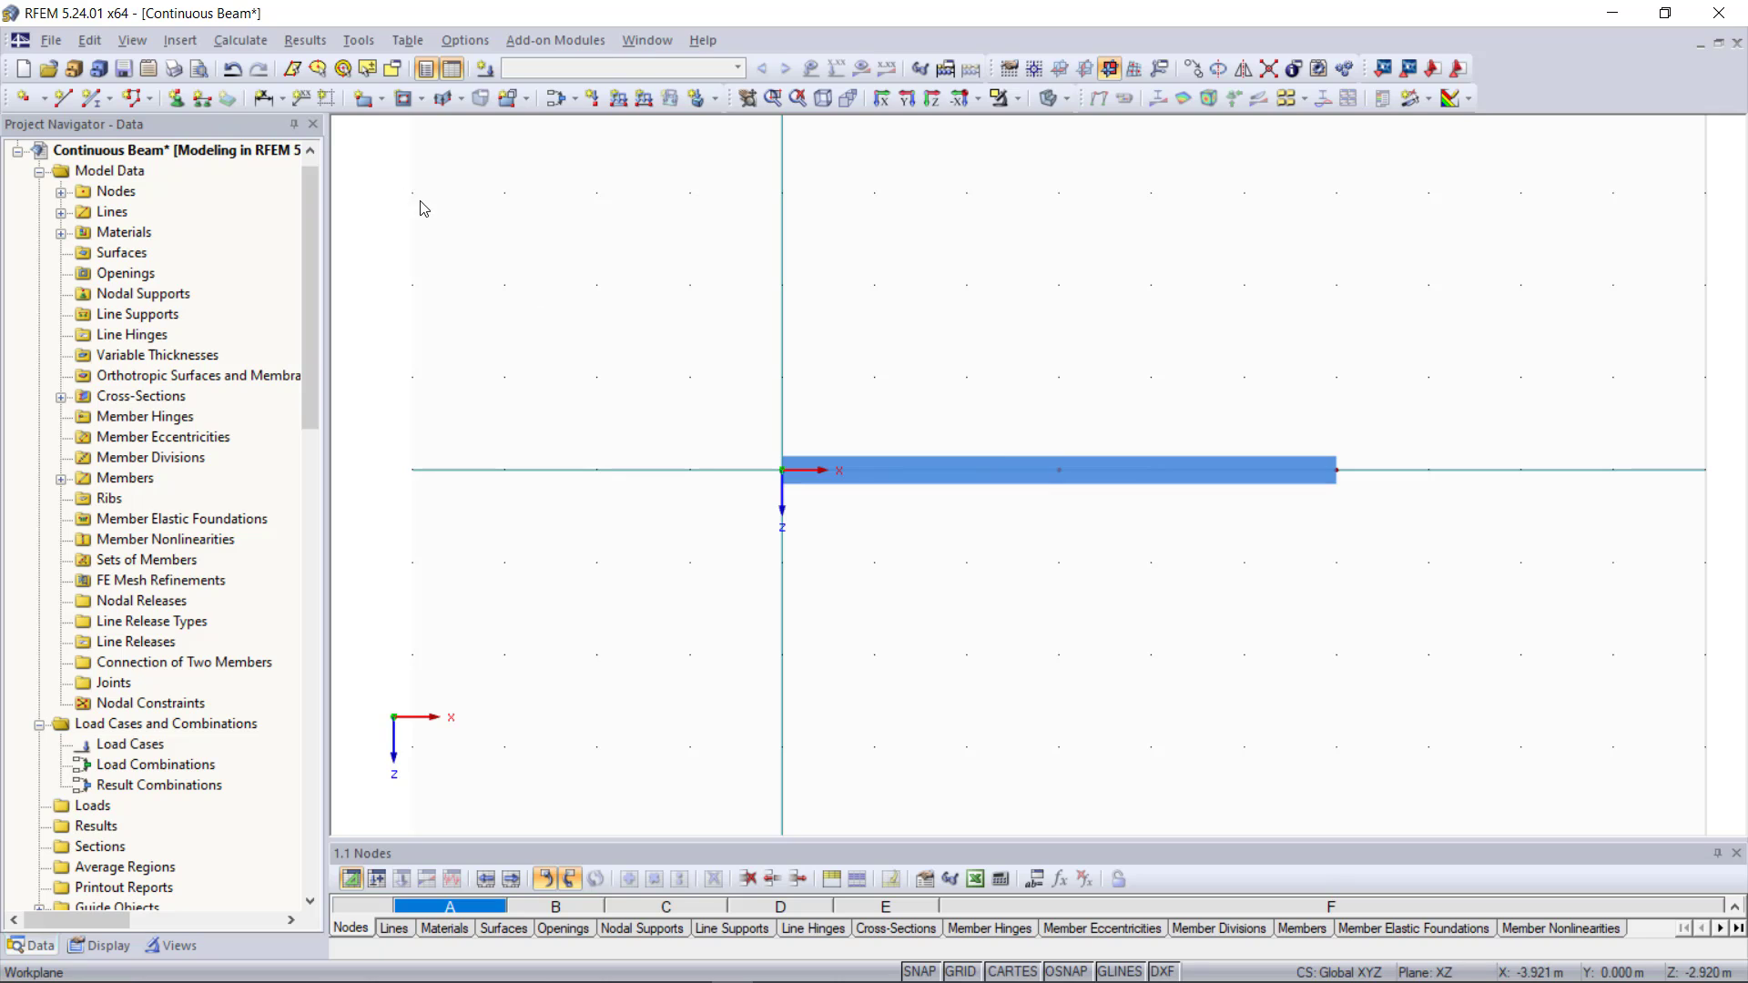
pyautogui.click(176, 98)
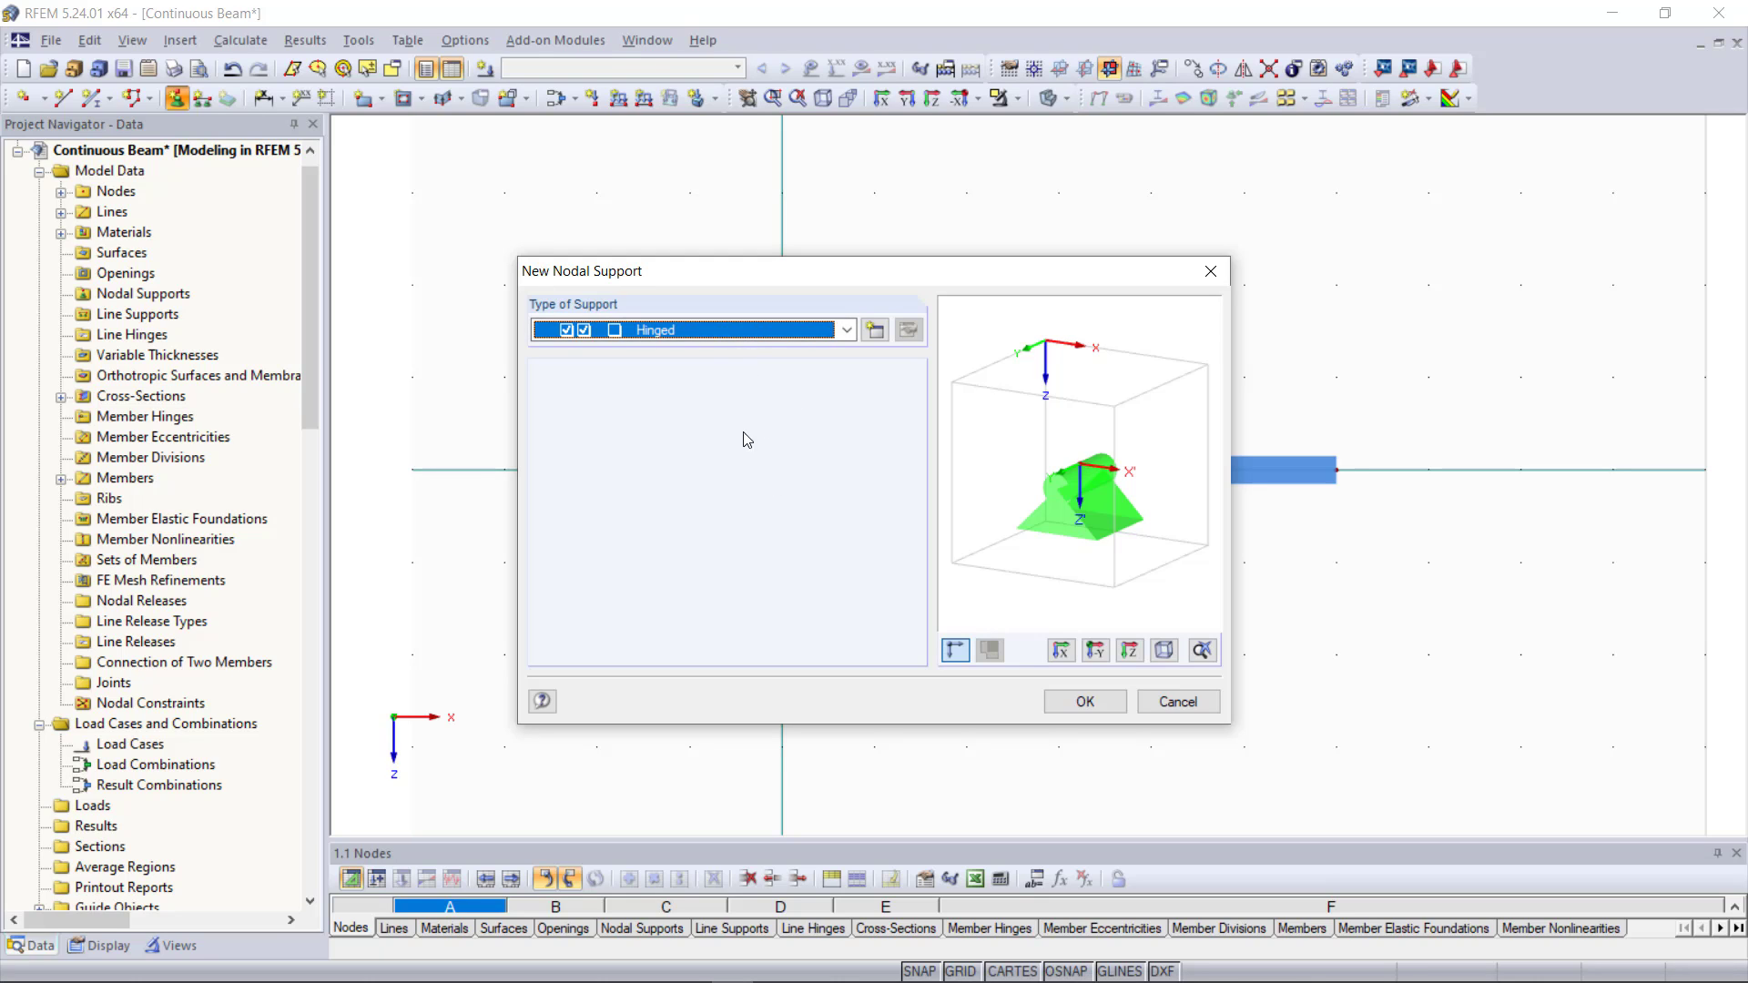
pyautogui.click(755, 333)
pyautogui.click(749, 355)
pyautogui.click(1084, 702)
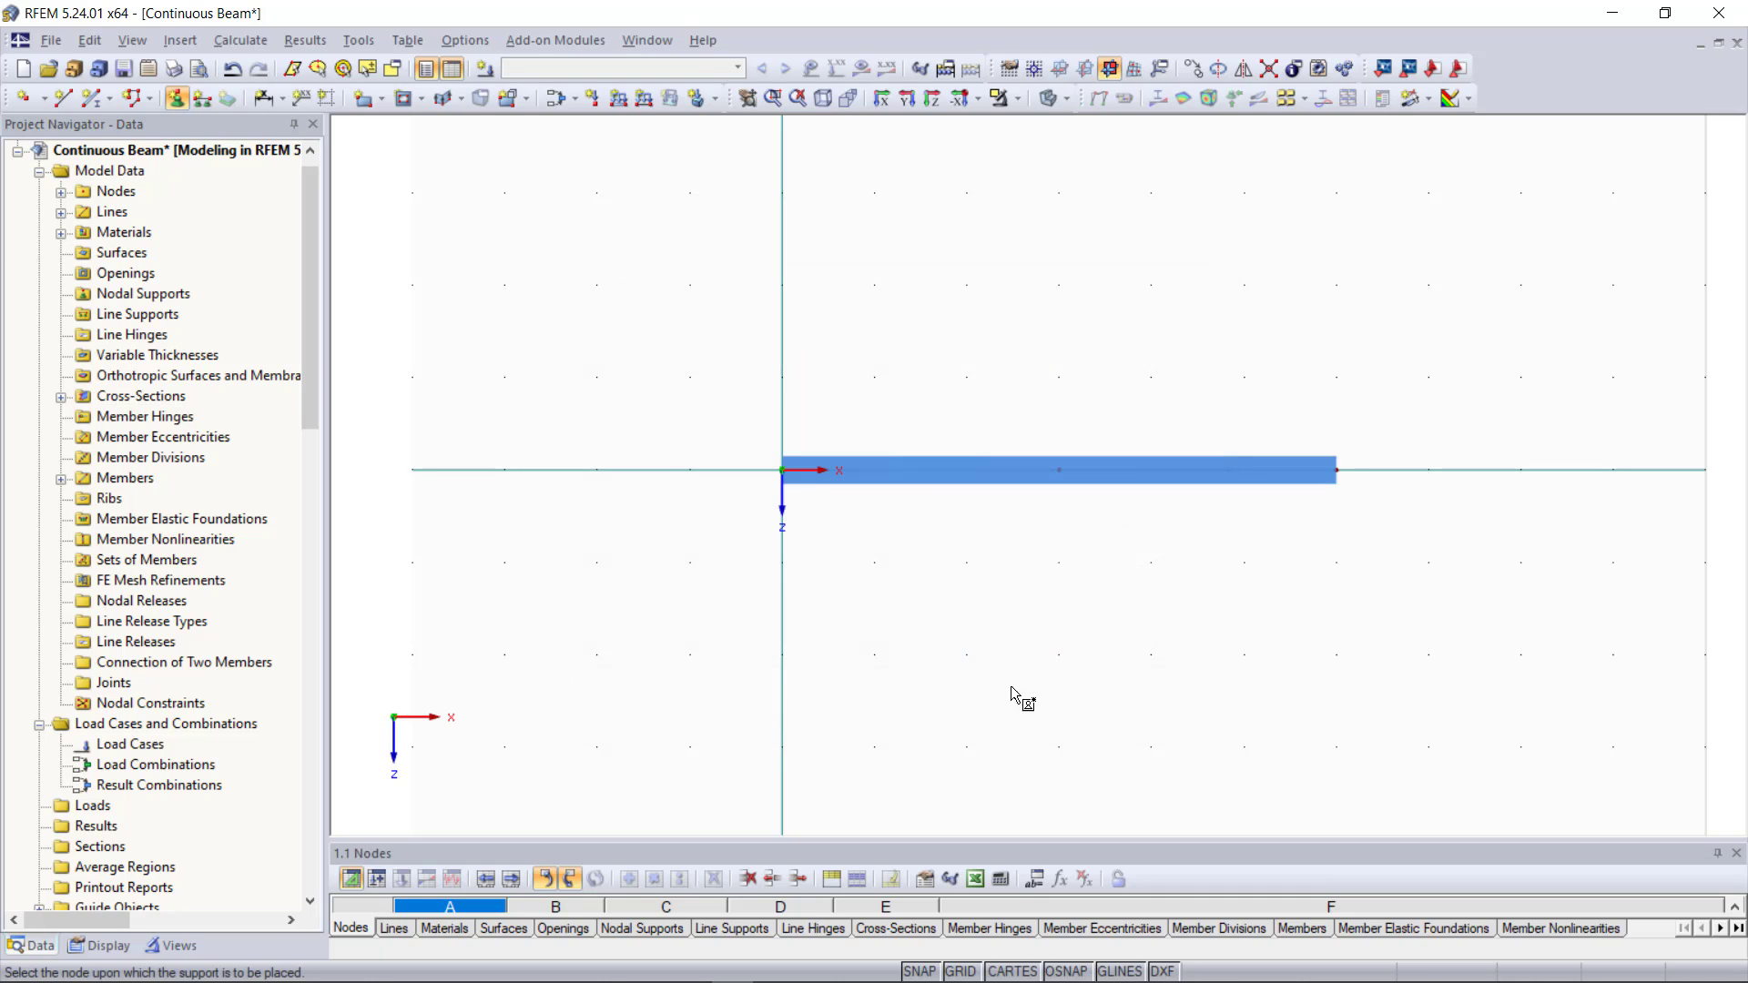
pyautogui.click(784, 475)
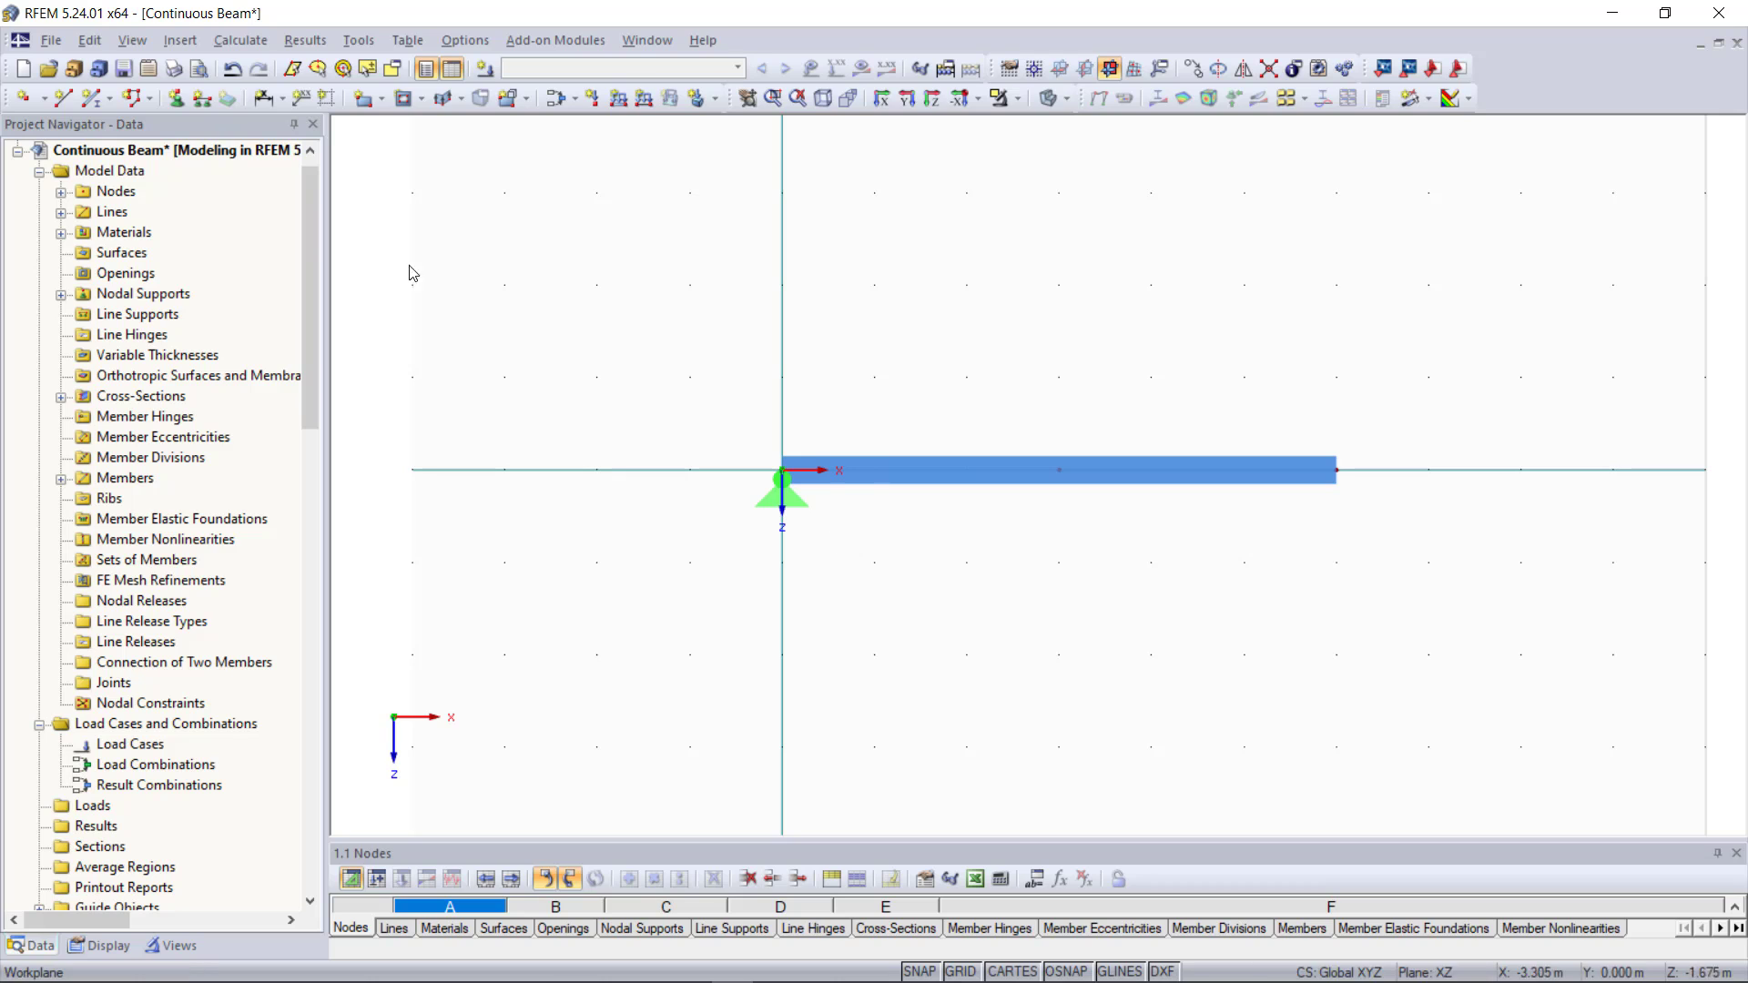
# Place nodal supports of type "Sliding in X'" on the beam's middle and end nodes.
pyautogui.click(181, 103)
pyautogui.click(845, 330)
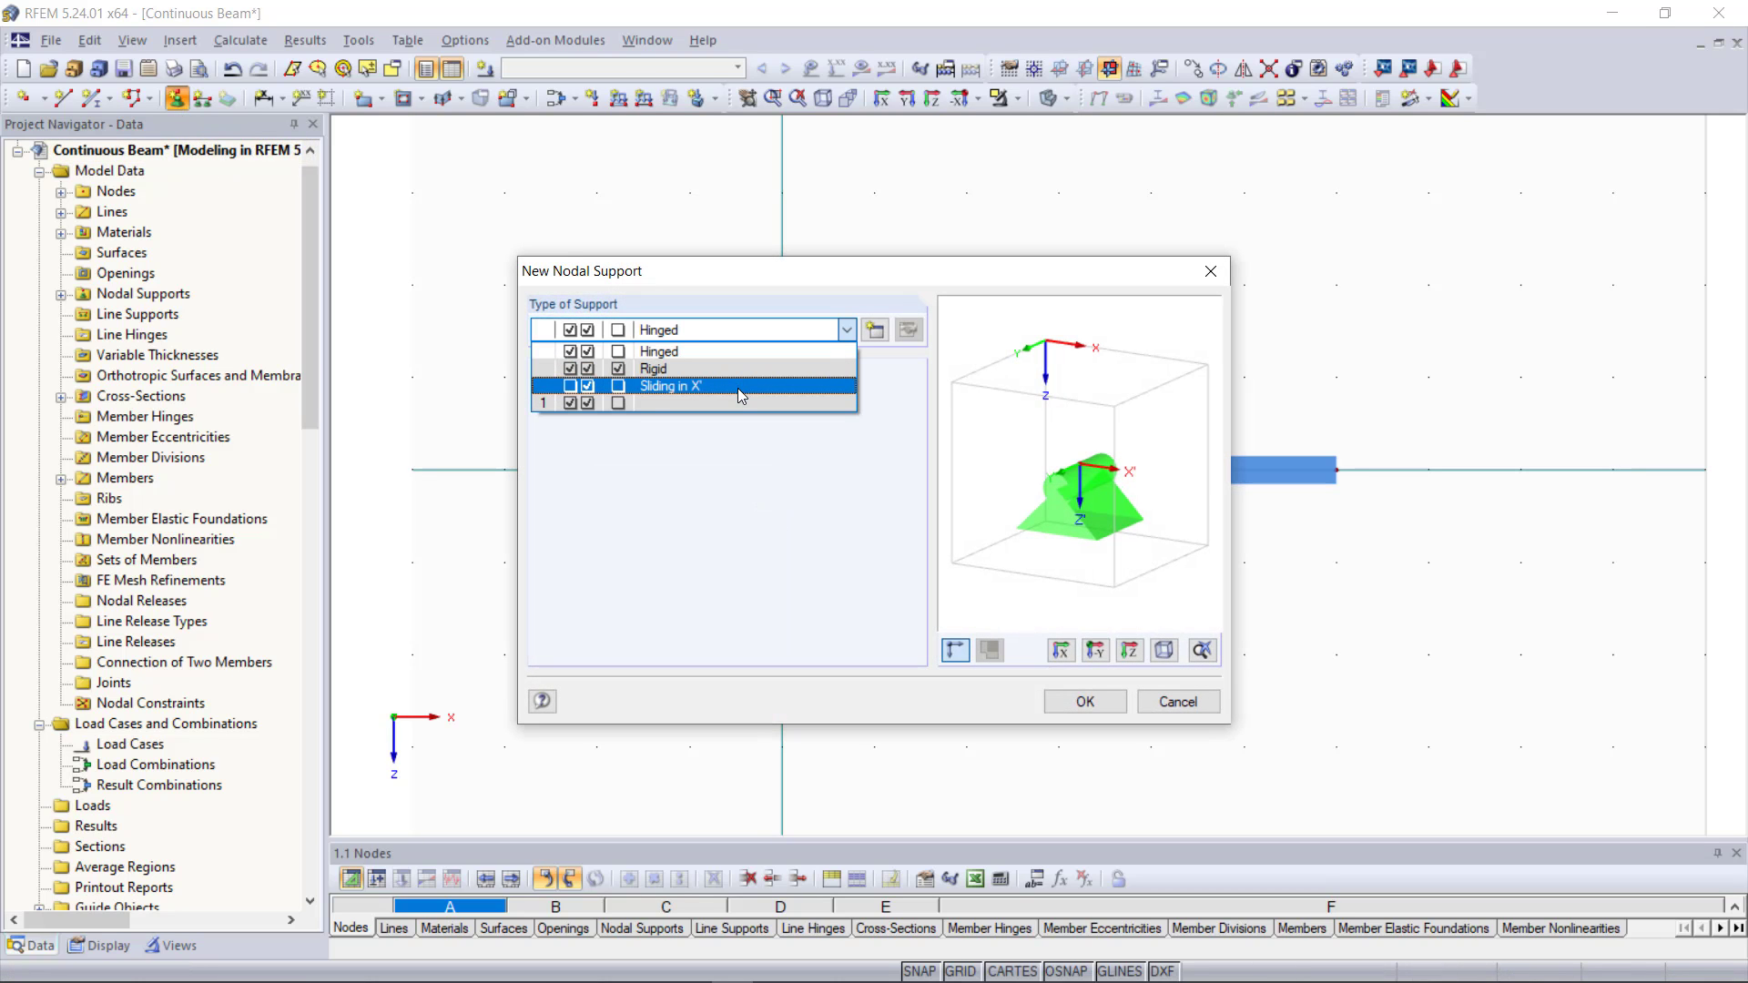
pyautogui.click(738, 388)
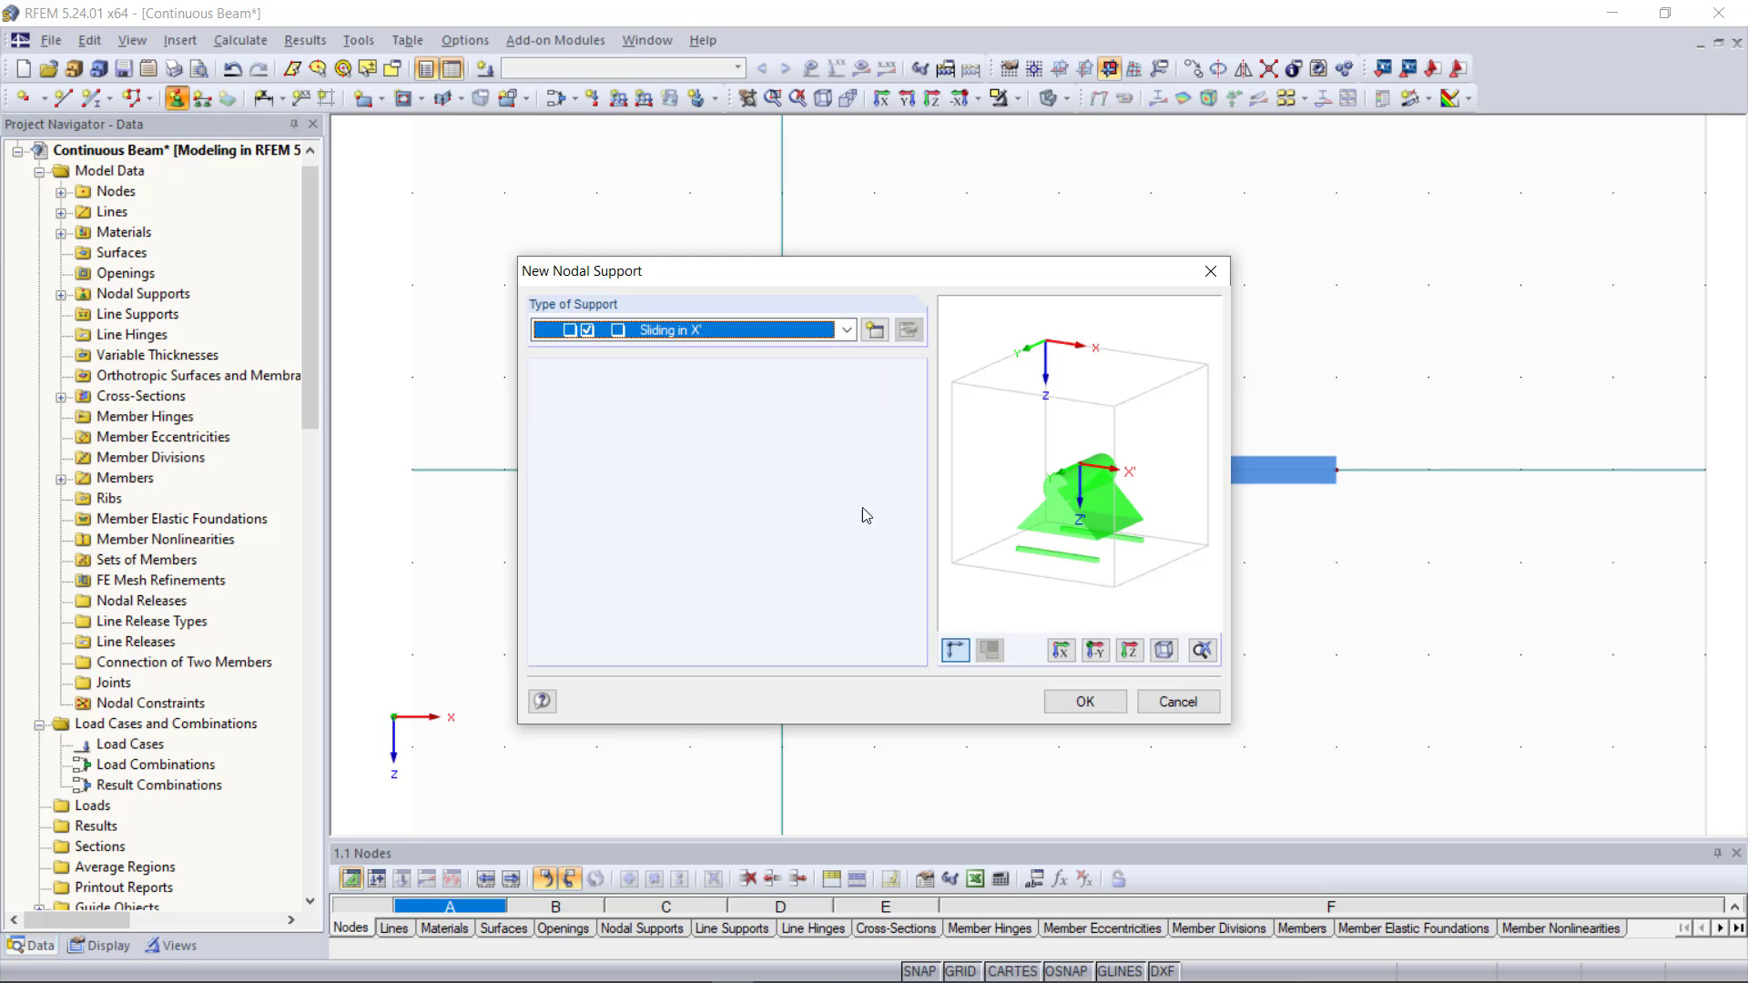
pyautogui.click(1078, 701)
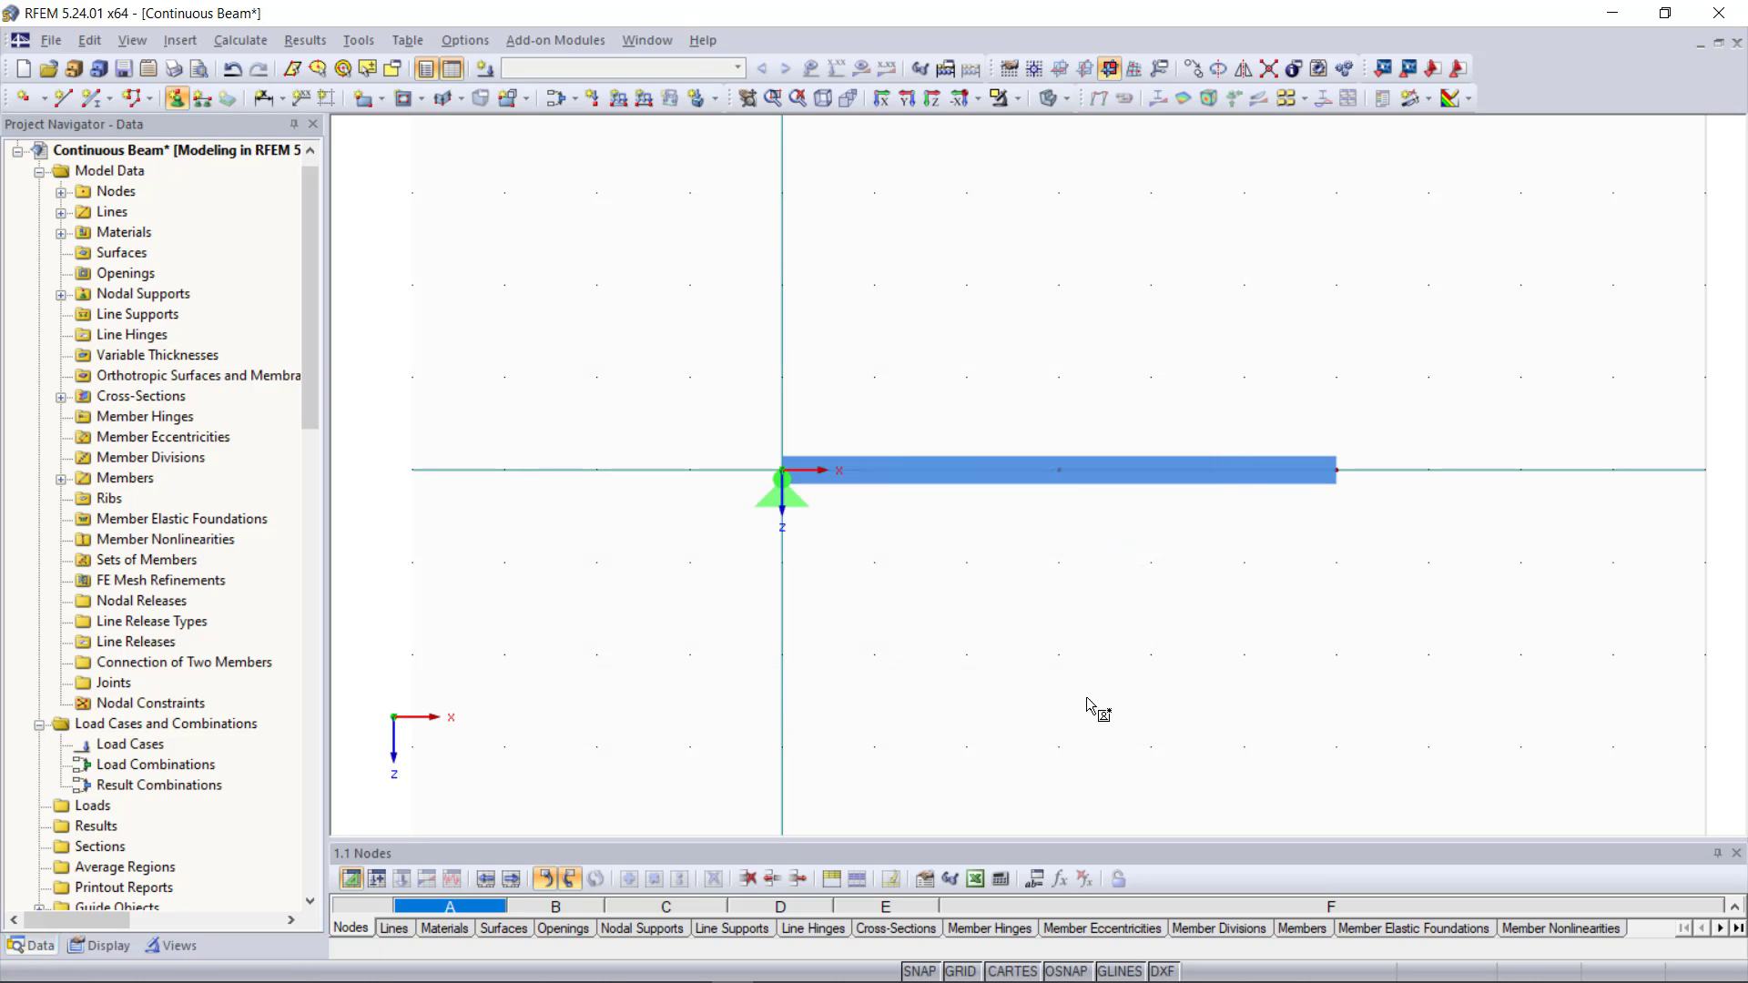
pyautogui.click(1060, 470)
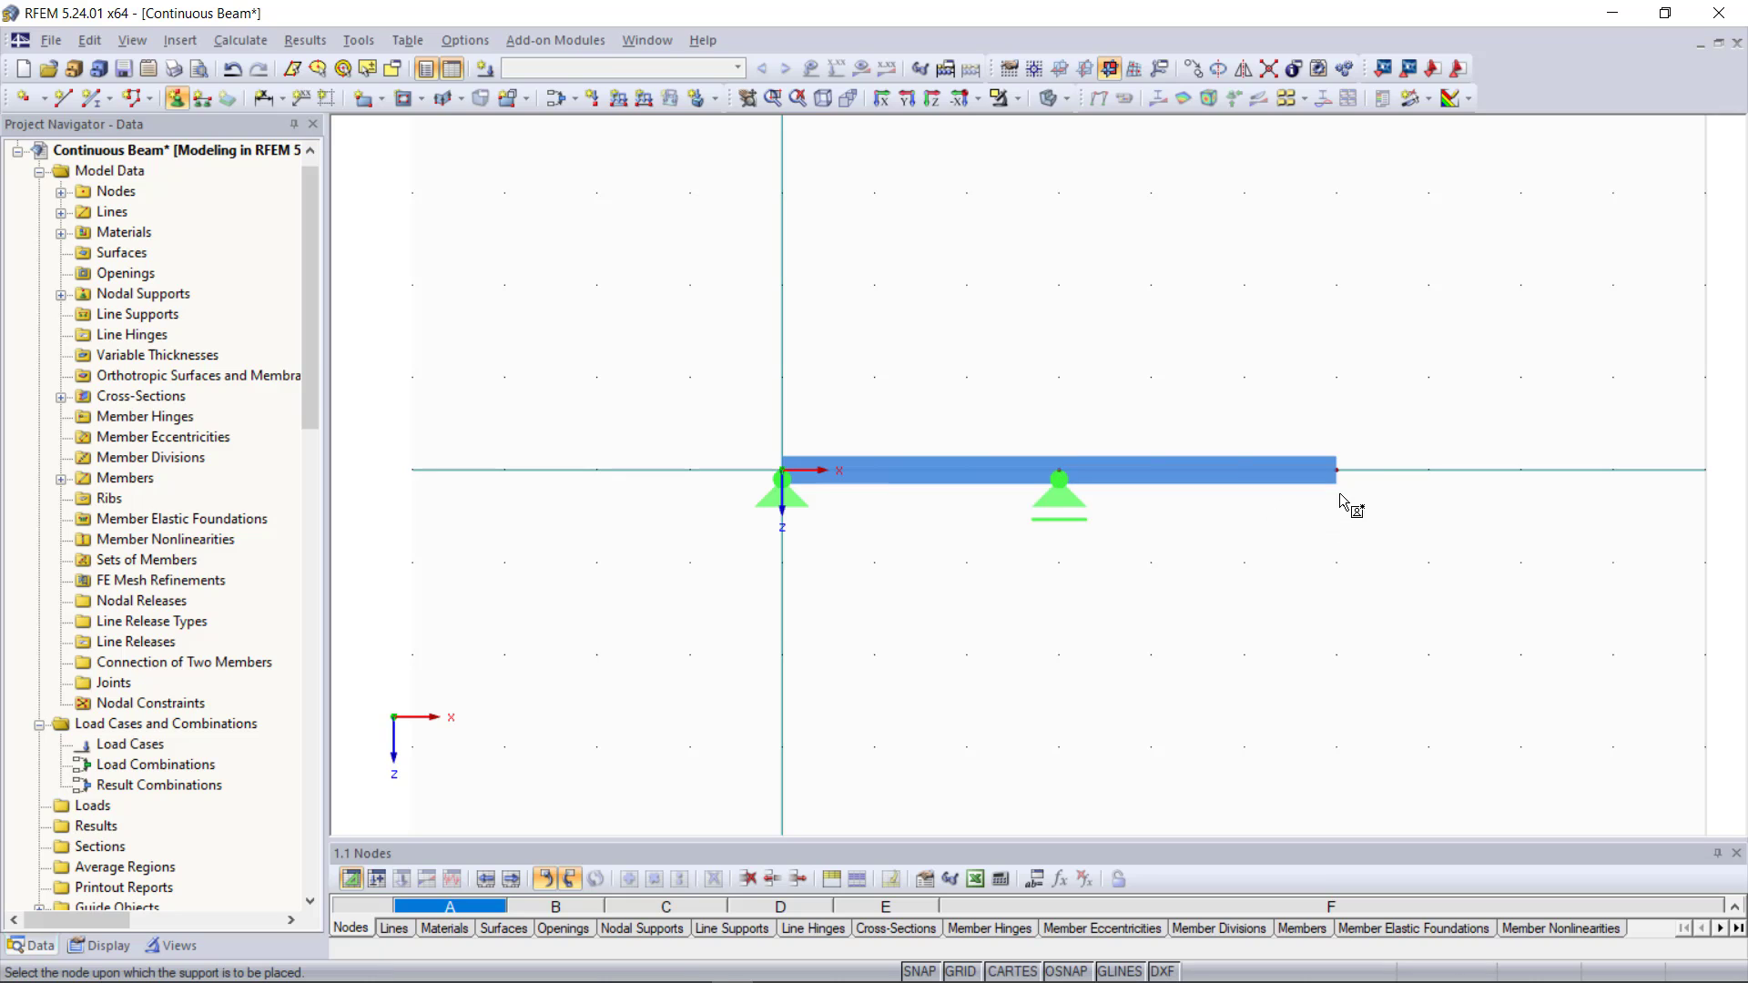
pyautogui.click(1335, 470)
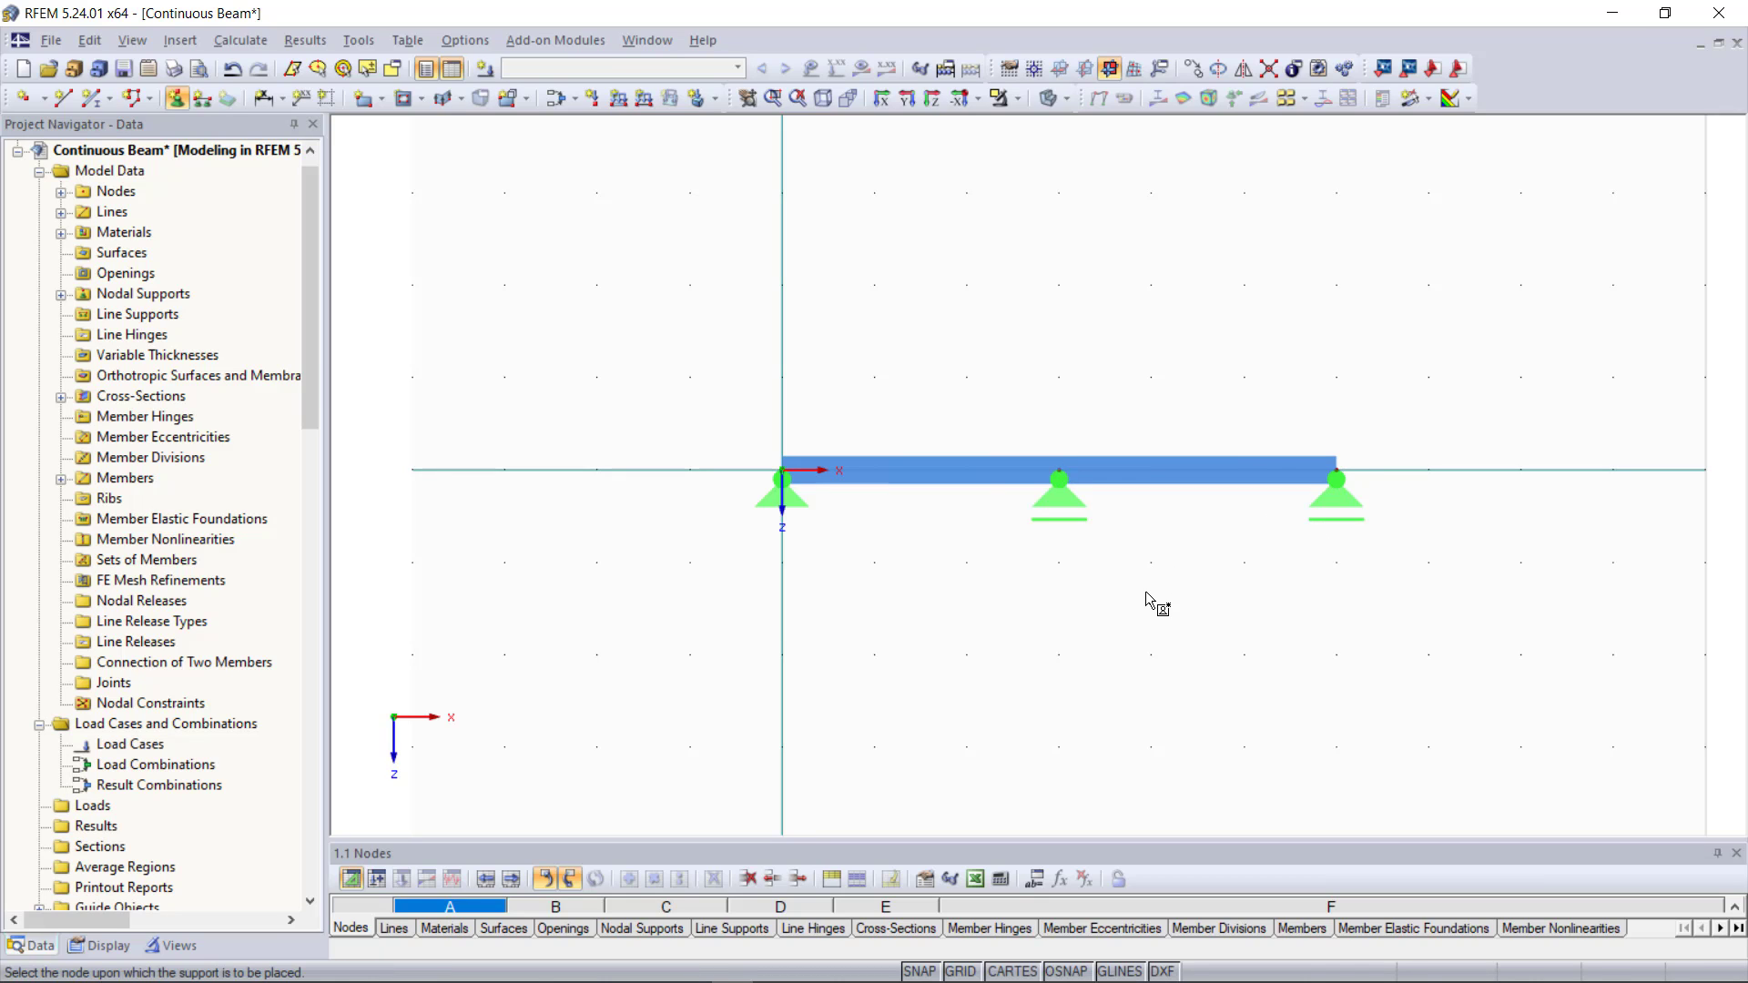
pyautogui.press('Escape')
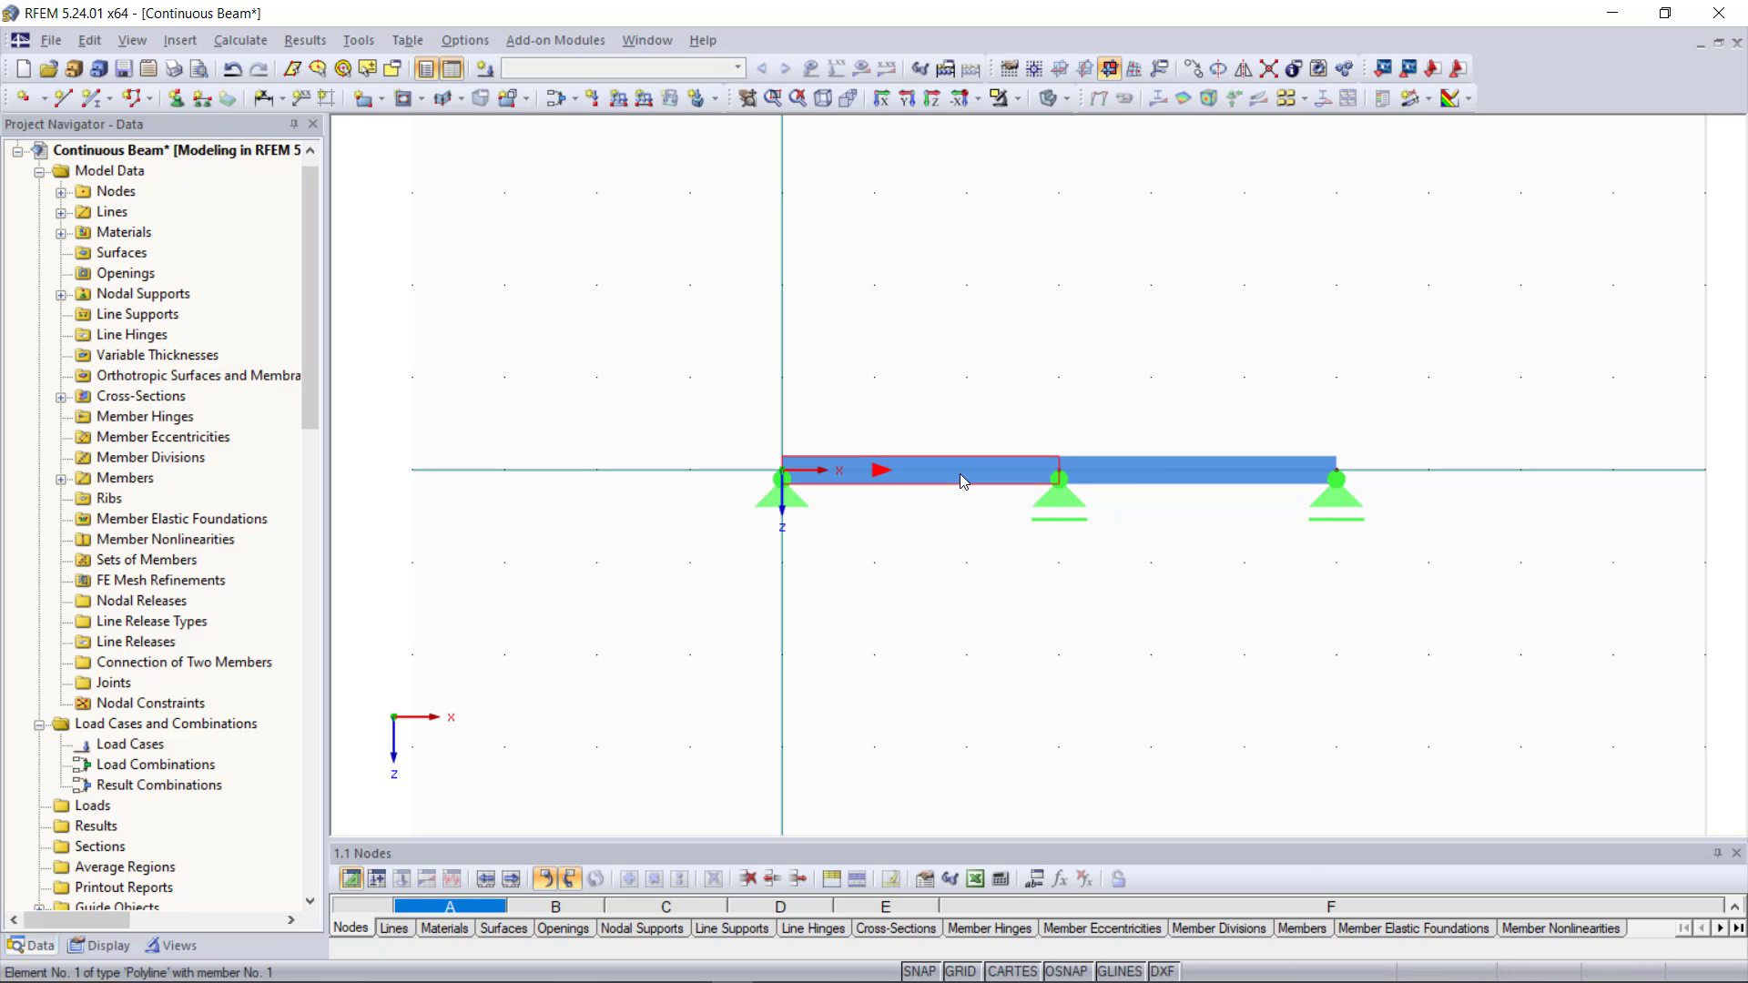
# Create the set "Continuous Members 1" of type continuous members from both beam members.
pyautogui.moveTo(1077, 490)
pyautogui.moveTo(1184, 493)
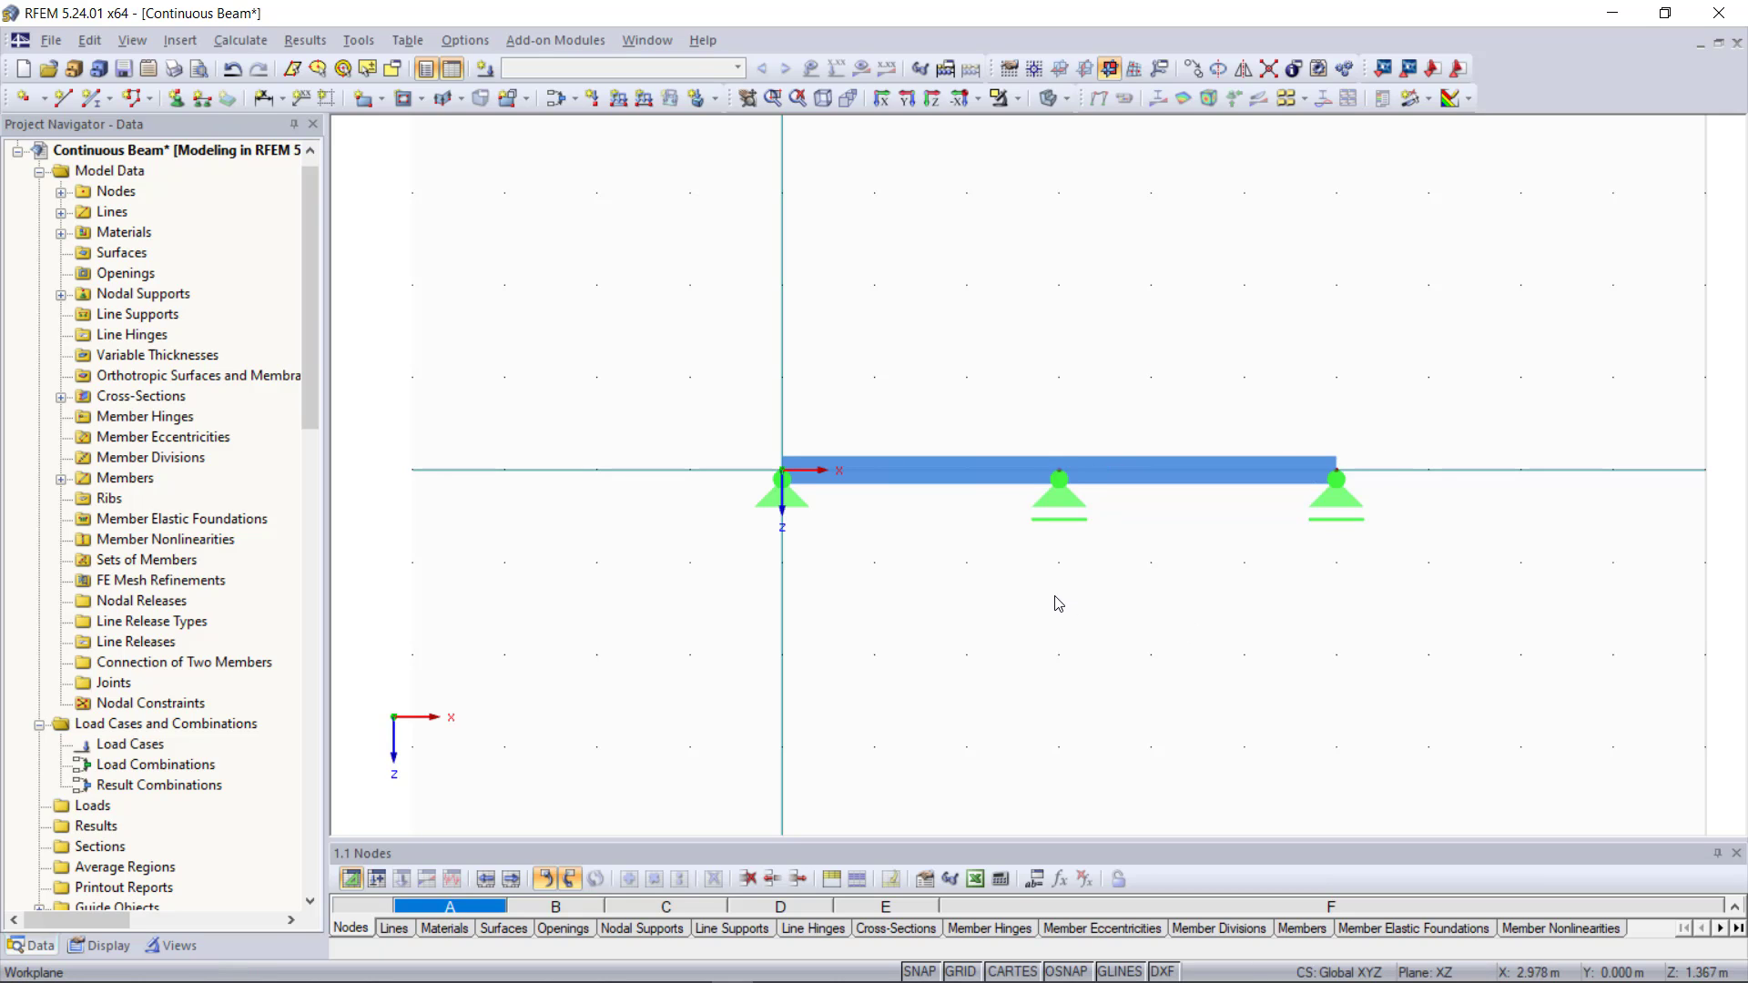
pyautogui.click(1041, 487)
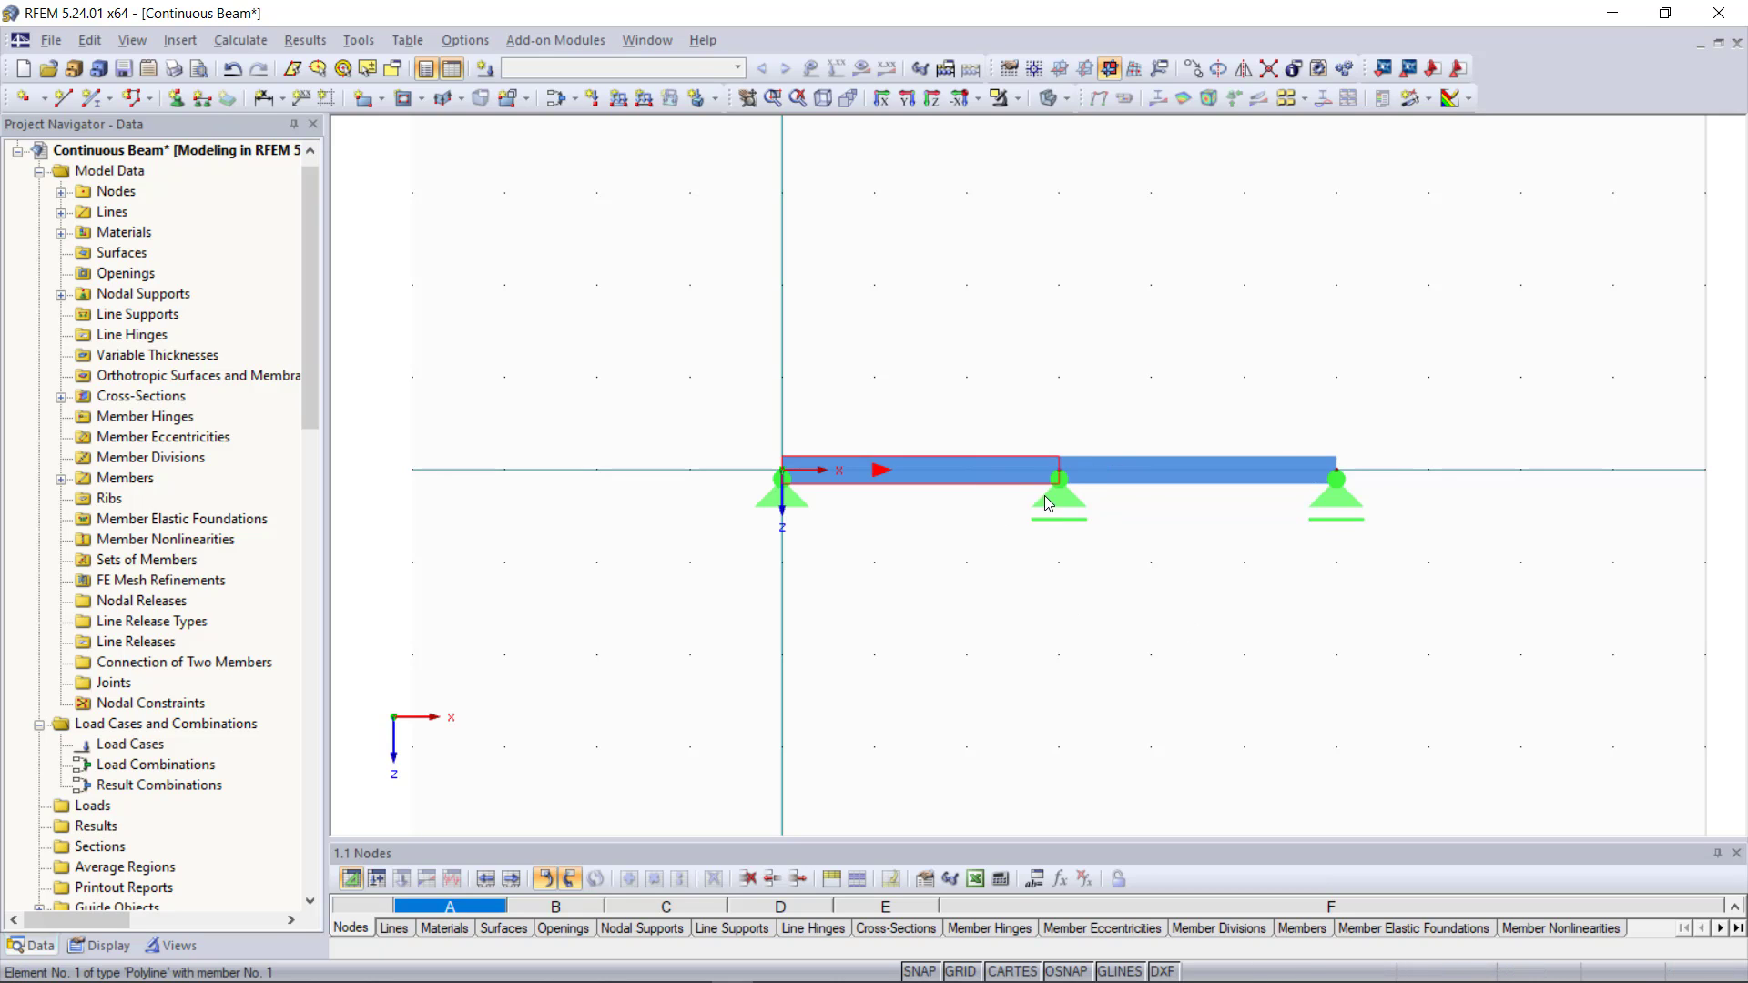
pyautogui.click(1188, 500)
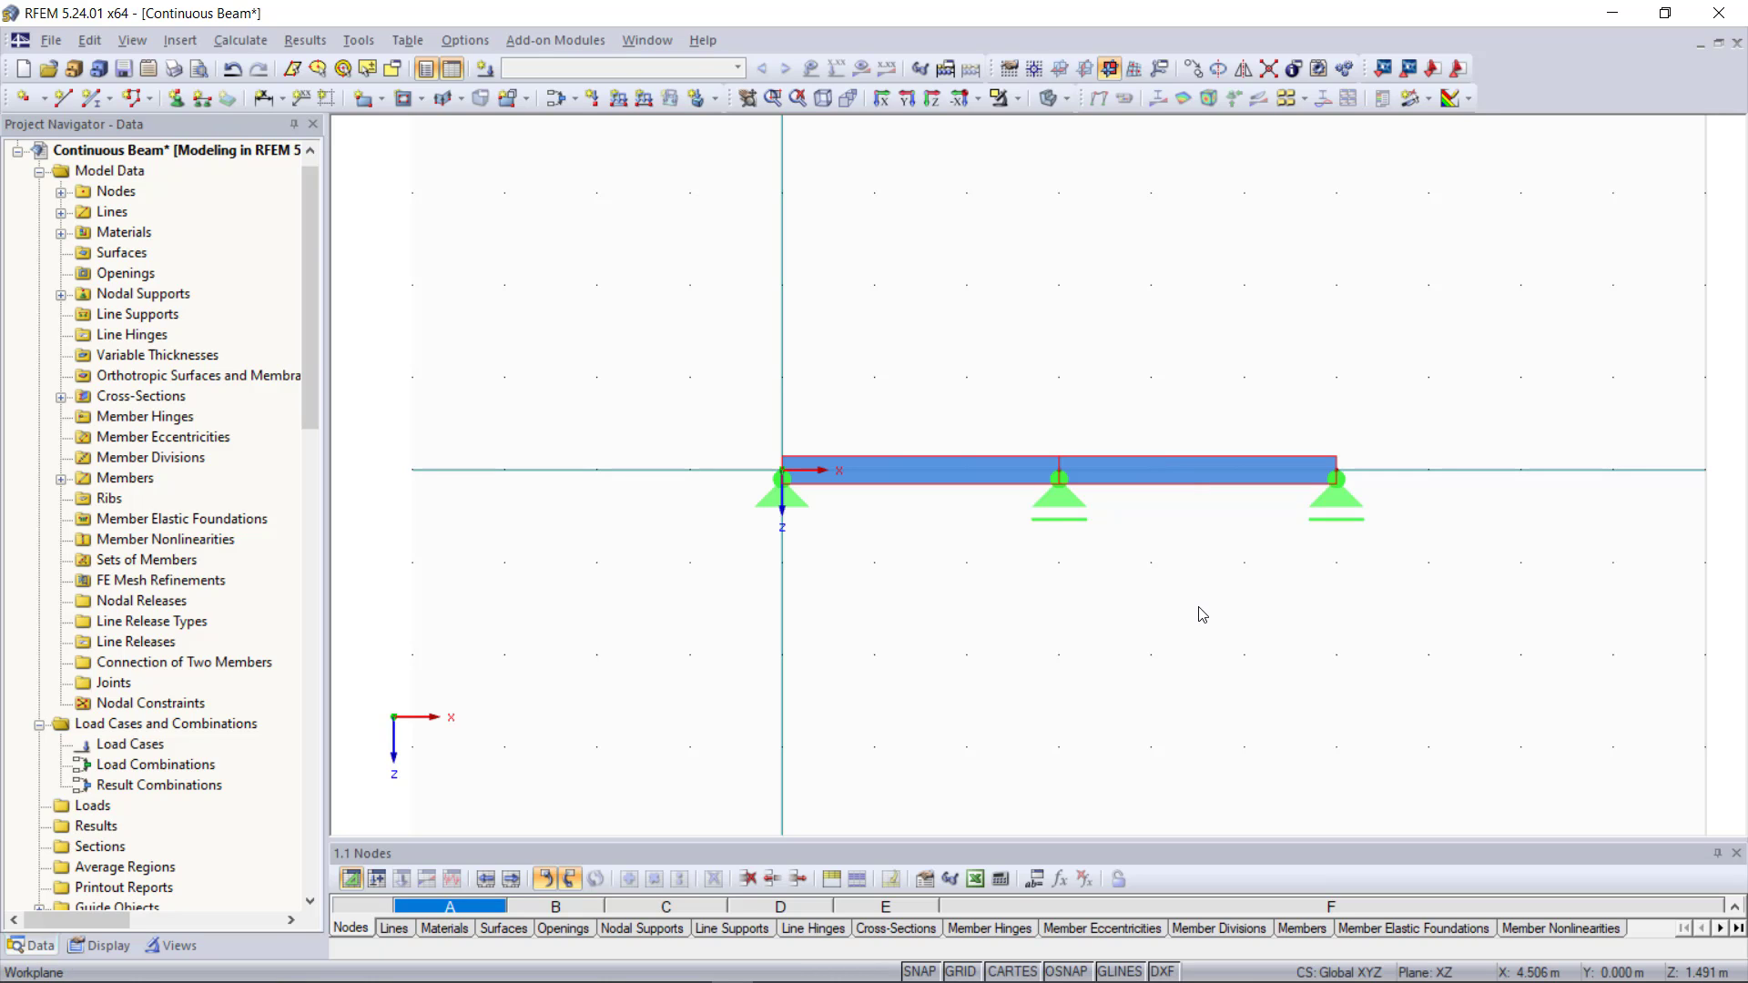
pyautogui.rightClick(1192, 467)
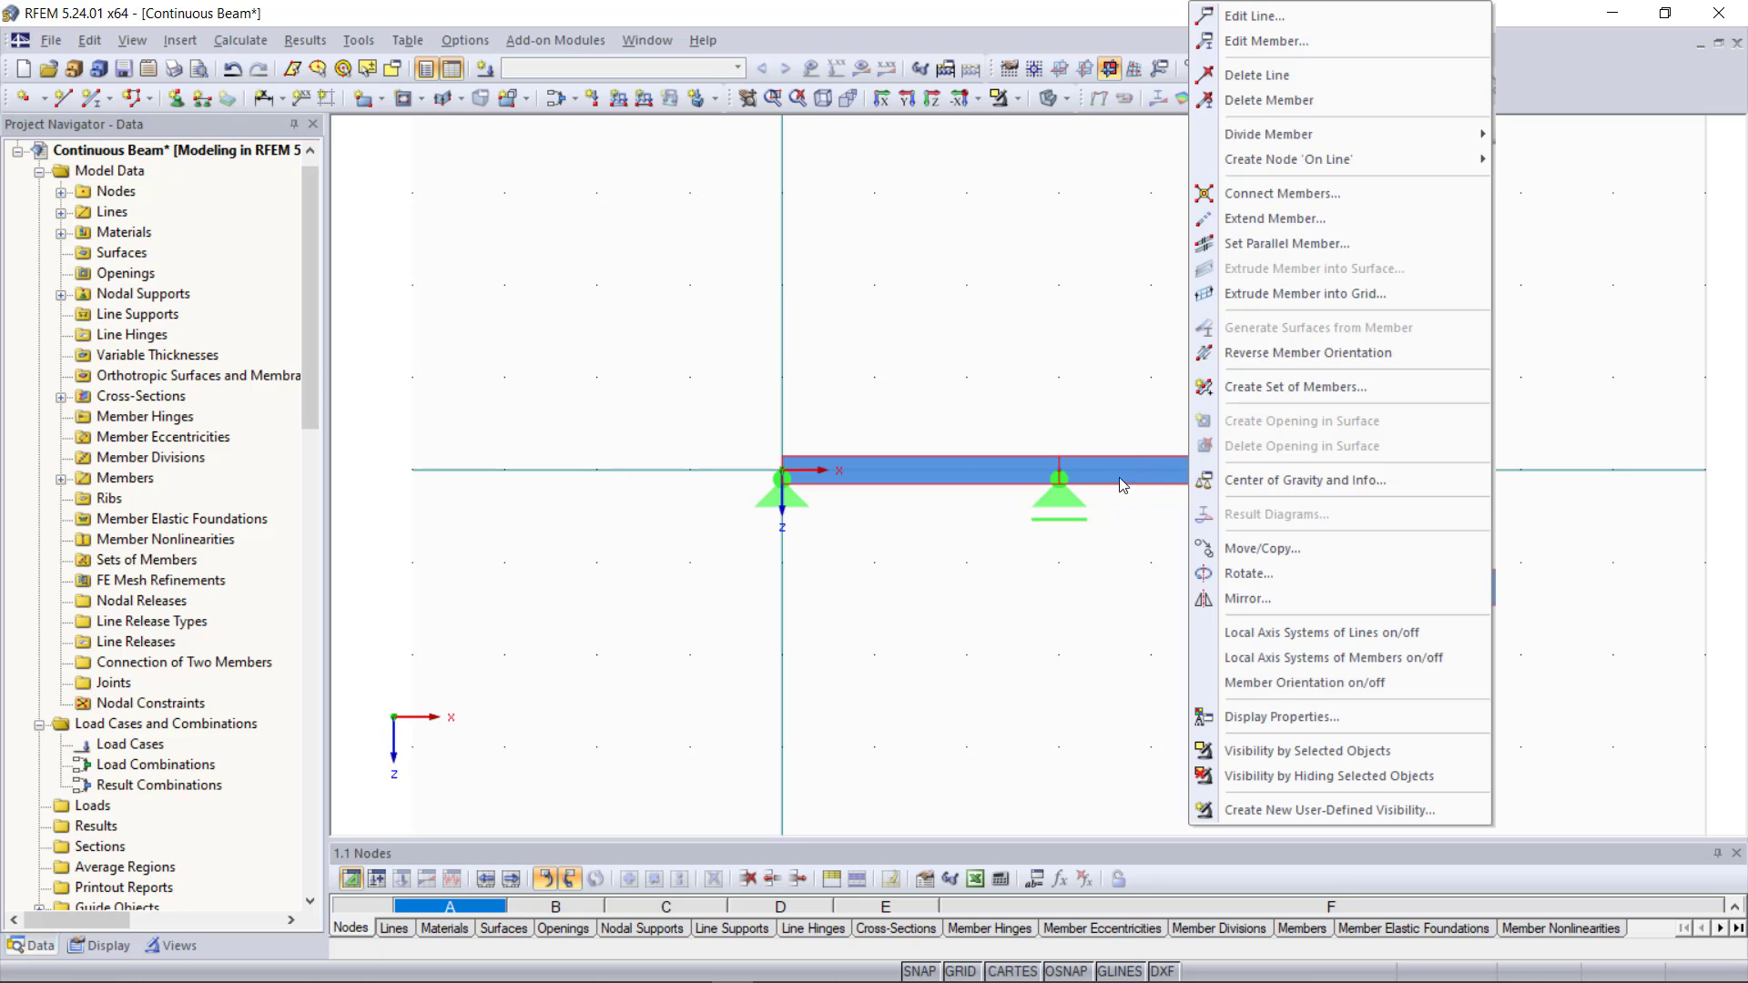
pyautogui.click(1283, 392)
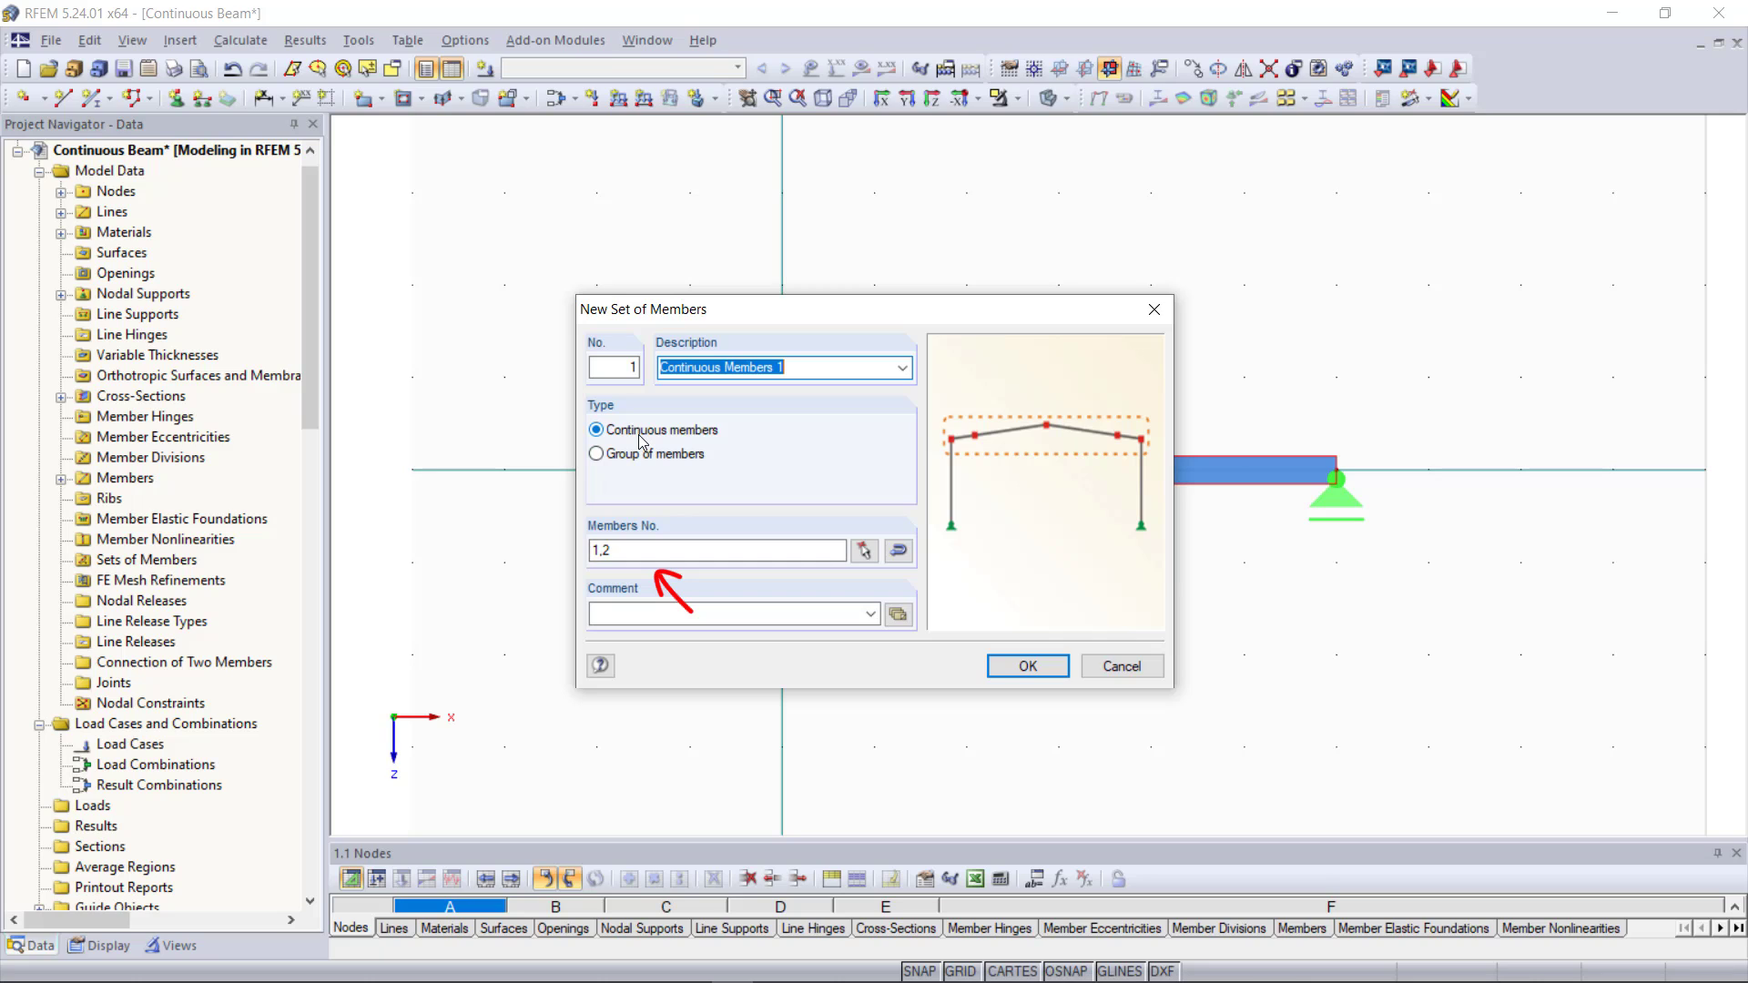
pyautogui.click(677, 554)
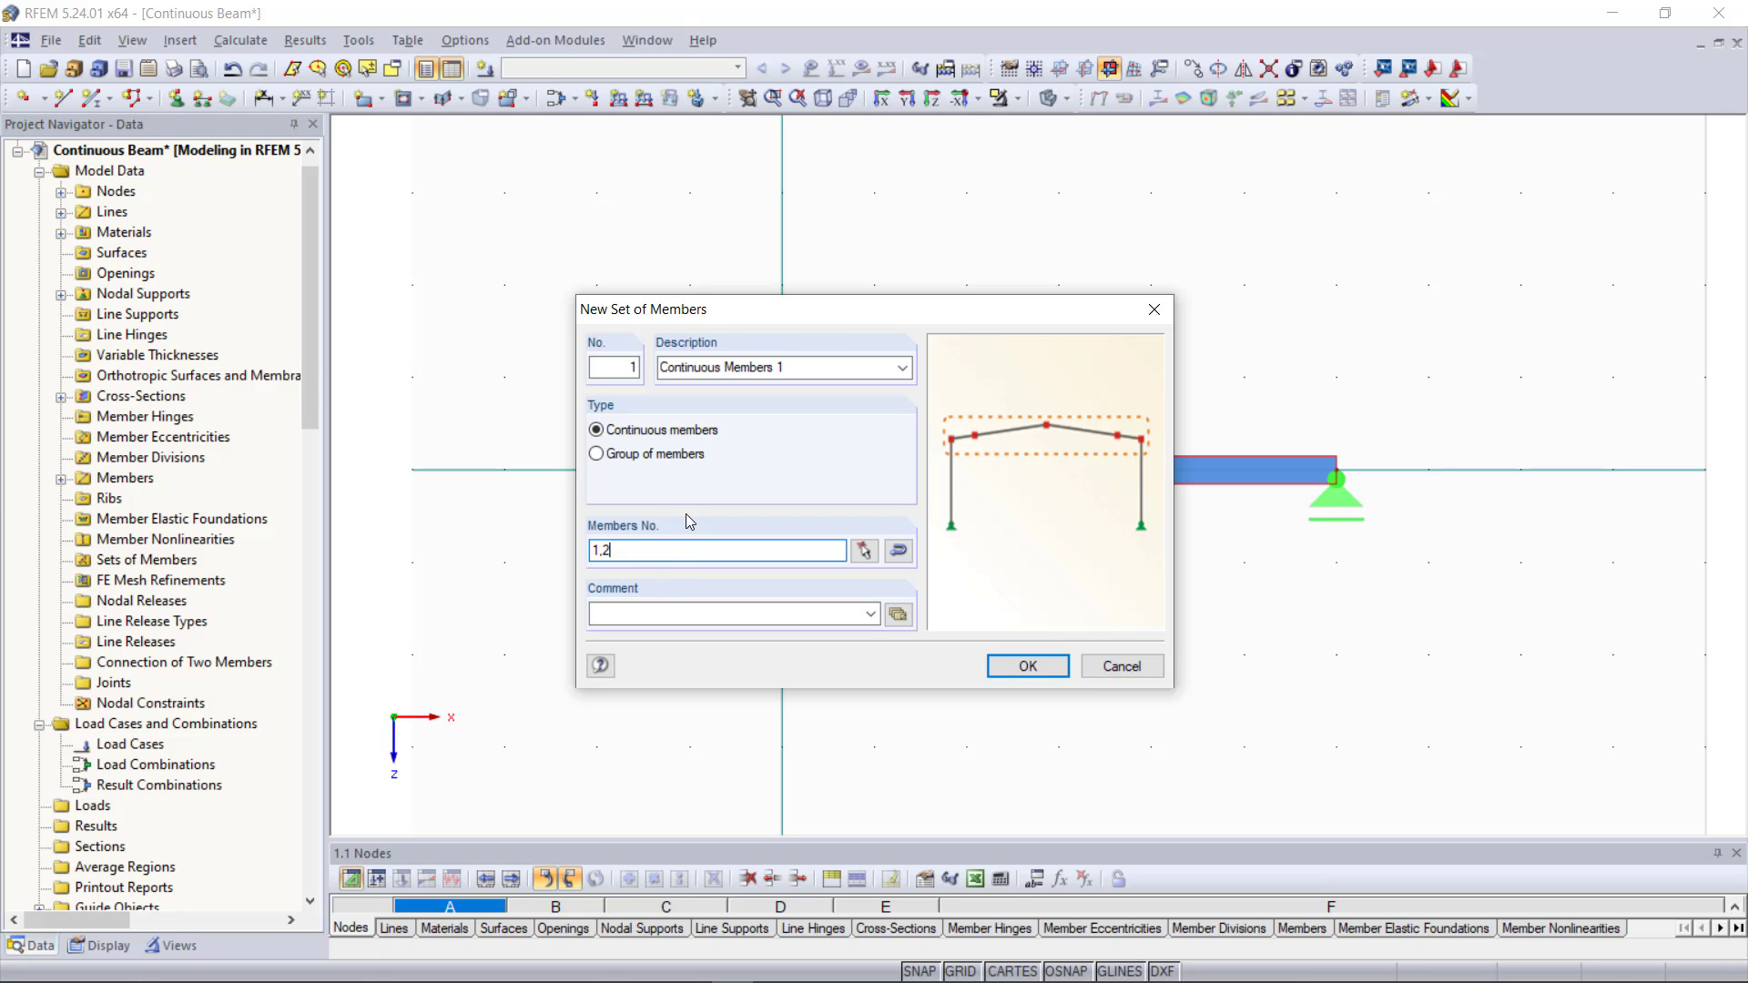
pyautogui.click(1041, 670)
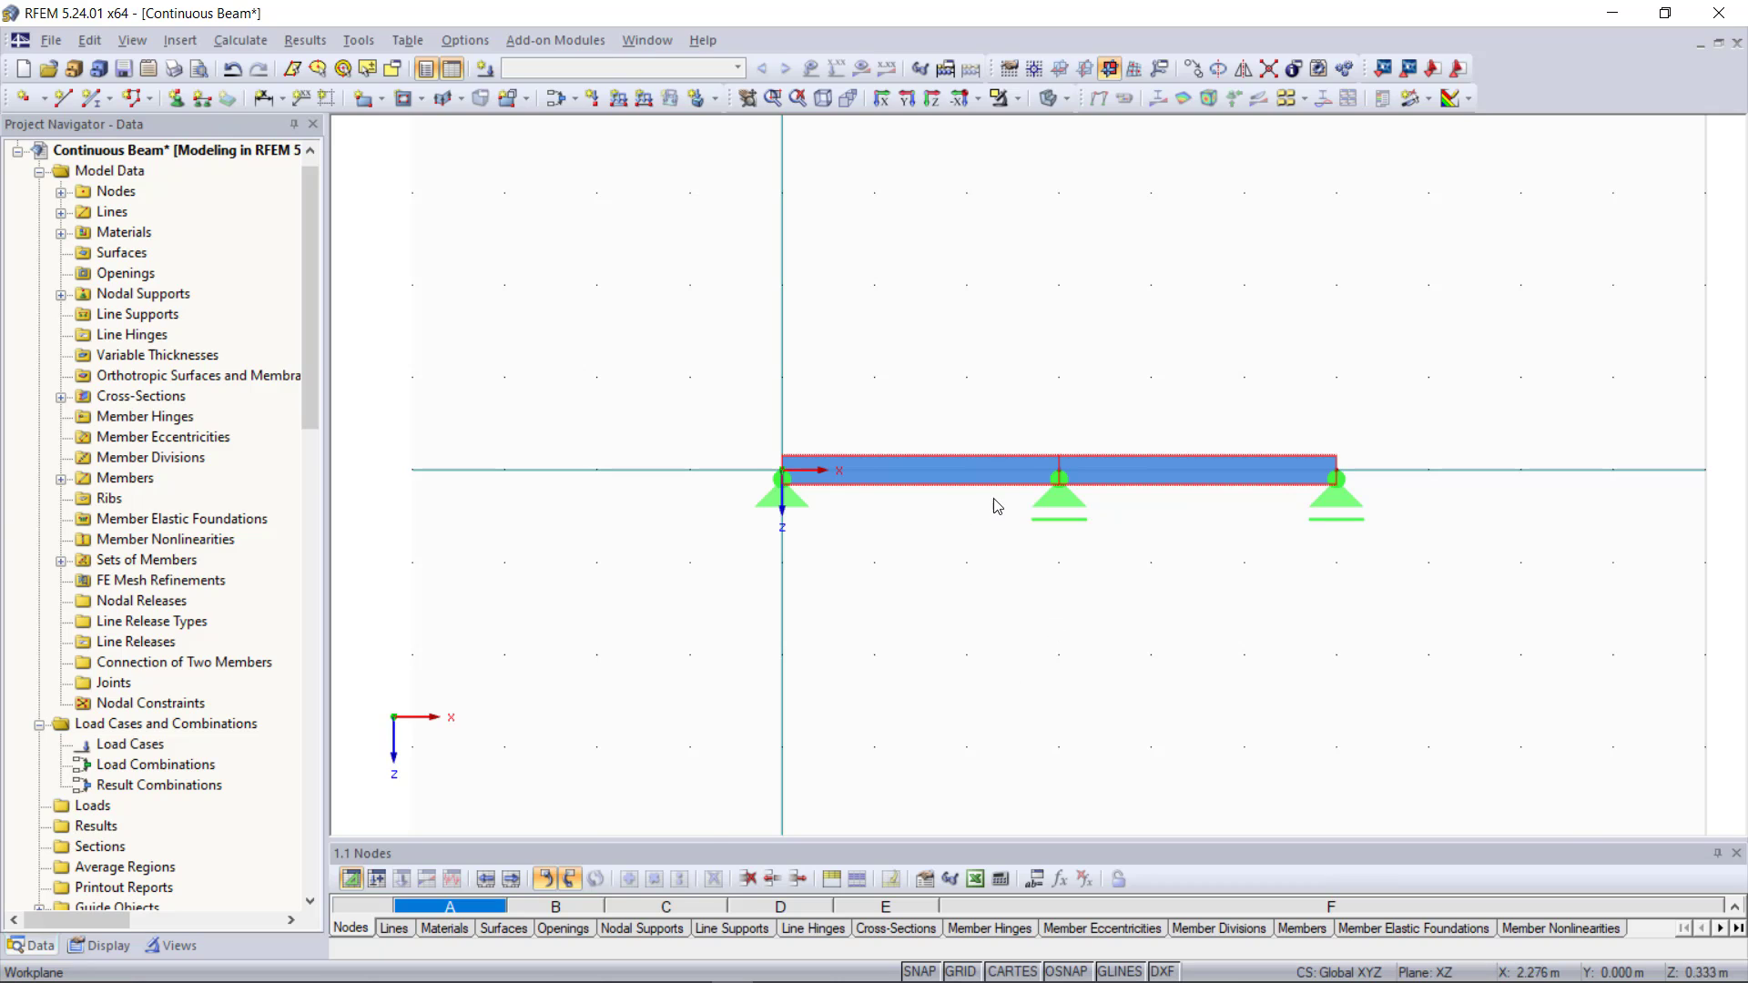
# Start a new member load and define load case LC1 with the description "All loads" and the action category Live.
pyautogui.scroll(2, 991, 508)
pyautogui.scroll(1, 982, 515)
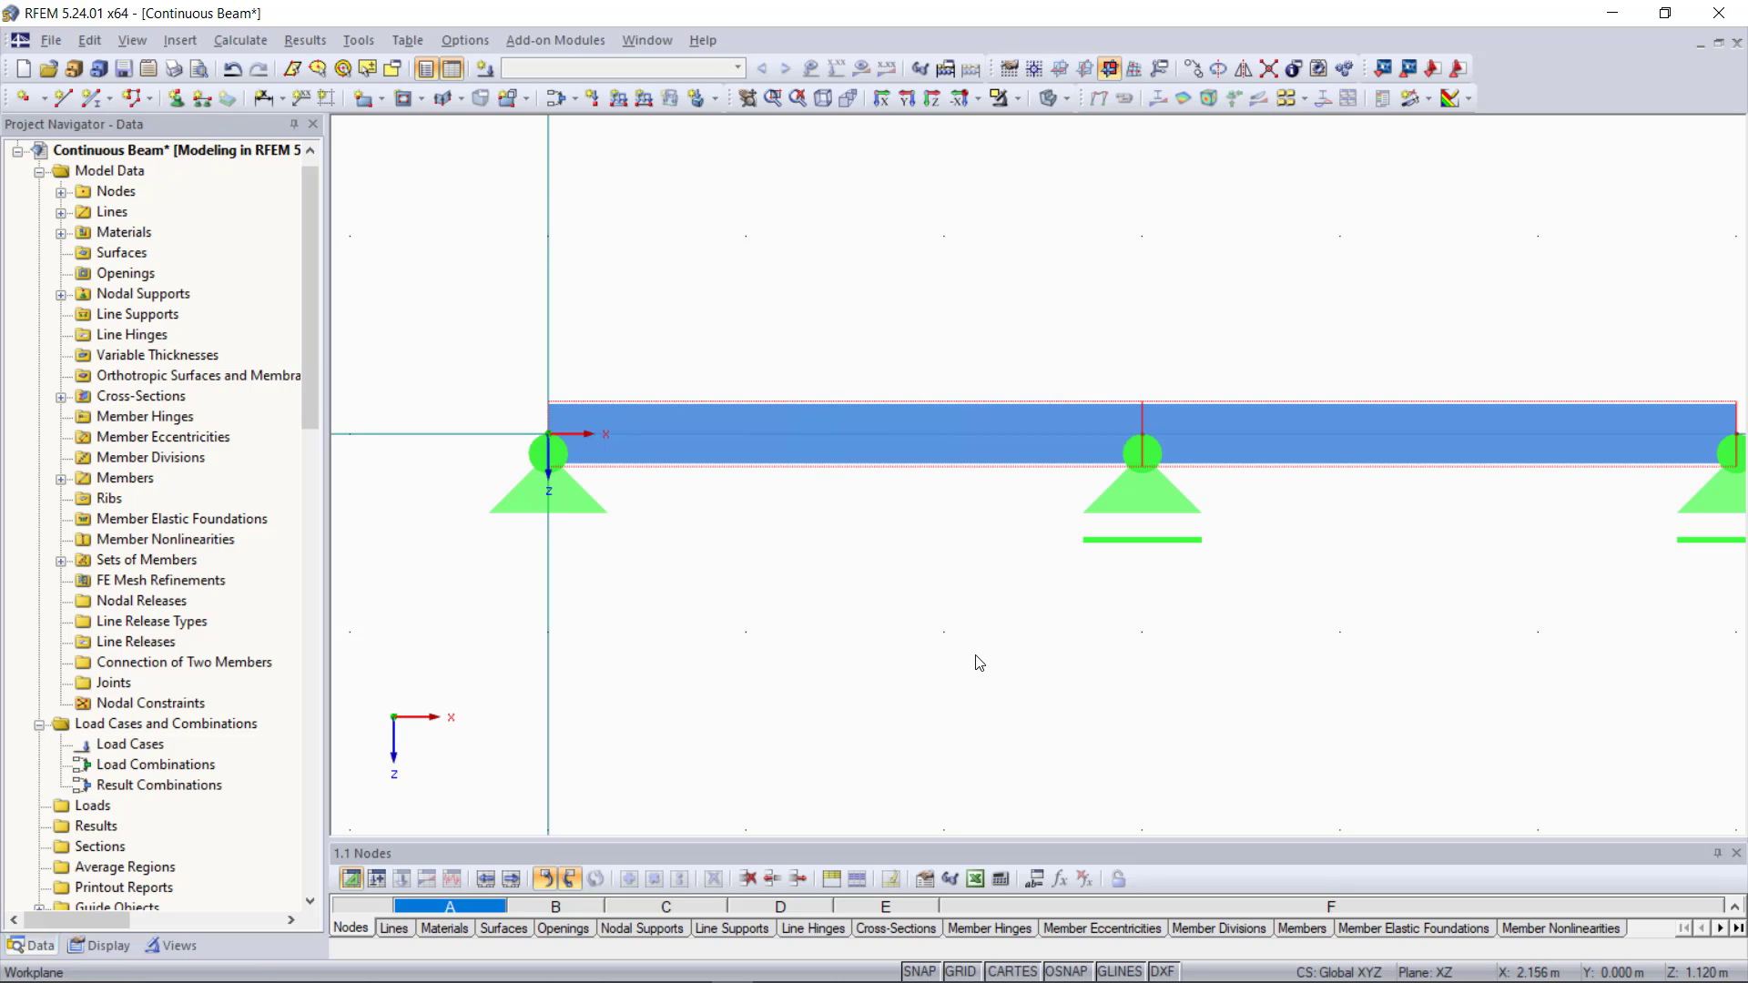
pyautogui.scroll(-1, 979, 662)
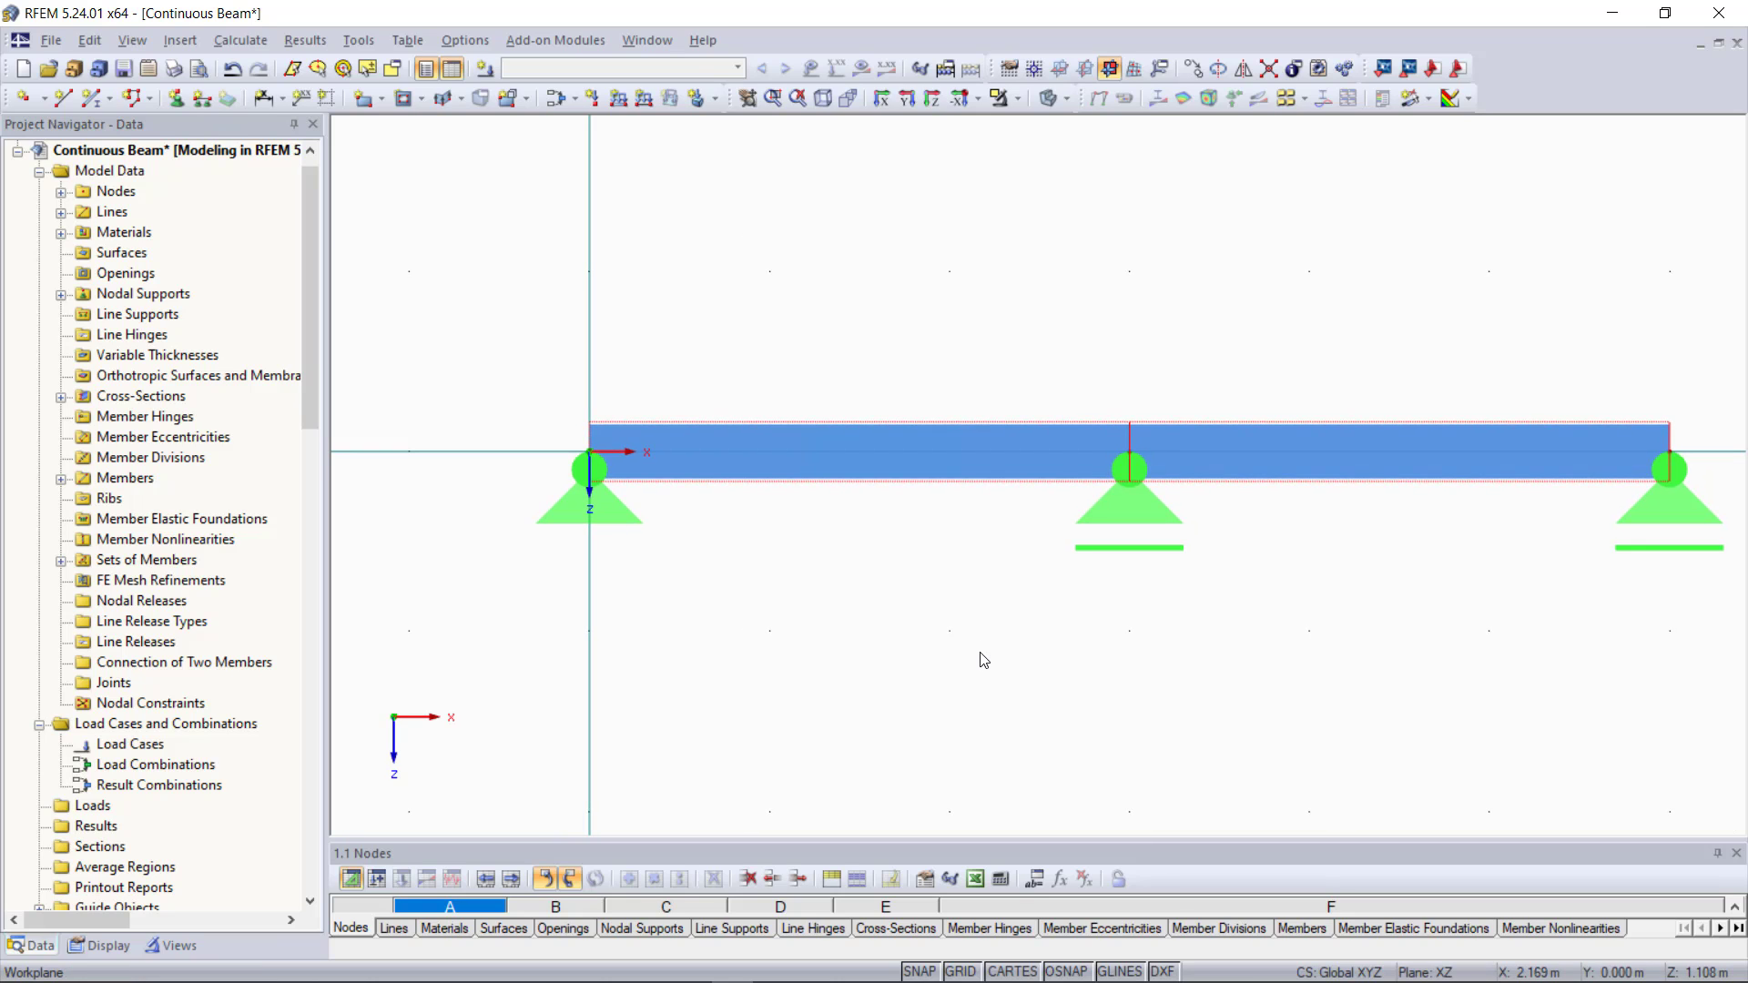
pyautogui.press('F8')
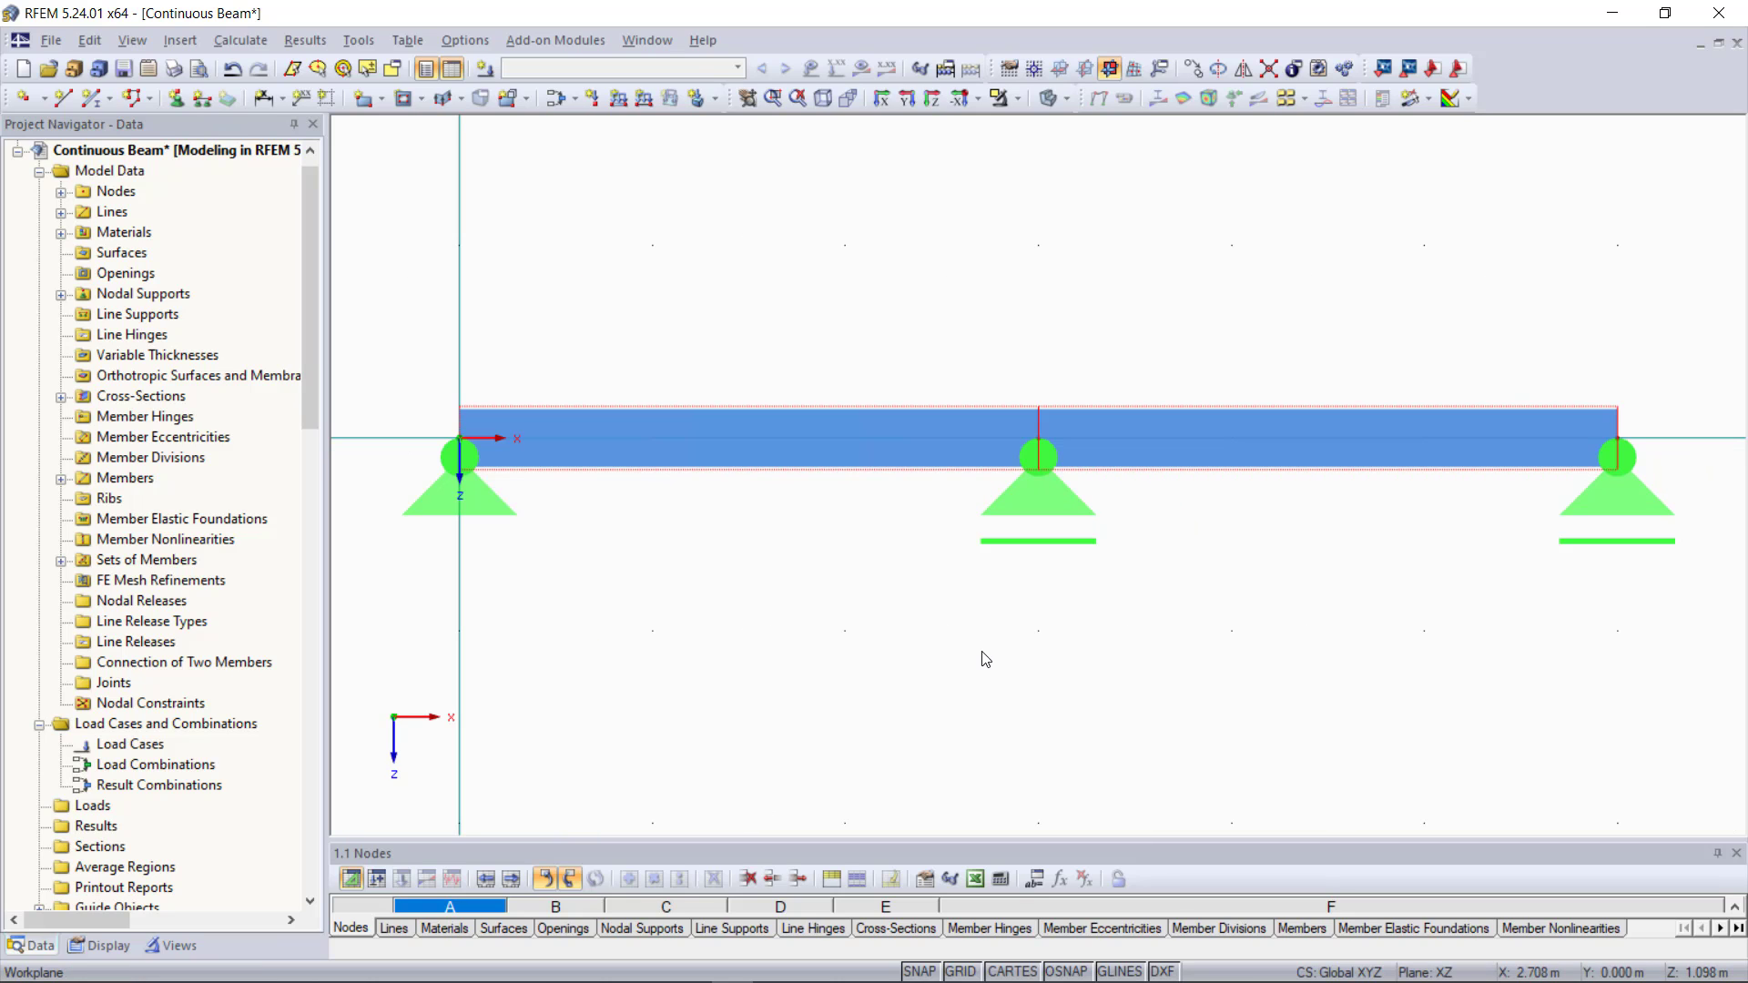
pyautogui.click(623, 100)
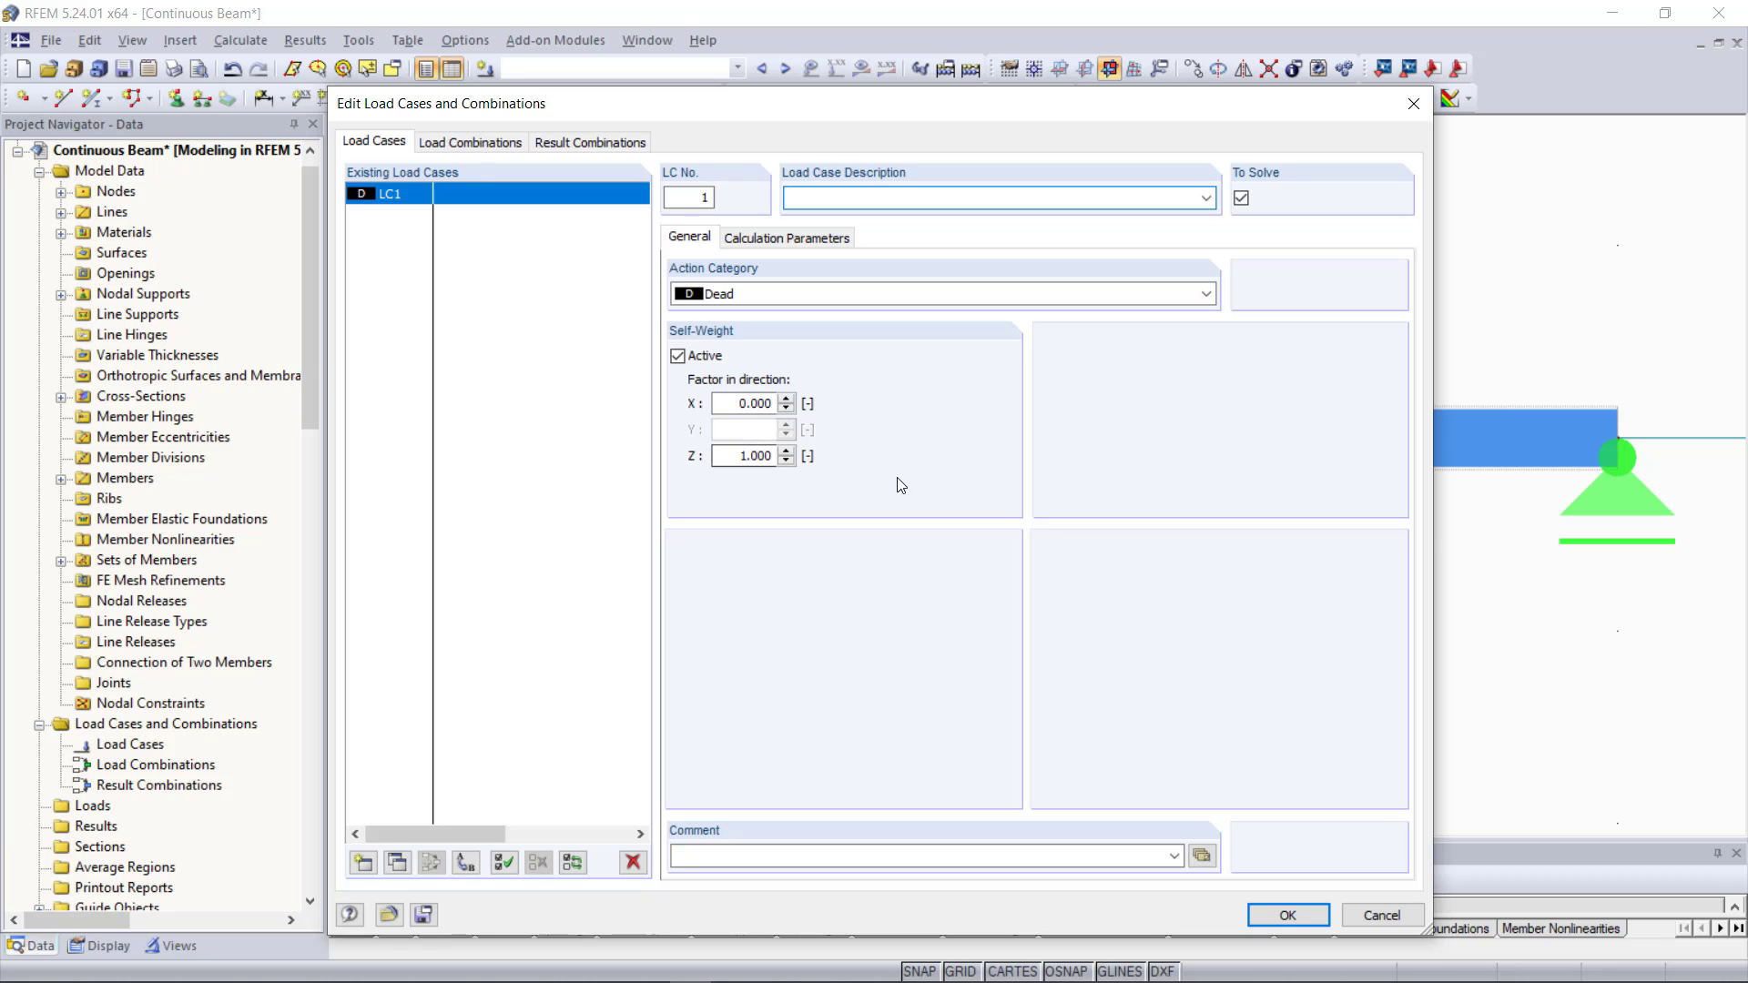
pyautogui.click(1206, 197)
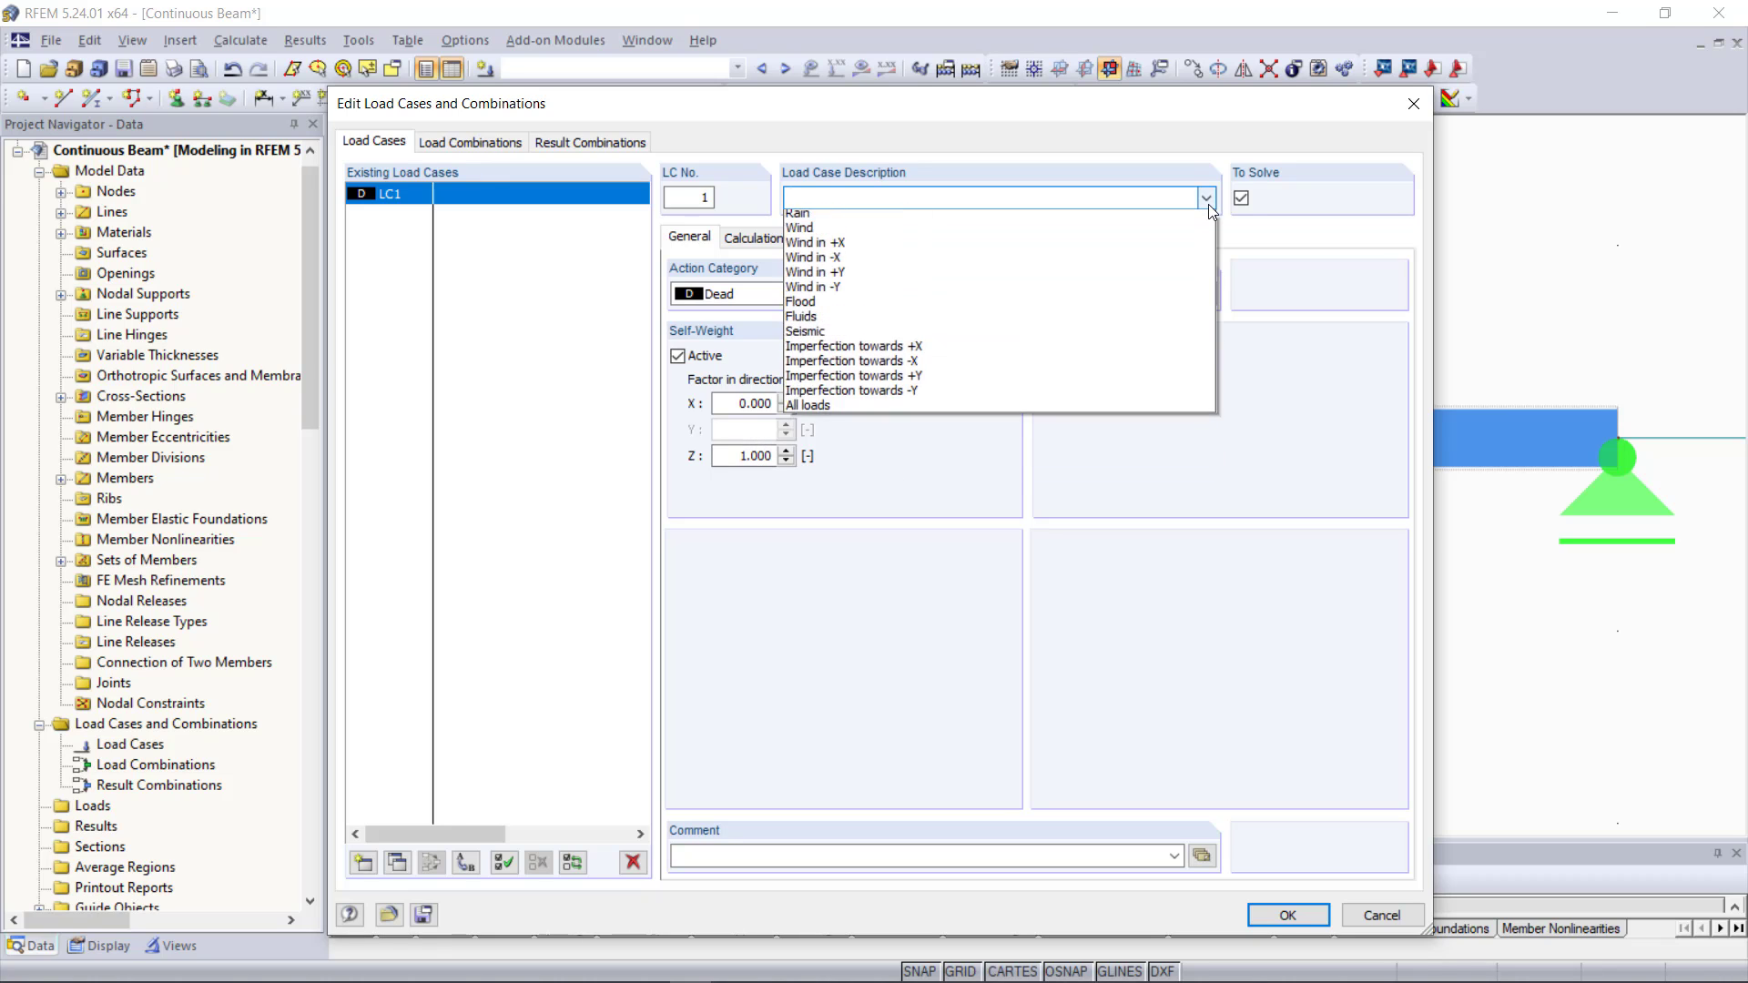
pyautogui.click(876, 469)
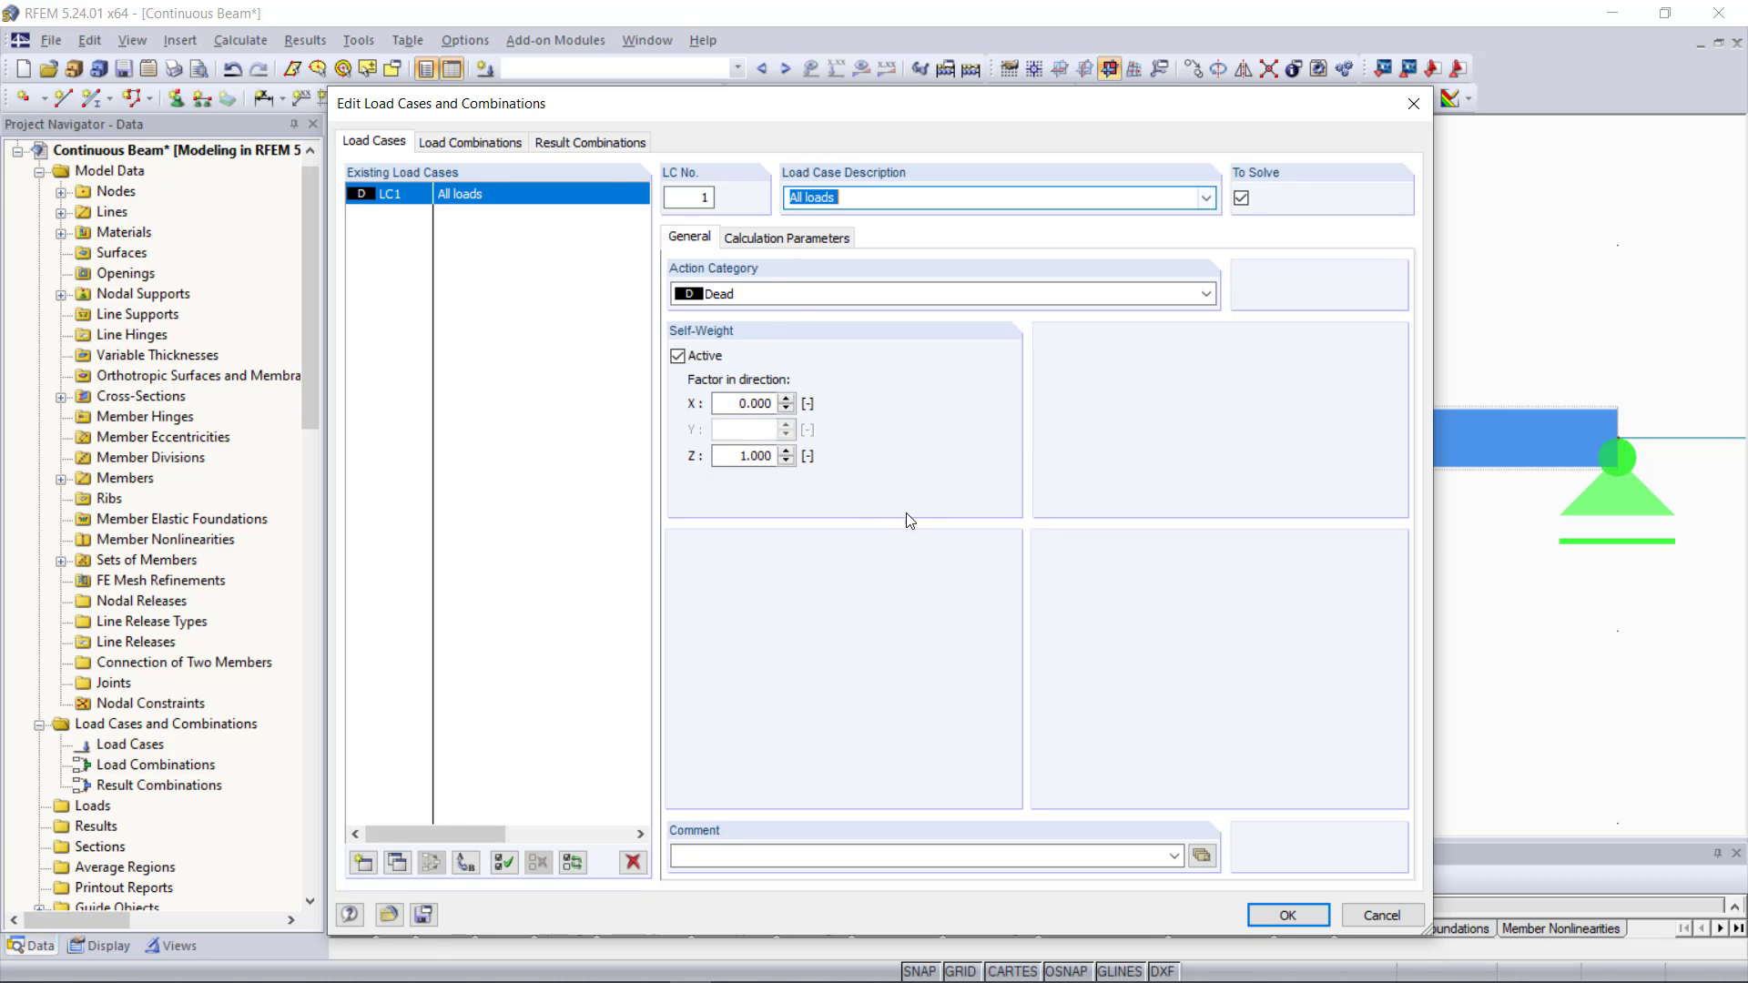
pyautogui.click(809, 294)
pyautogui.click(807, 417)
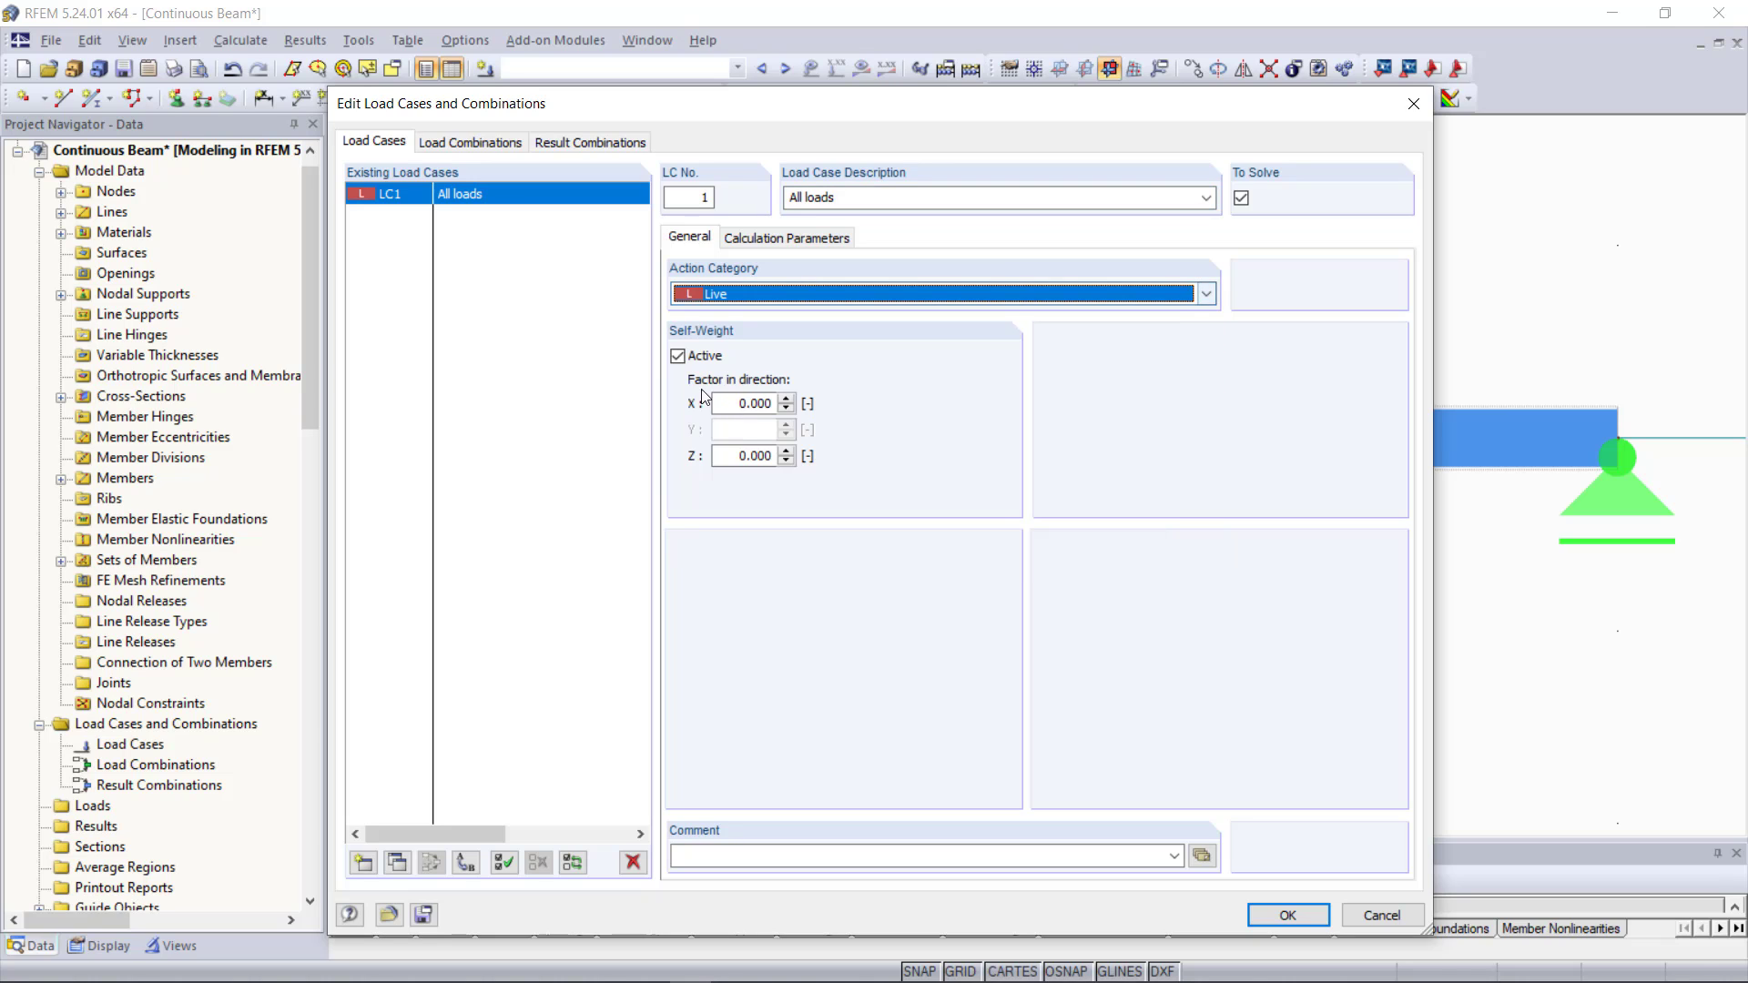
pyautogui.click(1287, 915)
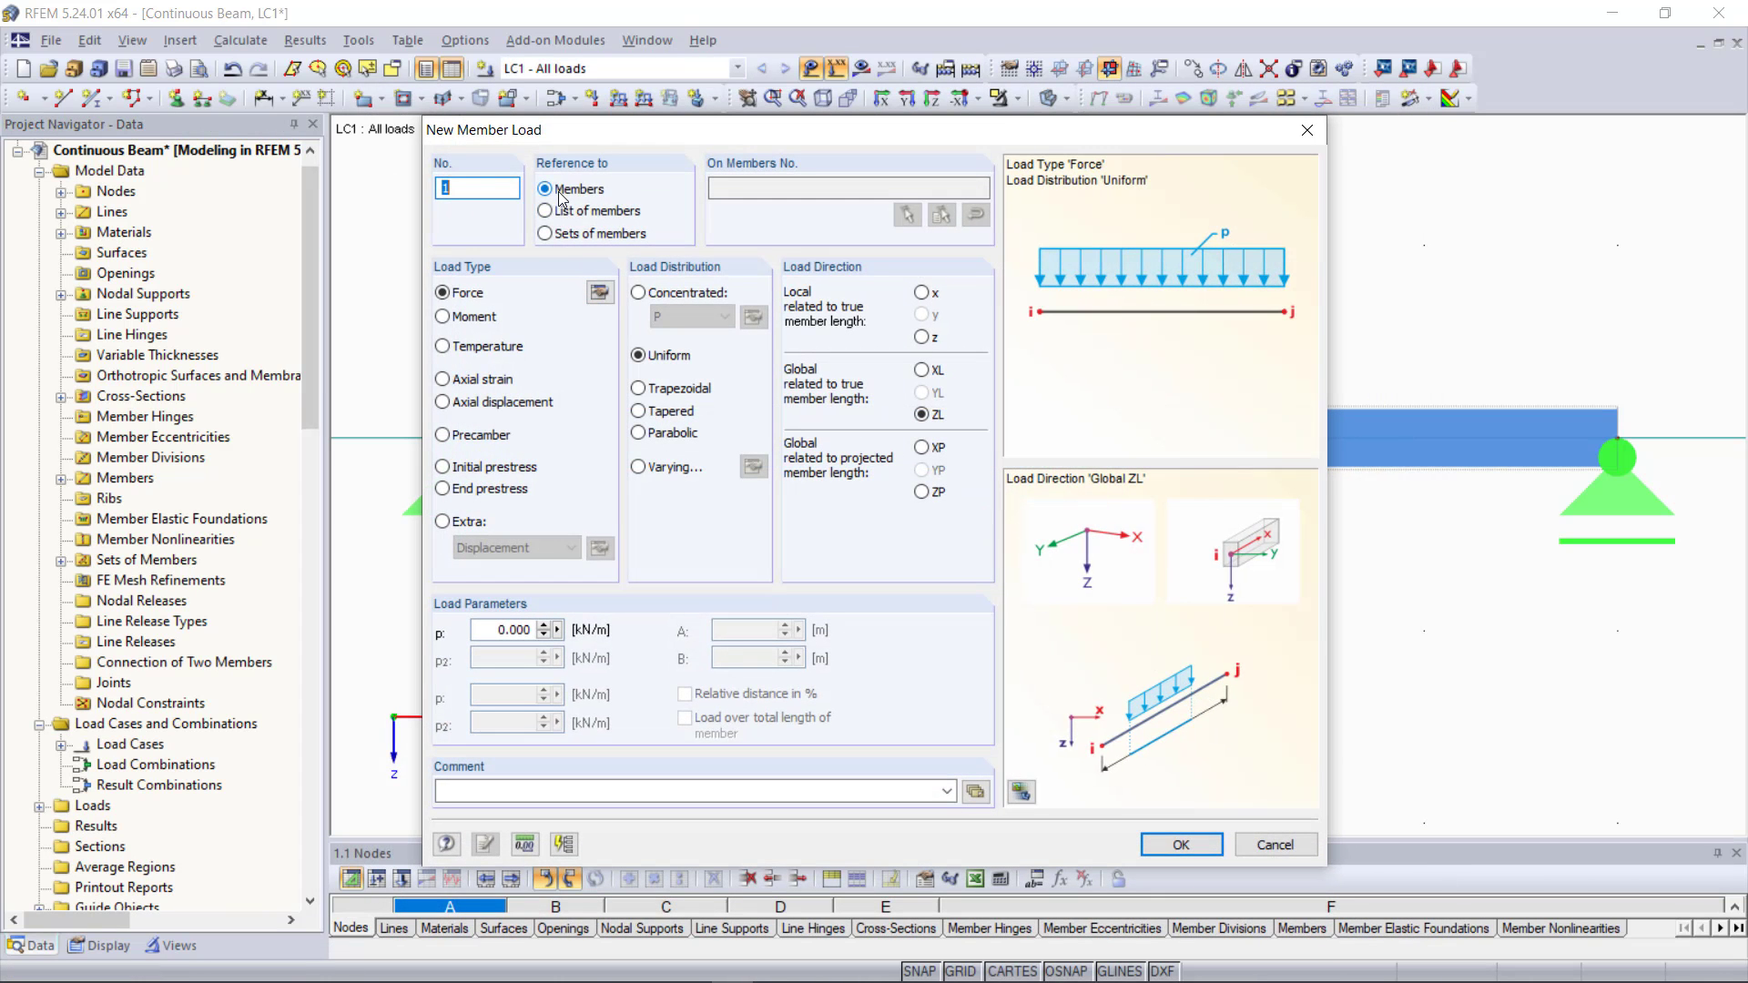
# Apply a uniform force load of 5 kN/m in the global ZL direction to the set of members.
pyautogui.click(546, 235)
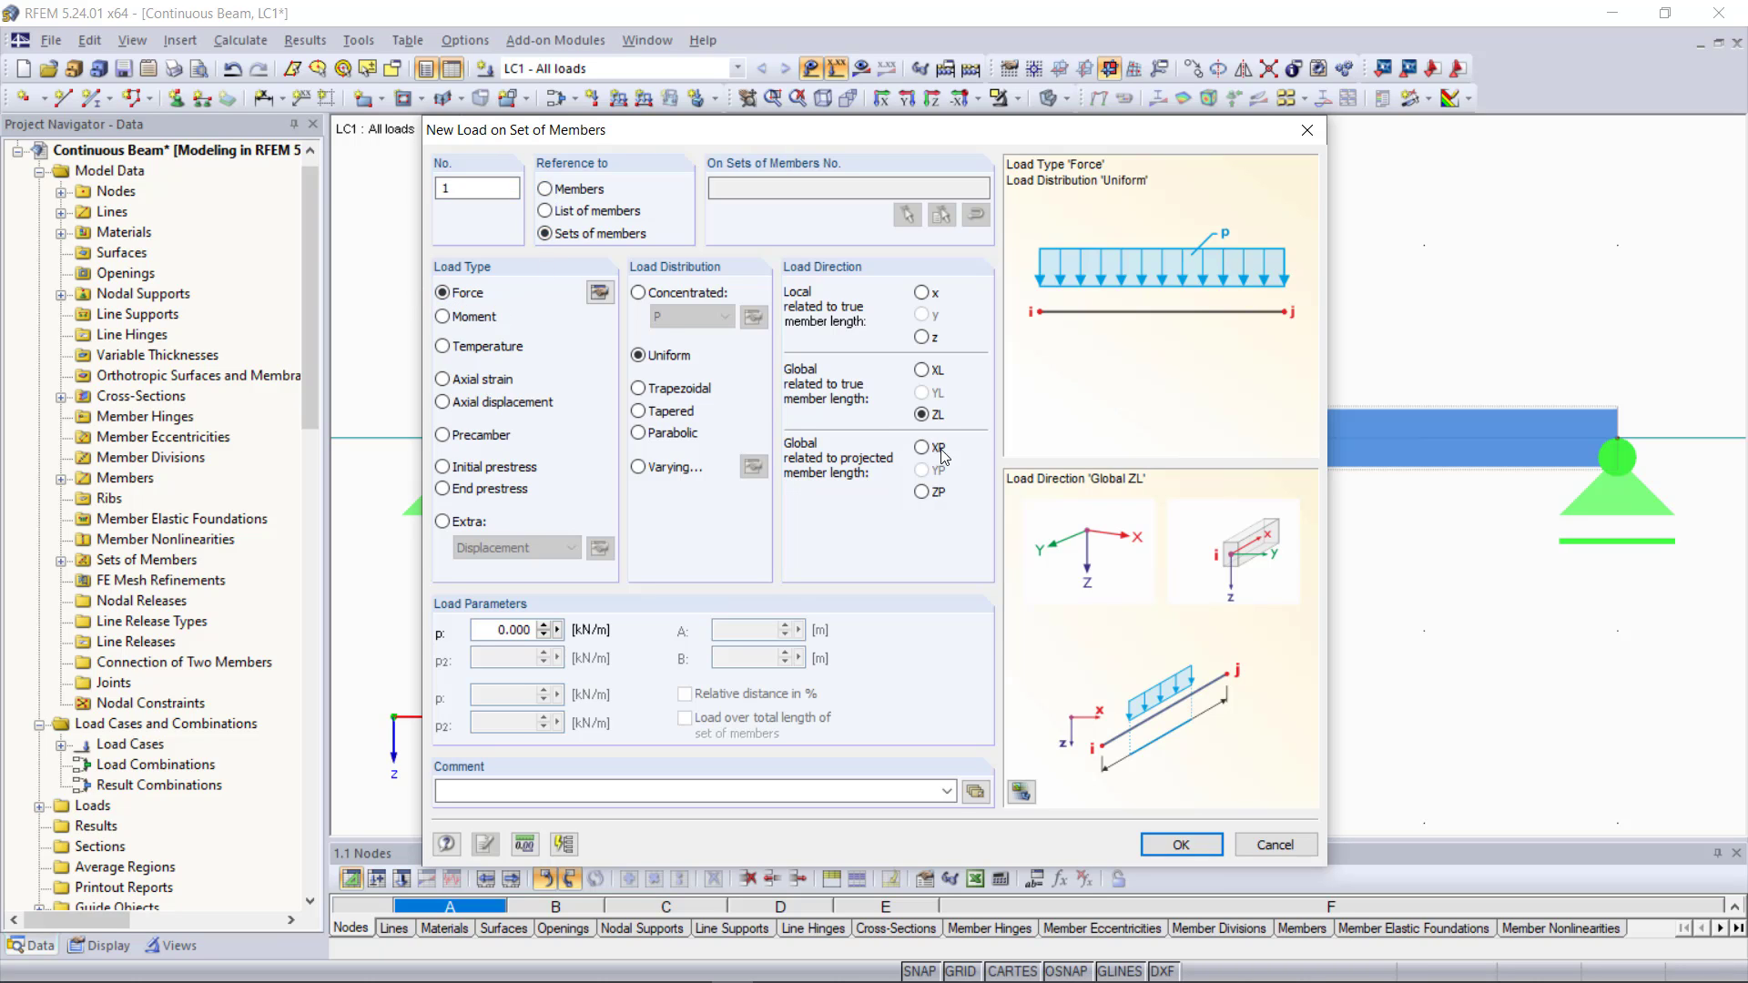
pyautogui.doubleClick(500, 631)
pyautogui.write('5')
pyautogui.click(1180, 844)
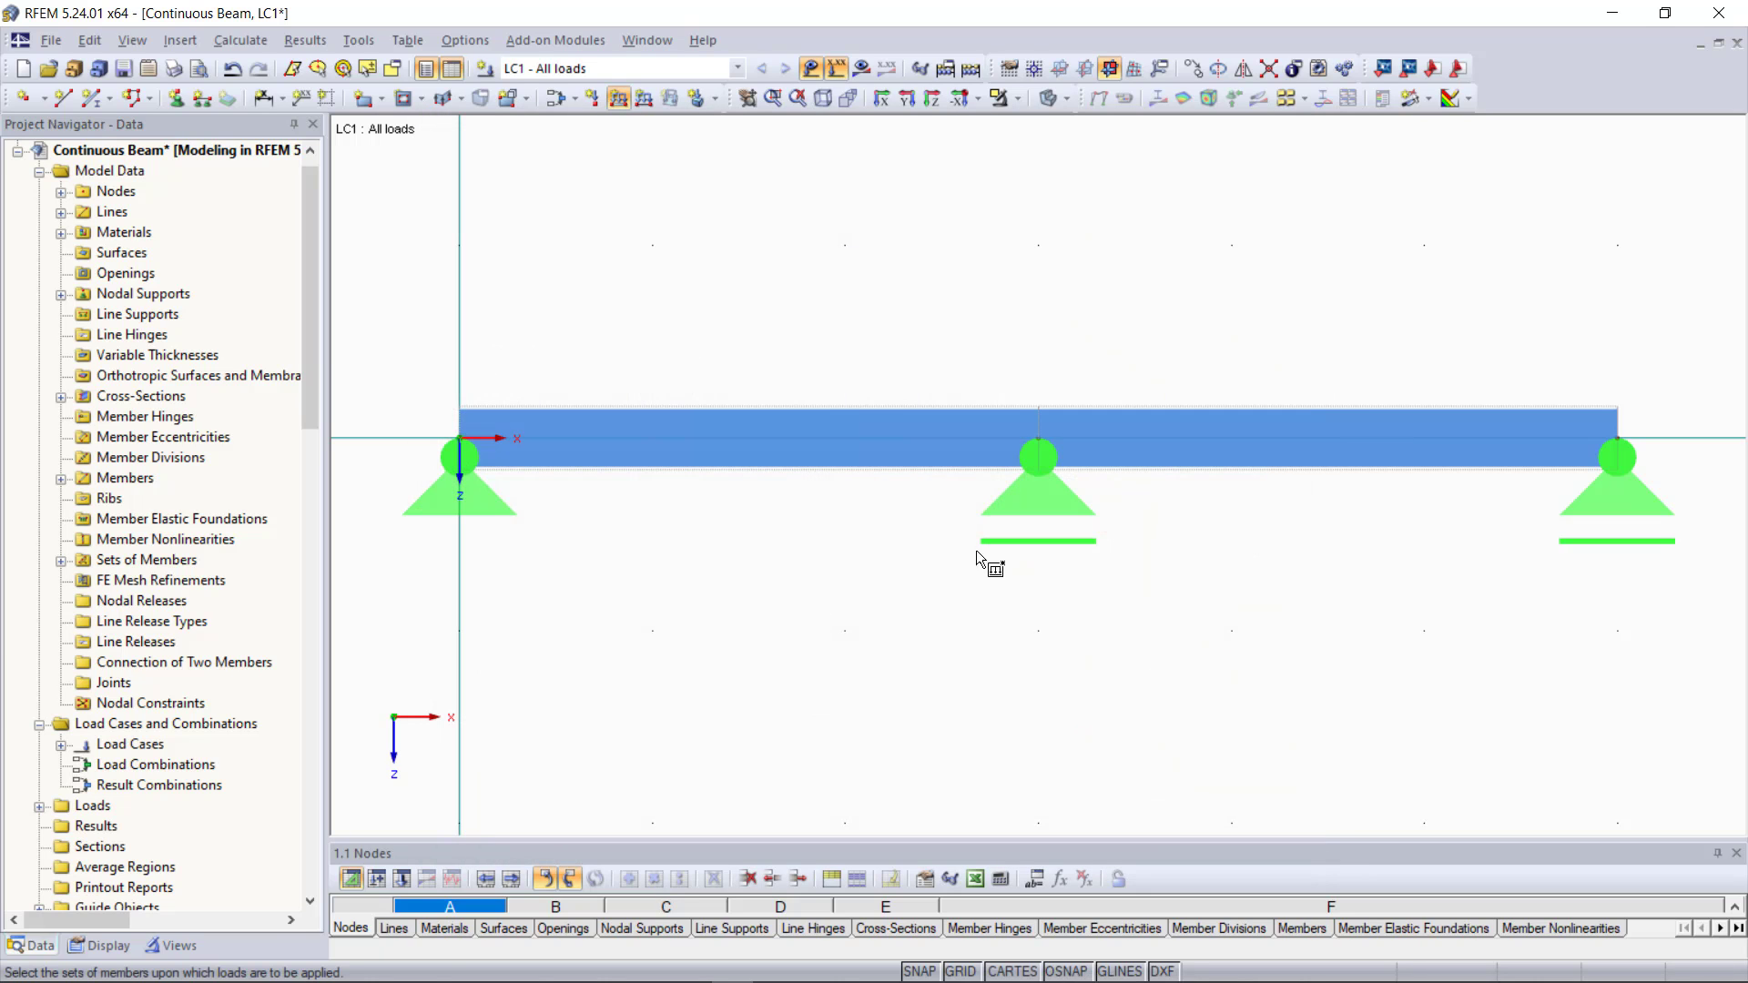
pyautogui.click(852, 417)
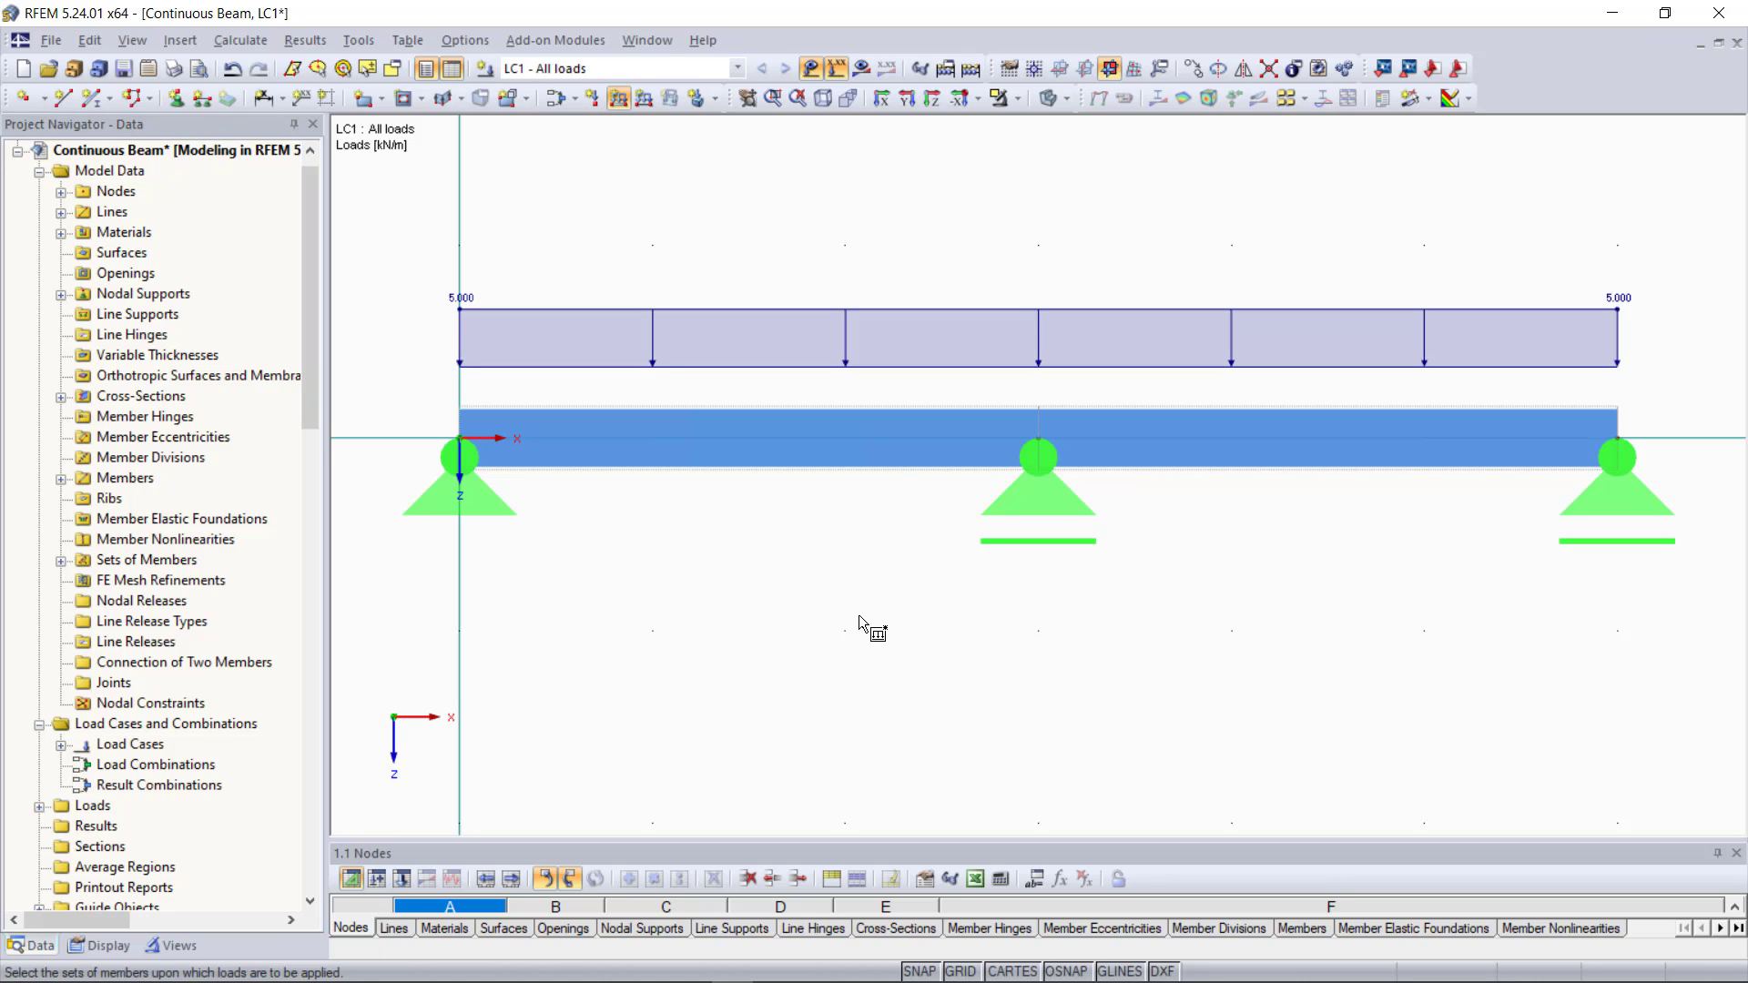
pyautogui.press('Escape')
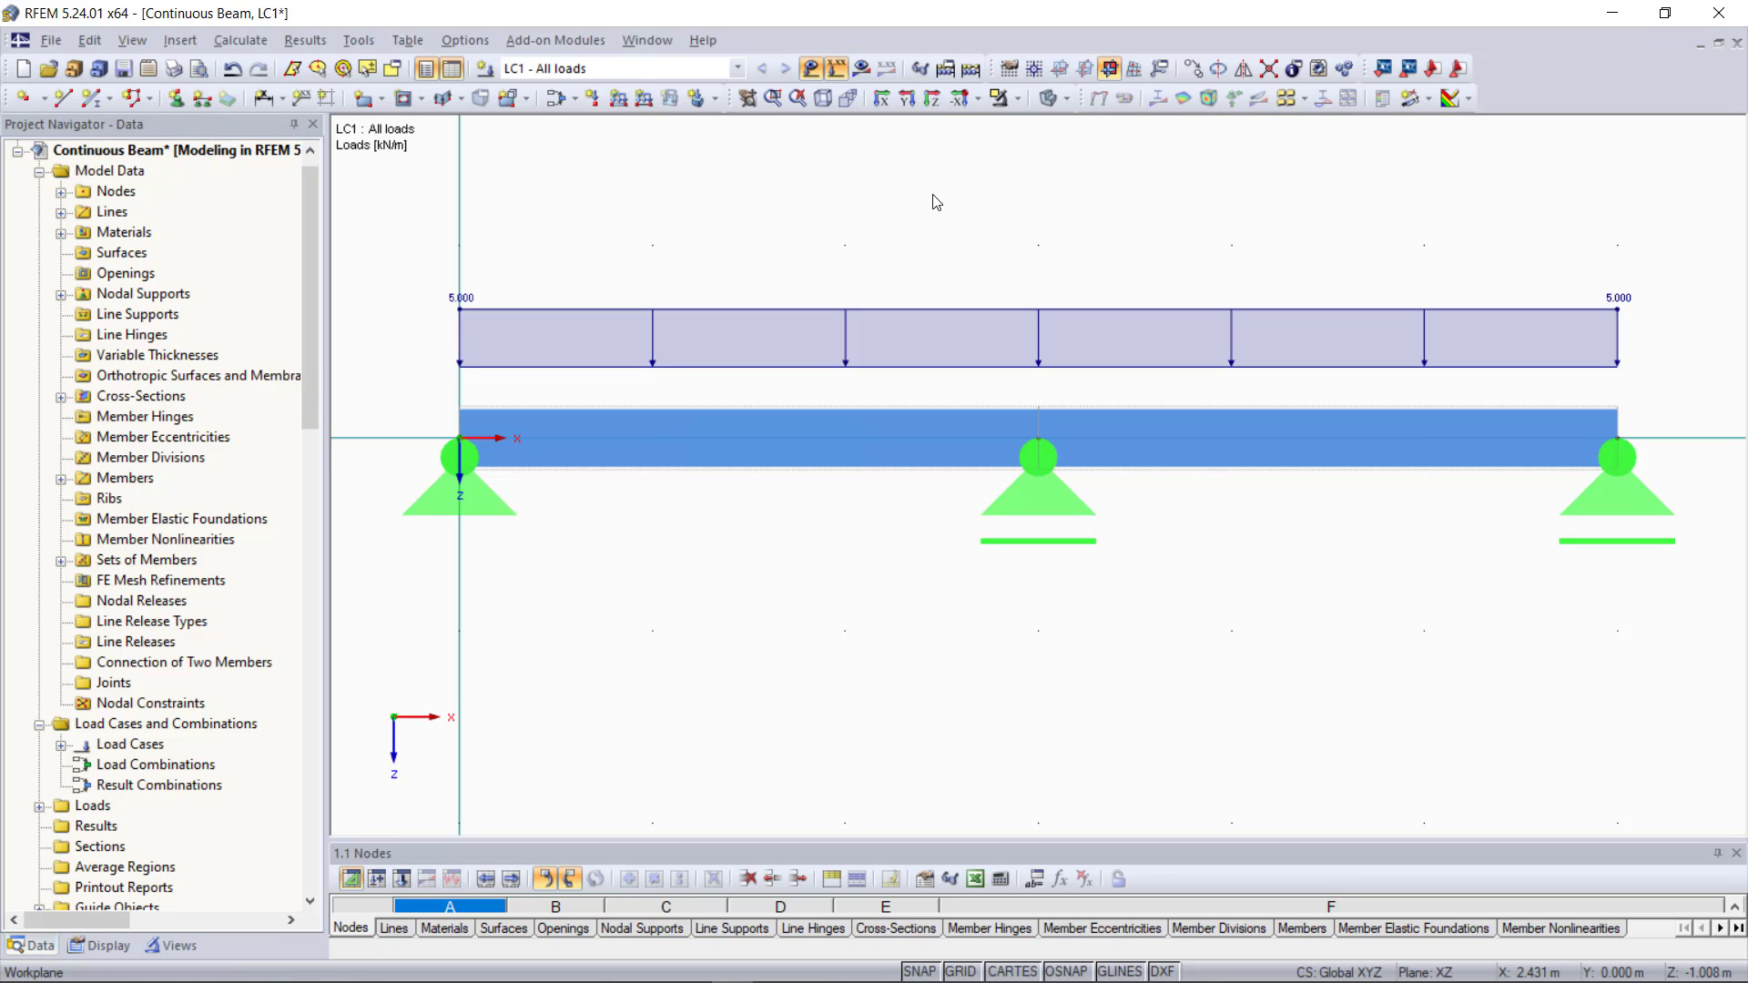
# Calculate load case LC1 and show the deformed beam with its members displayed as lines.
pyautogui.click(971, 70)
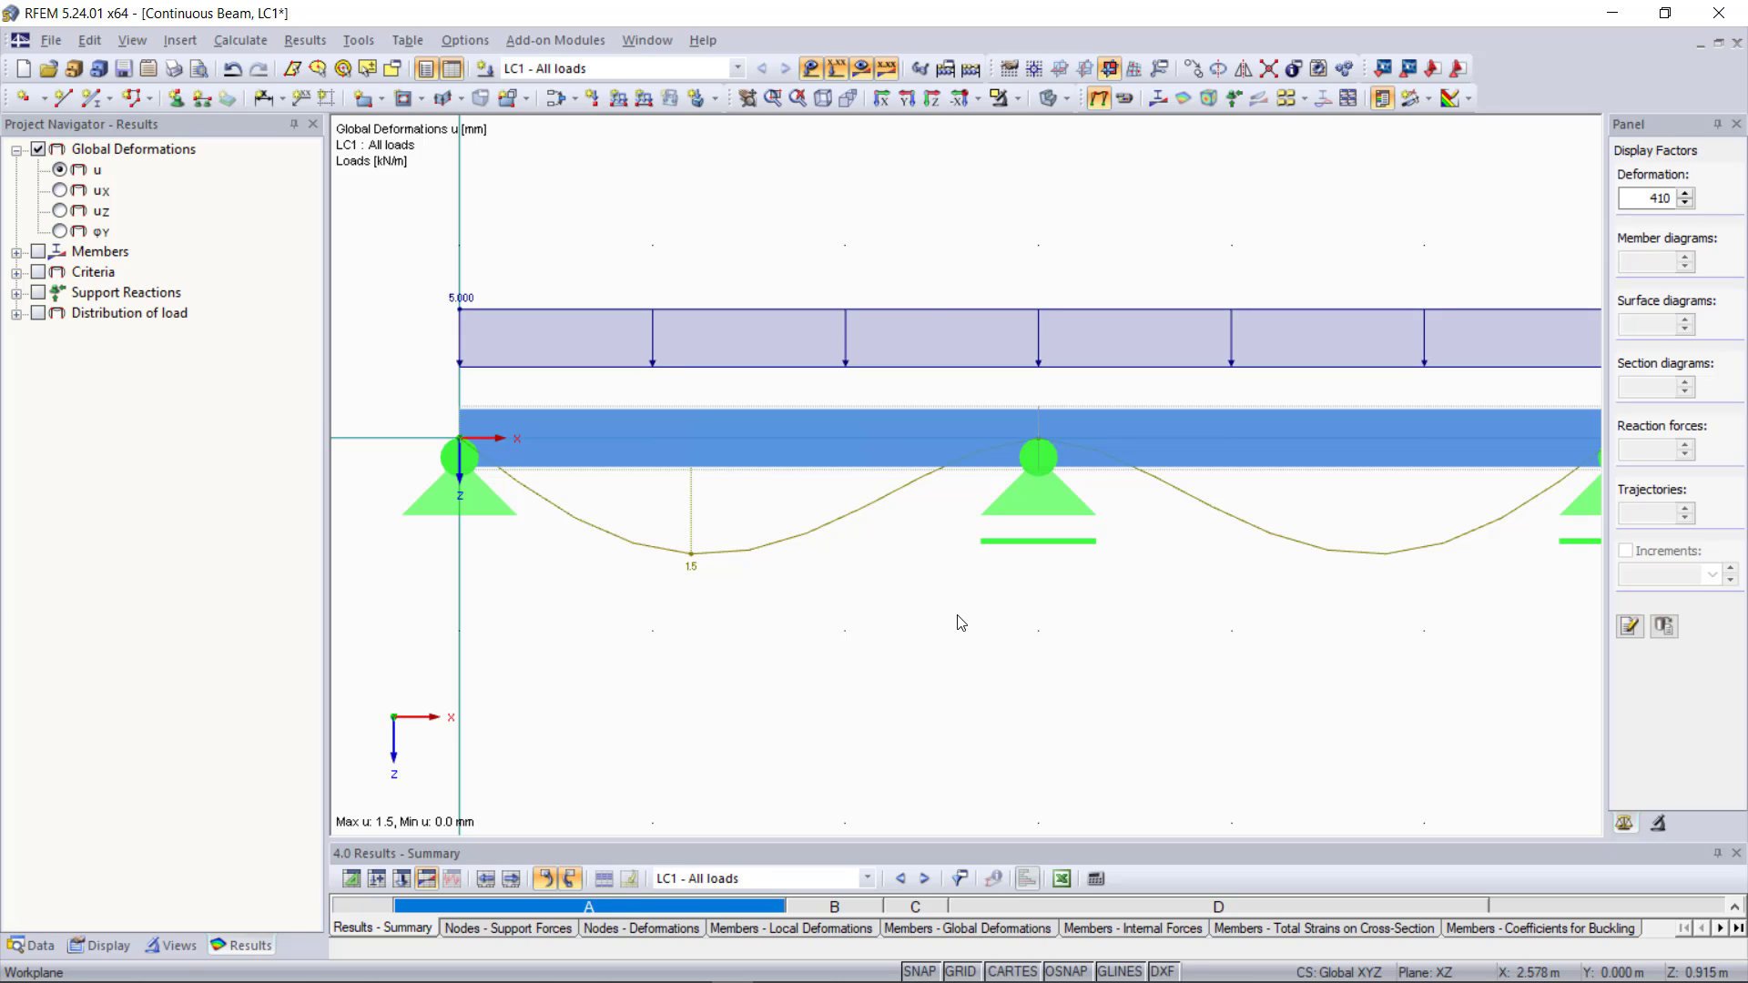
pyautogui.press('F8')
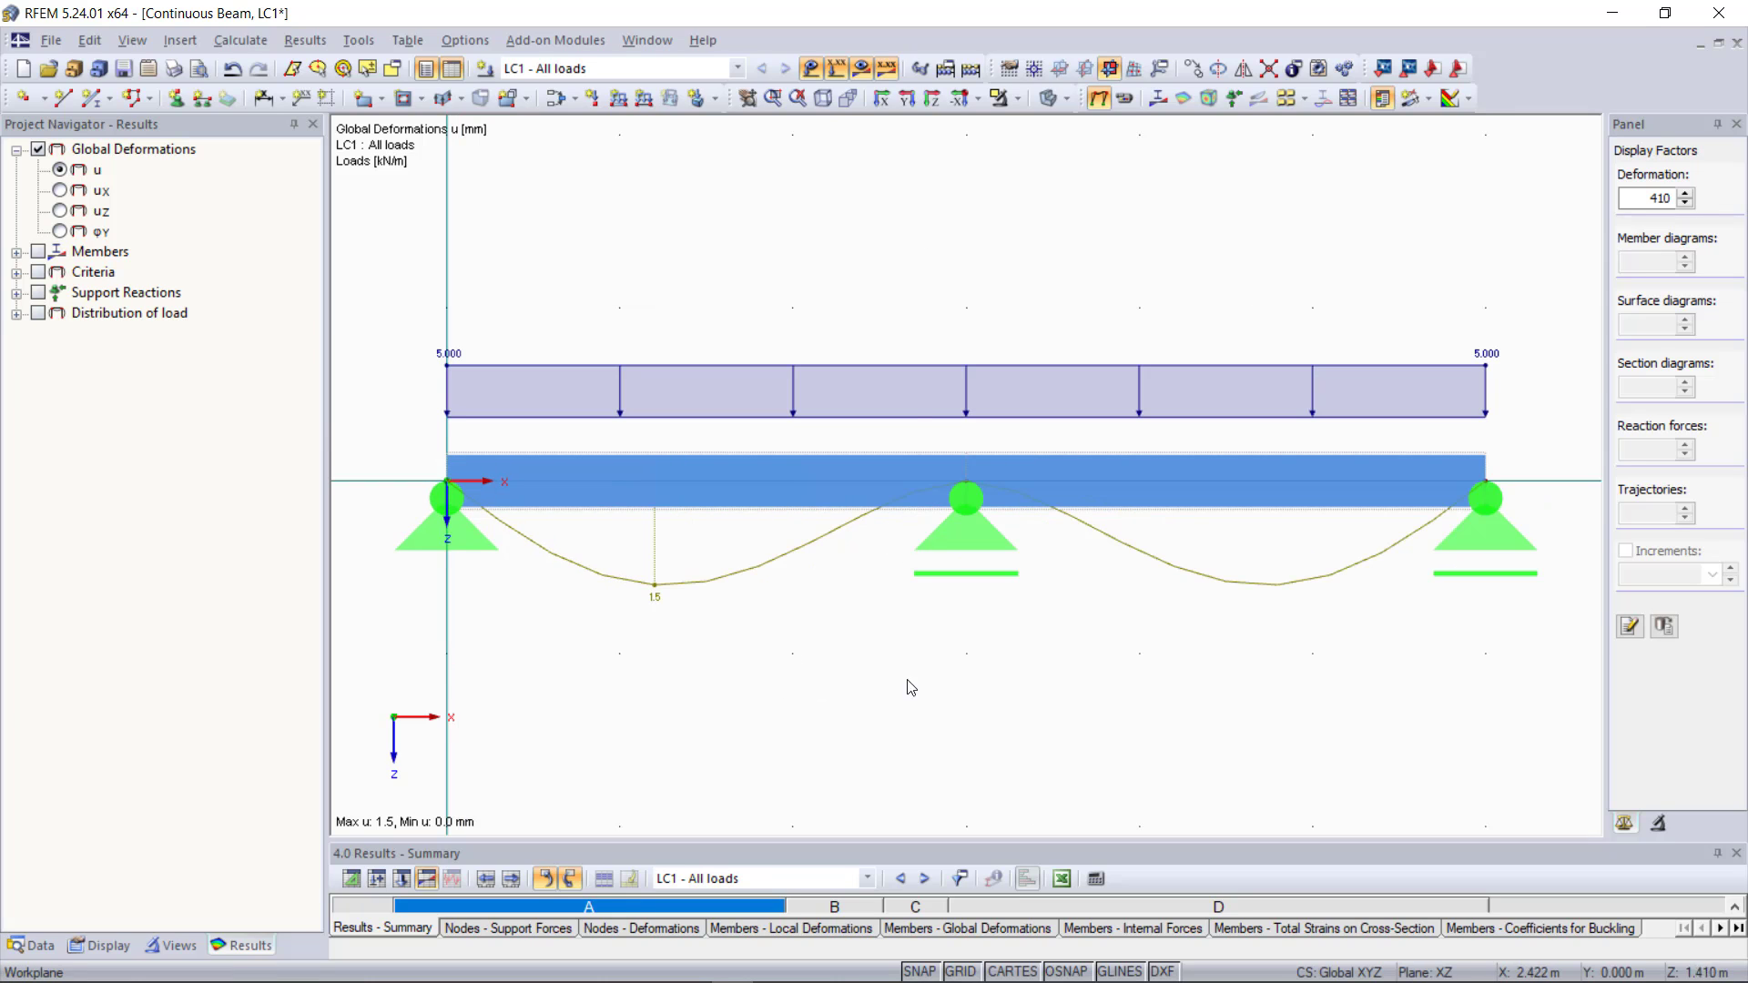
pyautogui.click(1047, 98)
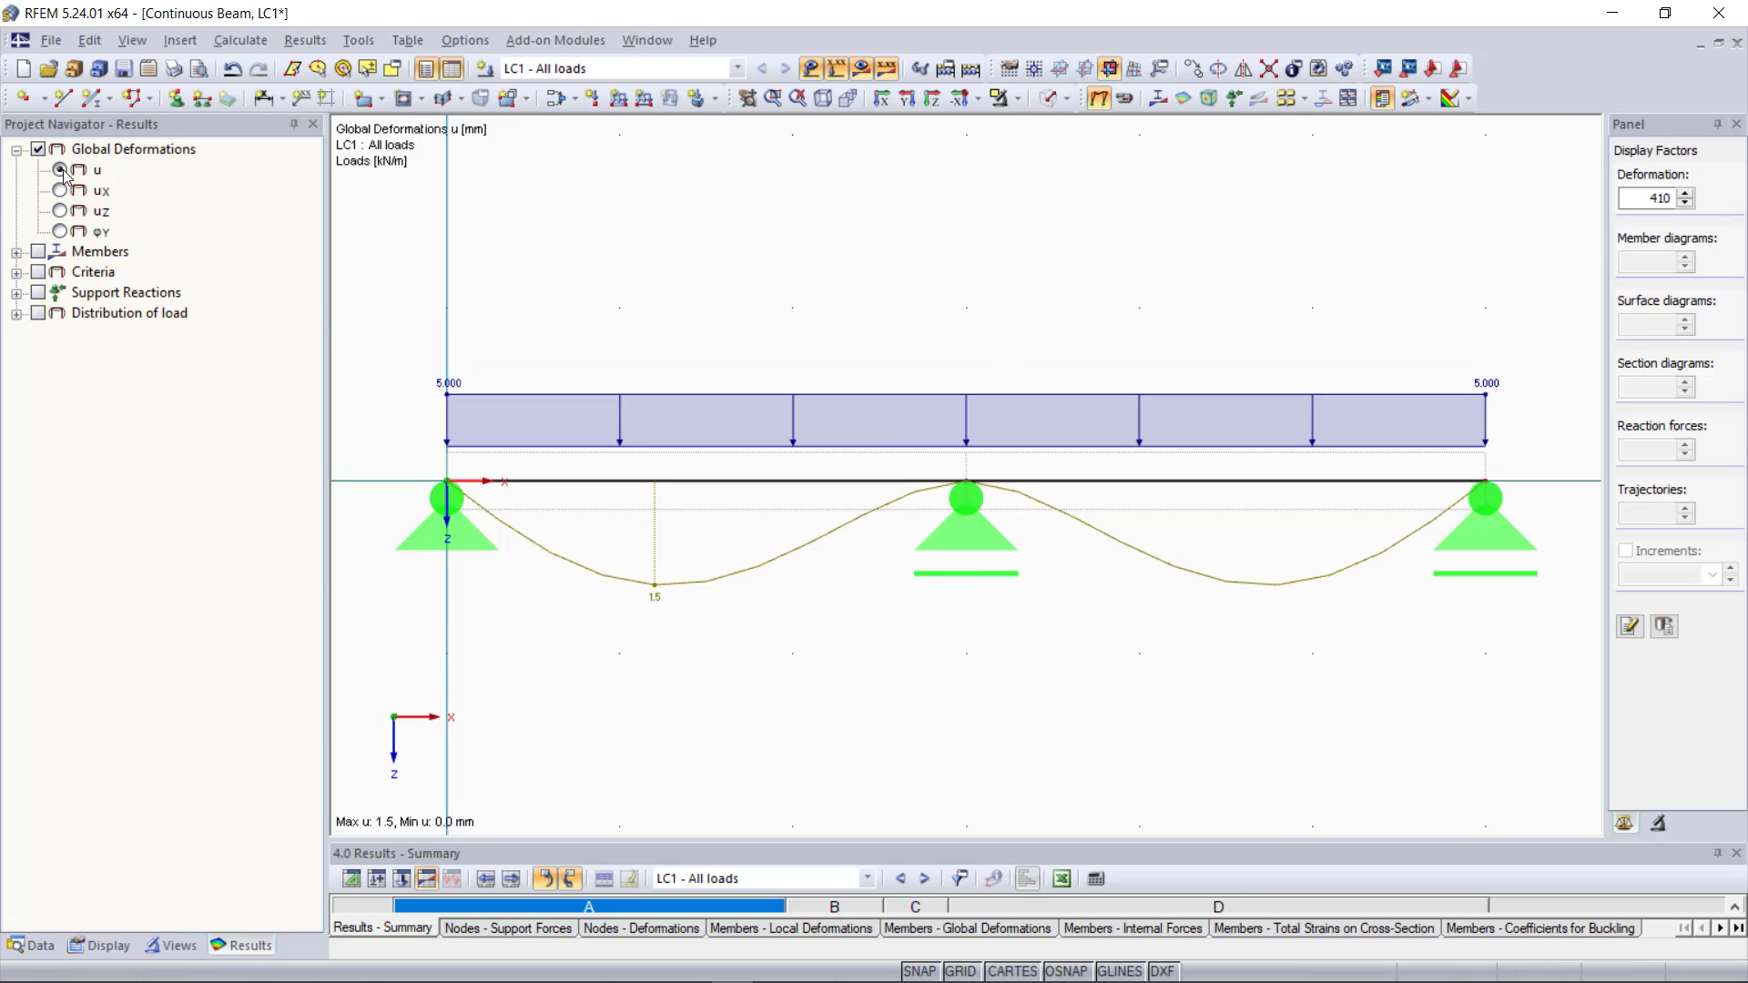
# Display the member internal force diagrams for the bending moment My and the shear force Vz.
pyautogui.click(16, 252)
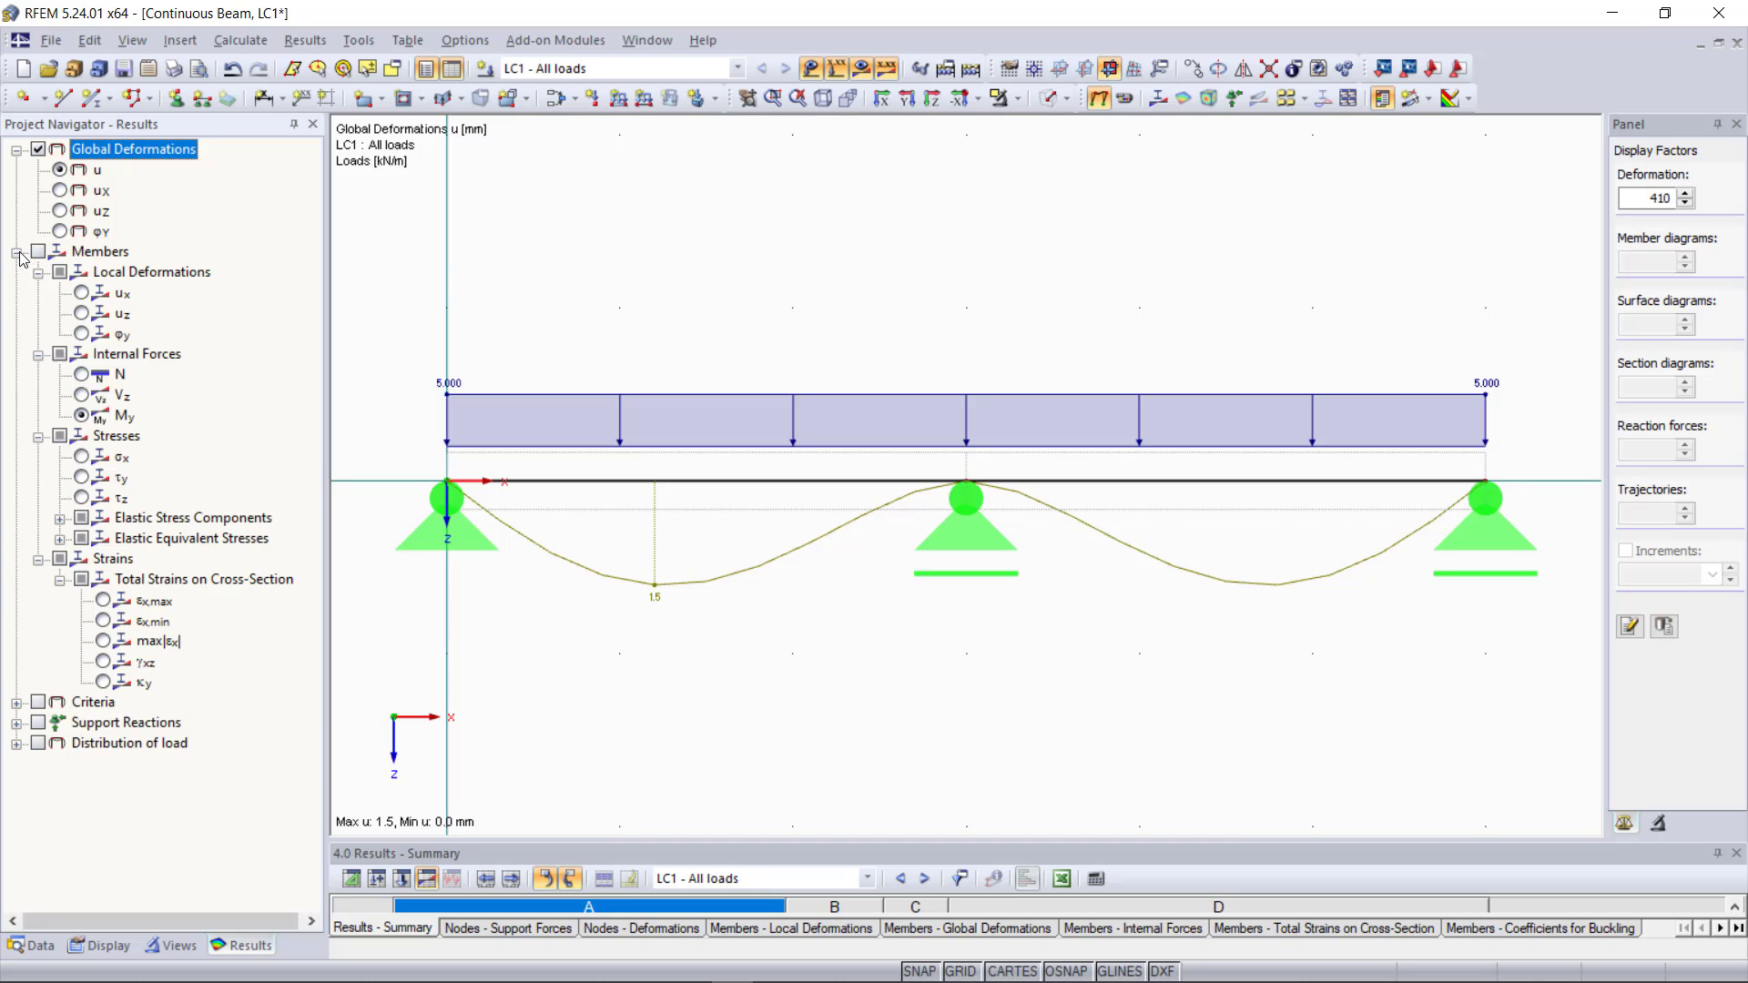
pyautogui.click(85, 421)
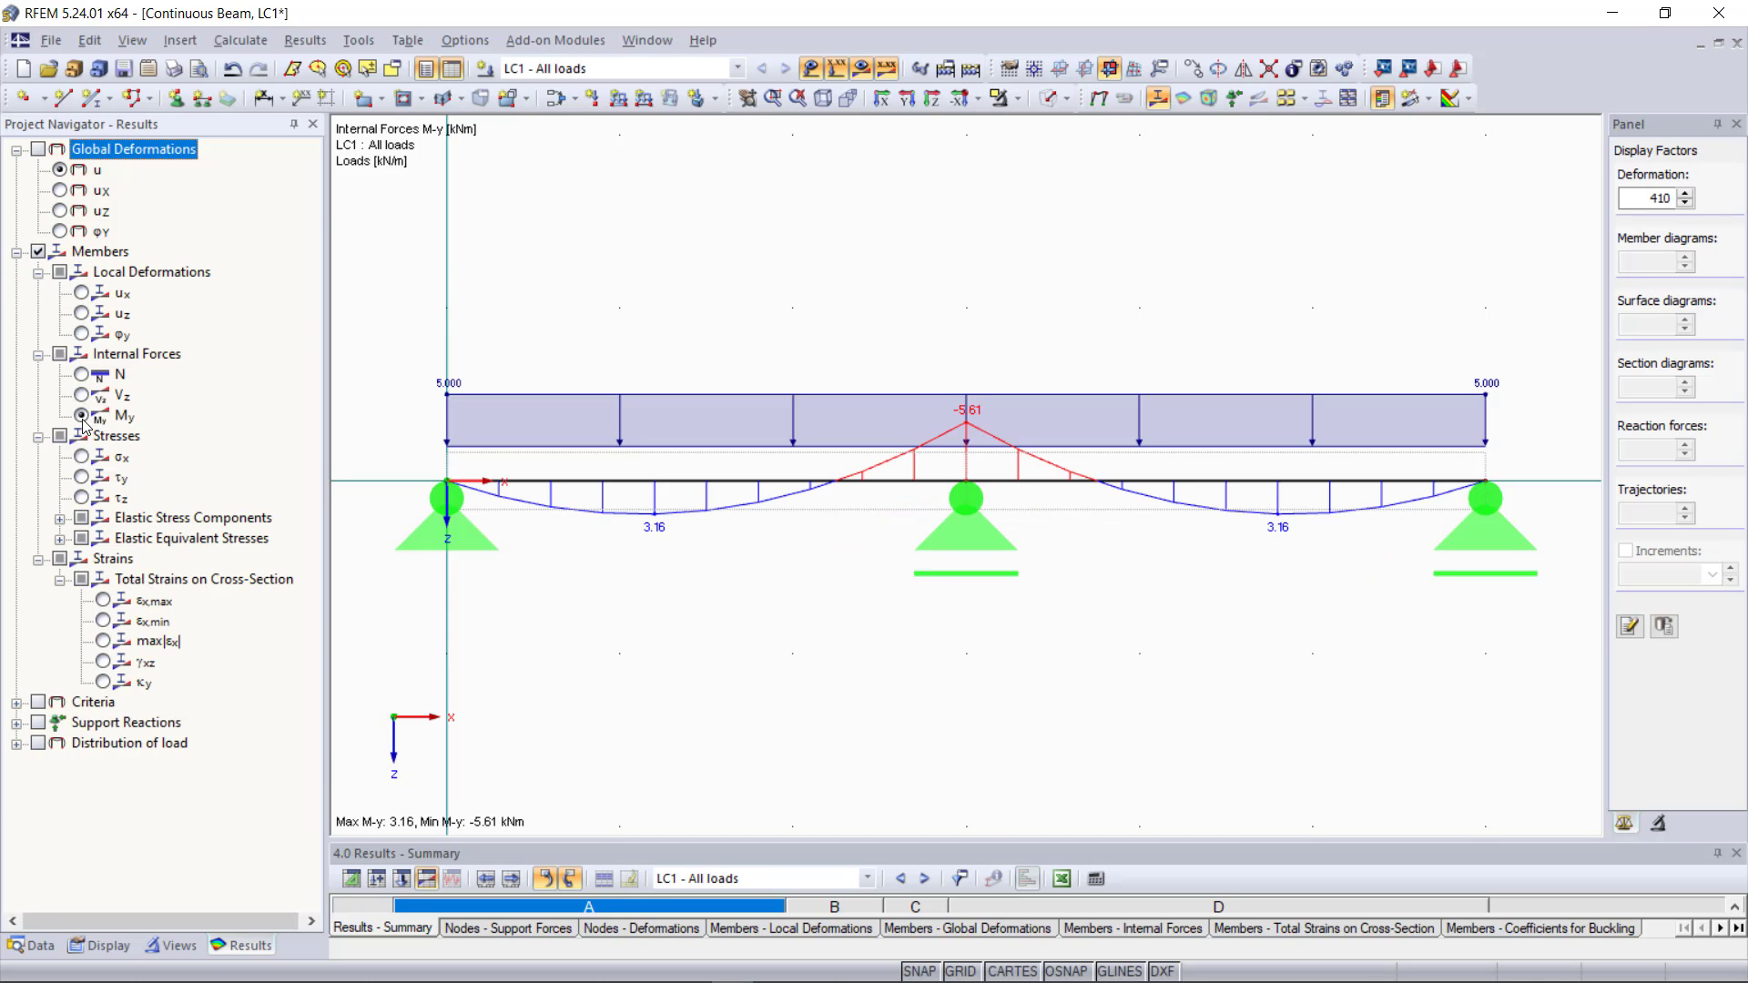
pyautogui.click(82, 395)
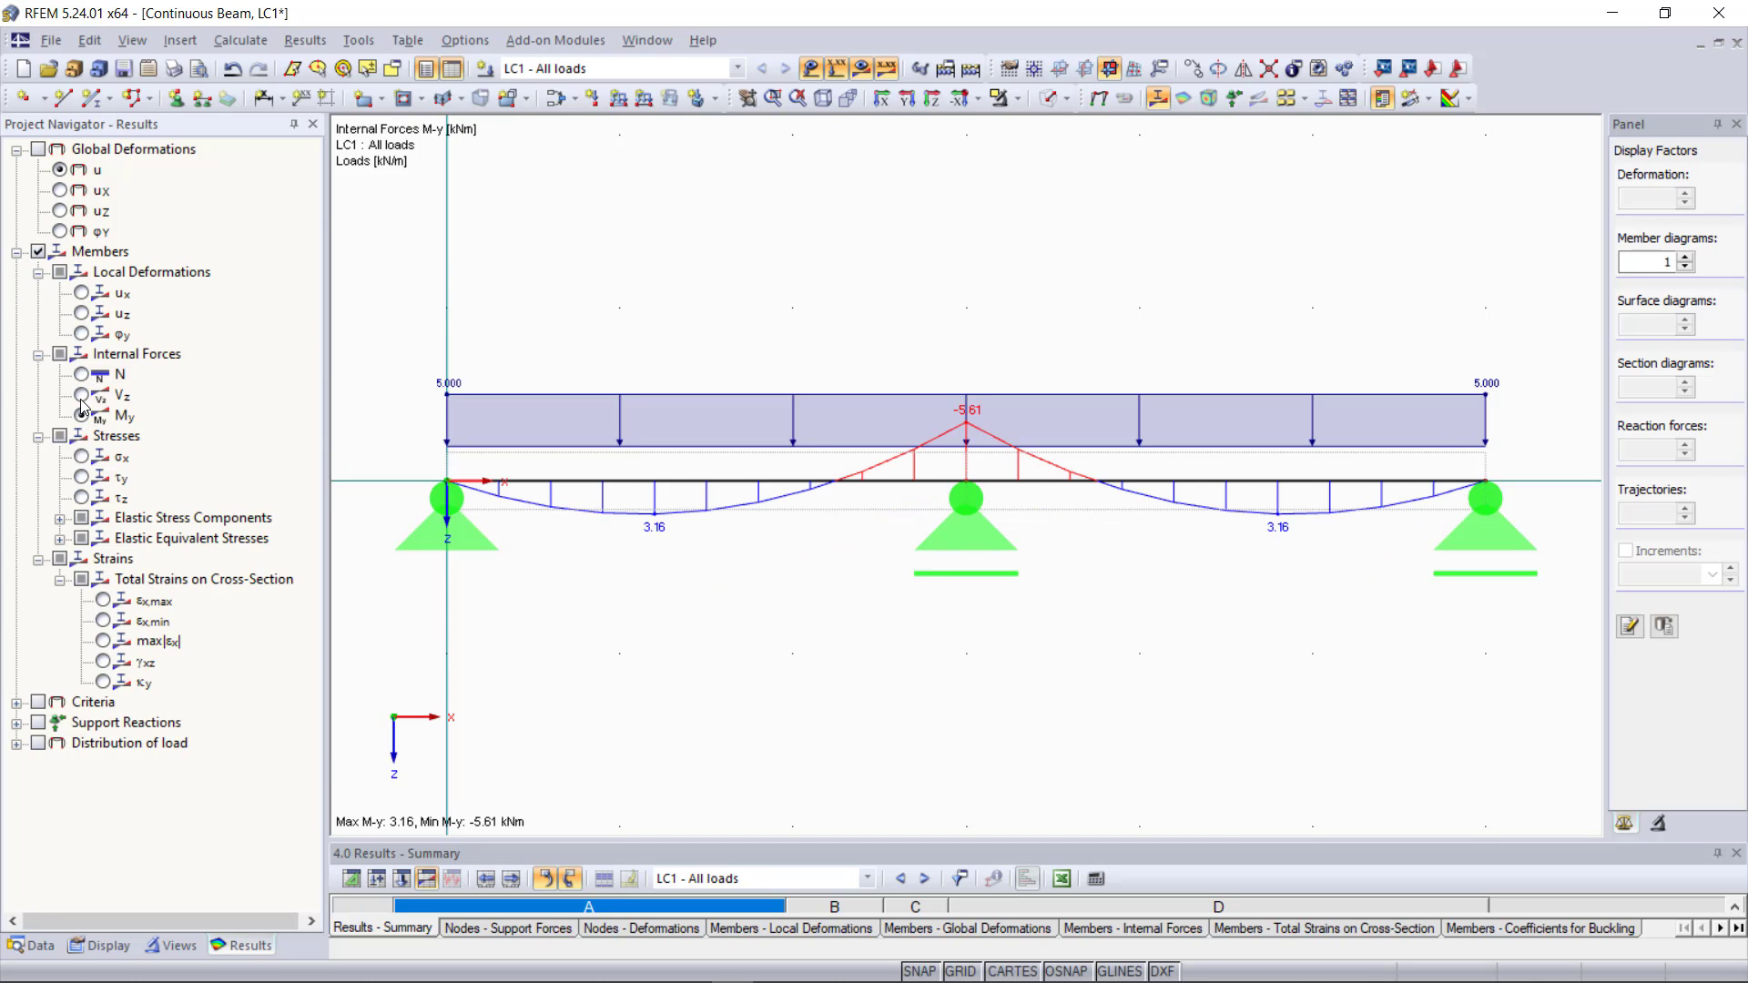